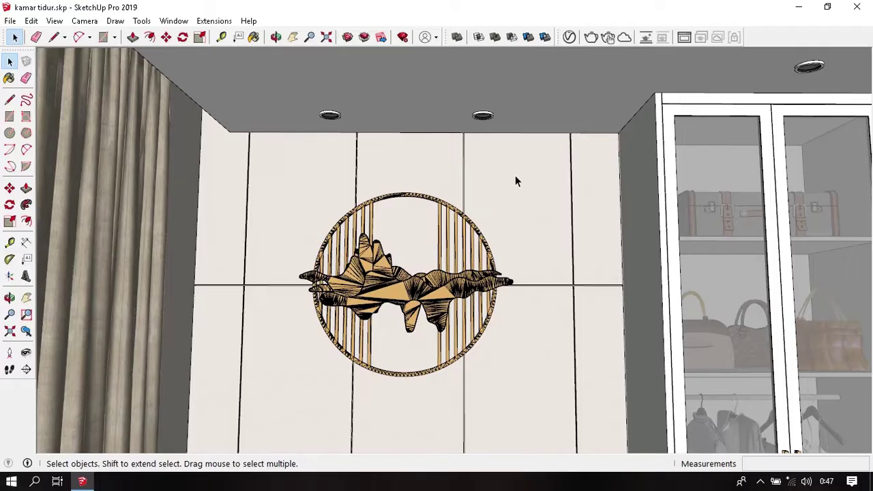
Hide the ceiling group to expose the bedroom interior.
{"action": "middle_click_drag", "start_coordinate": [515, 175], "coordinate": [471, 189]}
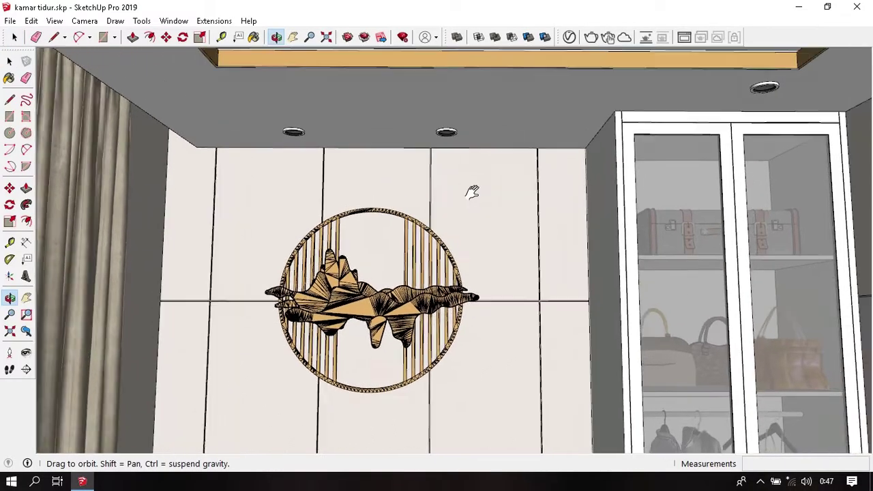
{"action": "right_click", "coordinate": [480, 117]}
{"action": "left_click", "coordinate": [511, 152]}
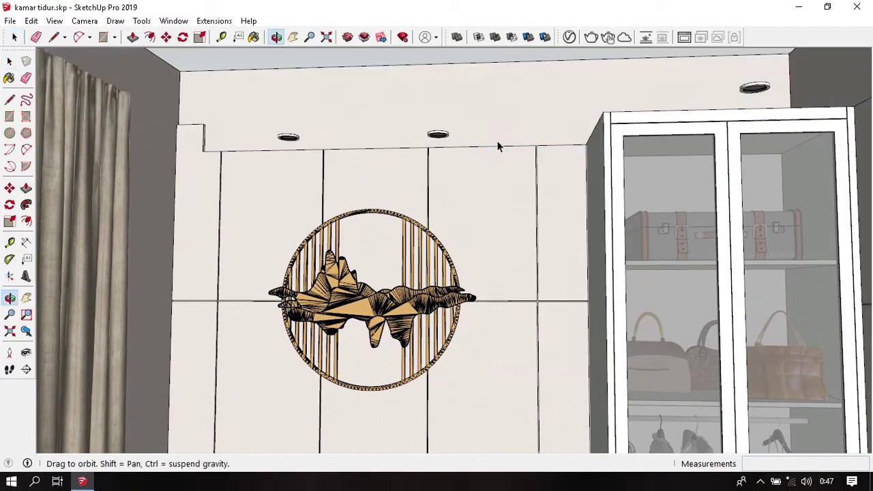
Orbit and zoom to a top-down view of the bed, wardrobe and round wall art.
{"action": "mouse_move", "coordinate": [497, 142]}
{"action": "middle_mouse_down"}
{"action": "mouse_move", "coordinate": [495, 207]}
{"action": "mouse_move", "coordinate": [263, 265]}
{"action": "mouse_move", "coordinate": [441, 244]}
{"action": "middle_mouse_up"}
{"action": "scroll", "coordinate": [441, 244], "scroll_direction": "down", "scroll_amount": 3}
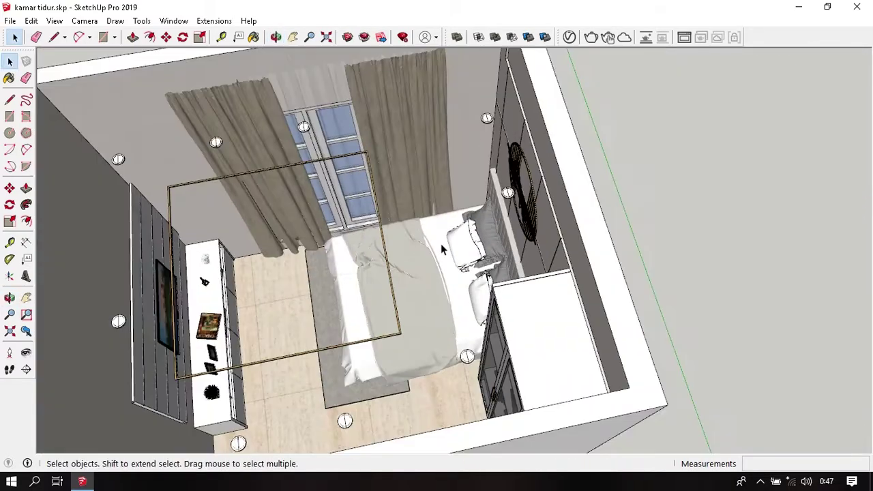
{"action": "mouse_move", "coordinate": [391, 262]}
{"action": "middle_mouse_down"}
{"action": "mouse_move", "coordinate": [338, 318]}
{"action": "mouse_move", "coordinate": [592, 210]}
{"action": "mouse_move", "coordinate": [716, 122]}
{"action": "middle_mouse_up"}
{"action": "mouse_move", "coordinate": [529, 166]}
{"action": "middle_mouse_down"}
{"action": "mouse_move", "coordinate": [503, 189]}
{"action": "mouse_move", "coordinate": [541, 200]}
{"action": "mouse_move", "coordinate": [547, 184]}
{"action": "mouse_move", "coordinate": [478, 197]}
{"action": "middle_mouse_up"}
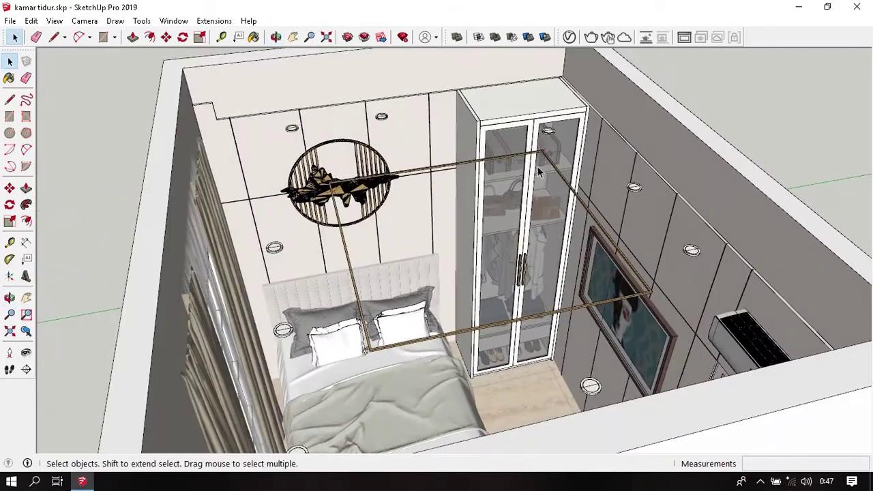
{"action": "scroll", "coordinate": [424, 173], "scroll_direction": "up", "scroll_amount": 3}
{"action": "mouse_move", "coordinate": [424, 173]}
{"action": "middle_mouse_down", "text": "shift"}
{"action": "mouse_move", "coordinate": [449, 210]}
{"action": "mouse_move", "coordinate": [424, 182]}
{"action": "mouse_move", "coordinate": [356, 211]}
{"action": "mouse_move", "coordinate": [434, 227]}
{"action": "middle_mouse_up", "text": "shift"}
{"action": "scroll", "coordinate": [424, 186], "scroll_direction": "up", "scroll_amount": 2}
{"action": "scroll", "coordinate": [409, 252], "scroll_direction": "up", "scroll_amount": 5}
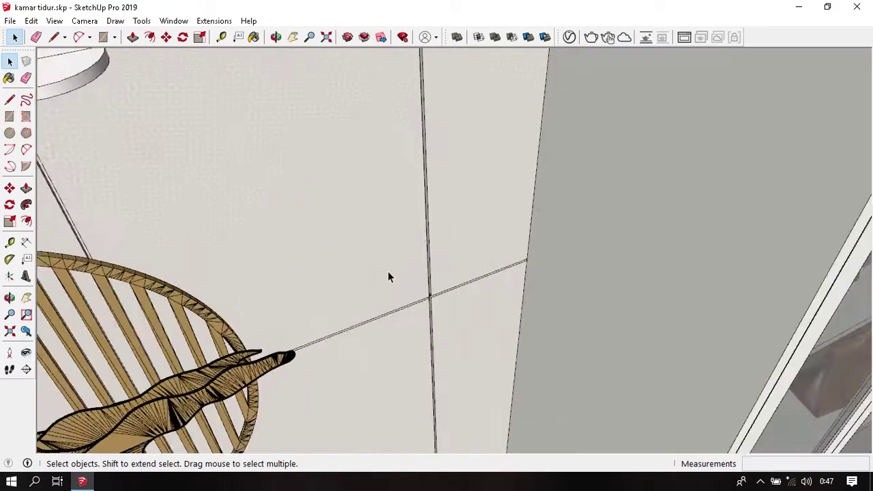
Orbit over the cabinet and bed to see more of the room.
{"action": "mouse_move", "coordinate": [387, 276]}
{"action": "middle_mouse_down"}
{"action": "mouse_move", "coordinate": [409, 169]}
{"action": "mouse_move", "coordinate": [377, 271]}
{"action": "mouse_move", "coordinate": [385, 279]}
{"action": "mouse_move", "coordinate": [365, 312]}
{"action": "mouse_move", "coordinate": [358, 252]}
{"action": "mouse_move", "coordinate": [340, 270]}
{"action": "middle_mouse_up"}
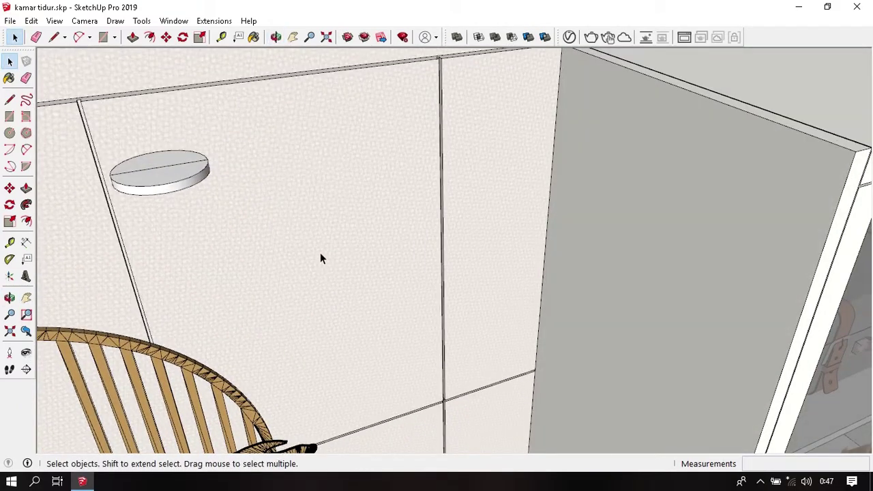
{"action": "scroll", "coordinate": [319, 258], "scroll_direction": "down", "scroll_amount": 3}
{"action": "scroll", "coordinate": [442, 239], "scroll_direction": "down", "scroll_amount": 2}
{"action": "mouse_move", "coordinate": [443, 239]}
{"action": "middle_mouse_down"}
{"action": "mouse_move", "coordinate": [374, 280]}
{"action": "mouse_move", "coordinate": [502, 242]}
{"action": "mouse_move", "coordinate": [477, 266]}
{"action": "mouse_move", "coordinate": [474, 289]}
{"action": "mouse_move", "coordinate": [320, 289]}
{"action": "mouse_move", "coordinate": [381, 273]}
{"action": "mouse_move", "coordinate": [471, 285]}
{"action": "mouse_move", "coordinate": [220, 335]}
{"action": "mouse_move", "coordinate": [335, 250]}
{"action": "mouse_move", "coordinate": [362, 286]}
{"action": "mouse_move", "coordinate": [390, 305]}
{"action": "middle_mouse_up"}
{"action": "scroll", "coordinate": [483, 261], "scroll_direction": "down", "scroll_amount": 3}
{"action": "mouse_move", "coordinate": [483, 261]}
{"action": "middle_mouse_down"}
{"action": "mouse_move", "coordinate": [473, 306]}
{"action": "mouse_move", "coordinate": [493, 273]}
{"action": "mouse_move", "coordinate": [503, 278]}
{"action": "middle_mouse_up"}
{"action": "scroll", "coordinate": [493, 278], "scroll_direction": "up", "scroll_amount": 3}
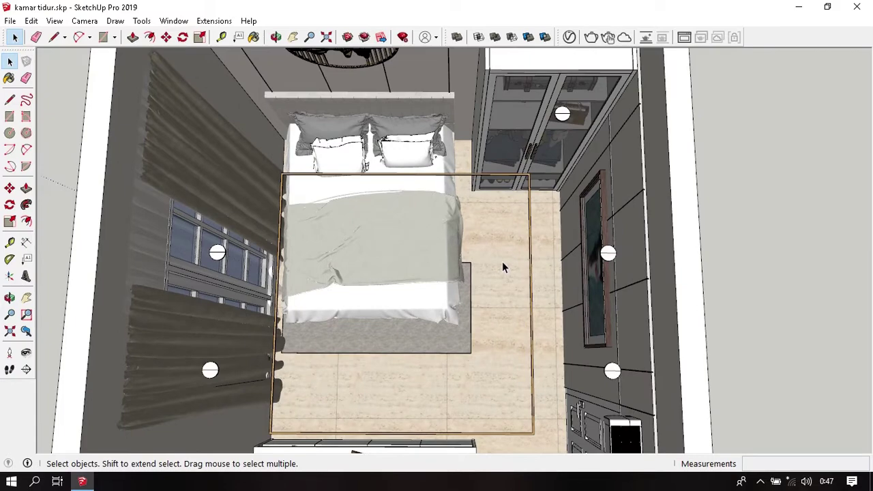
{"action": "scroll", "coordinate": [503, 264], "scroll_direction": "down", "scroll_amount": 2}
{"action": "scroll", "coordinate": [503, 264], "scroll_direction": "down", "scroll_amount": 1}
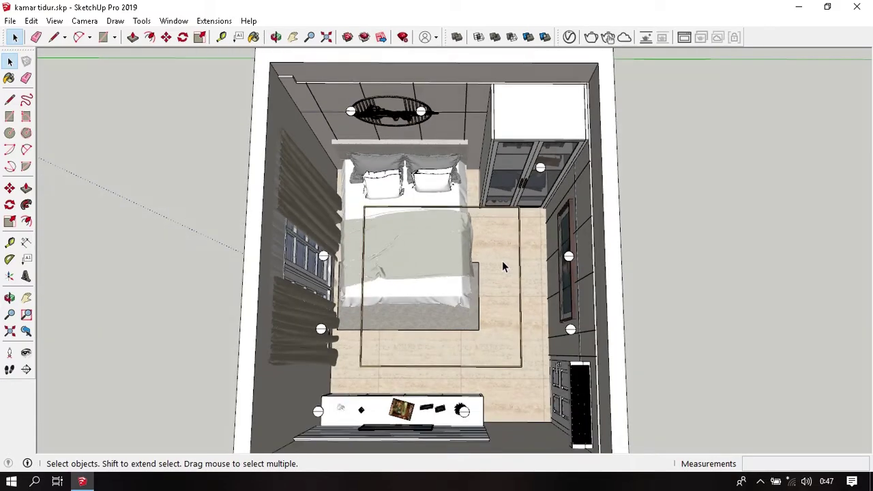
{"action": "mouse_move", "coordinate": [502, 260]}
{"action": "middle_mouse_down"}
{"action": "mouse_move", "coordinate": [503, 279]}
{"action": "mouse_move", "coordinate": [496, 272]}
{"action": "middle_mouse_up"}
Orbit, zoom and pan over the glass wardrobe's lower and upper shelves.
{"action": "scroll", "coordinate": [504, 280], "scroll_direction": "down", "scroll_amount": 1}
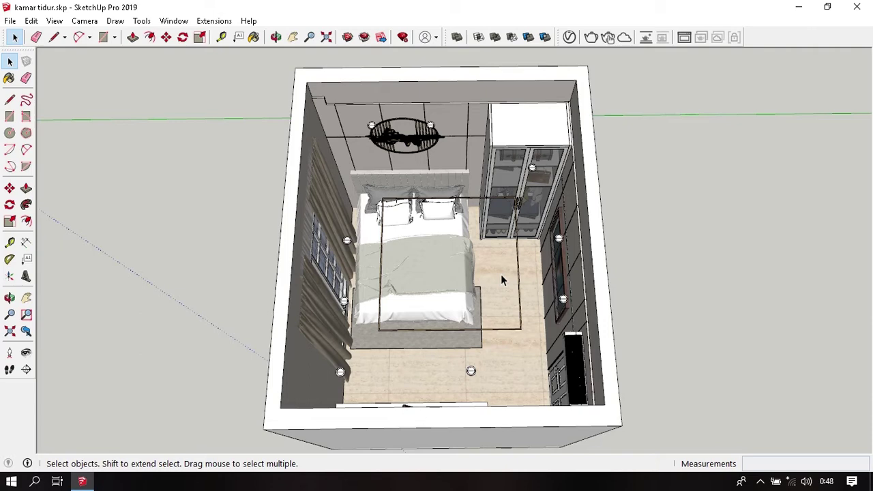
{"action": "mouse_move", "coordinate": [501, 279]}
{"action": "middle_mouse_down"}
{"action": "mouse_move", "coordinate": [454, 150]}
{"action": "mouse_move", "coordinate": [458, 266]}
{"action": "mouse_move", "coordinate": [446, 175]}
{"action": "mouse_move", "coordinate": [533, 277]}
{"action": "mouse_move", "coordinate": [551, 173]}
{"action": "mouse_move", "coordinate": [566, 198]}
{"action": "mouse_move", "coordinate": [554, 105]}
{"action": "mouse_move", "coordinate": [521, 280]}
{"action": "mouse_move", "coordinate": [594, 252]}
{"action": "mouse_move", "coordinate": [561, 204]}
{"action": "middle_mouse_up"}
{"action": "scroll", "coordinate": [454, 150], "scroll_direction": "up", "scroll_amount": 5}
{"action": "scroll", "coordinate": [533, 277], "scroll_direction": "up", "scroll_amount": 2}
{"action": "scroll", "coordinate": [533, 278], "scroll_direction": "up", "scroll_amount": 2}
{"action": "mouse_move", "coordinate": [395, 235]}
{"action": "middle_mouse_down"}
{"action": "mouse_move", "coordinate": [555, 204]}
{"action": "mouse_move", "coordinate": [529, 327]}
{"action": "mouse_move", "coordinate": [522, 188]}
{"action": "middle_mouse_up"}
{"action": "mouse_move", "coordinate": [355, 371]}
{"action": "middle_mouse_down"}
{"action": "mouse_move", "coordinate": [511, 315]}
{"action": "mouse_move", "coordinate": [476, 109]}
{"action": "mouse_move", "coordinate": [454, 207]}
{"action": "mouse_move", "coordinate": [549, 368]}
{"action": "mouse_move", "coordinate": [551, 282]}
{"action": "mouse_move", "coordinate": [685, 234]}
{"action": "mouse_move", "coordinate": [642, 260]}
{"action": "mouse_move", "coordinate": [532, 206]}
{"action": "mouse_move", "coordinate": [441, 199]}
{"action": "middle_mouse_up"}
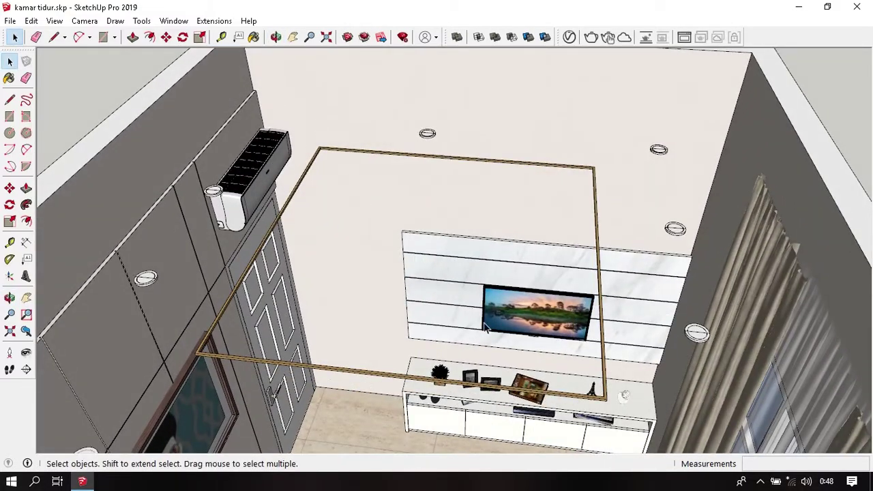
Zoom in on the TV cabinet front, then orbit out to a high bedroom overview.
{"action": "scroll", "coordinate": [485, 327], "scroll_direction": "up", "scroll_amount": 5}
{"action": "mouse_move", "coordinate": [537, 385]}
{"action": "middle_mouse_down"}
{"action": "mouse_move", "coordinate": [549, 197]}
{"action": "mouse_move", "coordinate": [548, 296]}
{"action": "middle_mouse_up"}
{"action": "scroll", "coordinate": [548, 295], "scroll_direction": "up", "scroll_amount": 2}
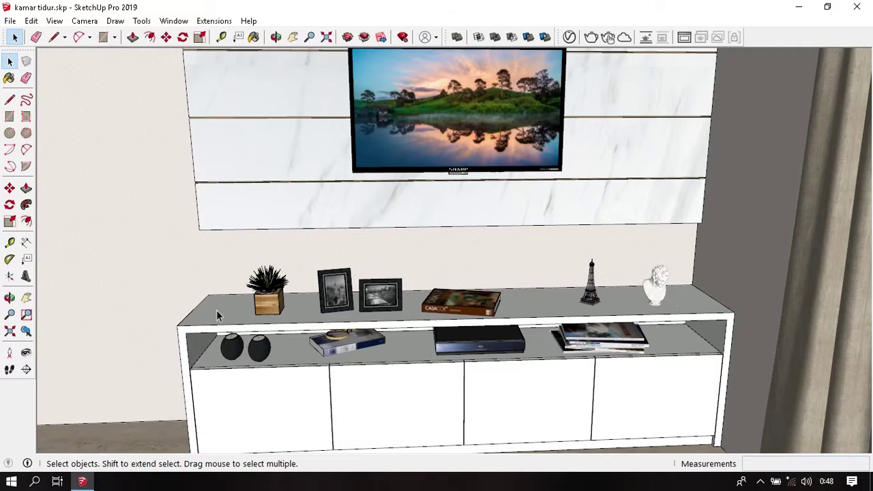
{"action": "scroll", "coordinate": [471, 250], "scroll_direction": "down", "scroll_amount": 3}
{"action": "middle_click_drag", "start_coordinate": [471, 251], "coordinate": [530, 260]}
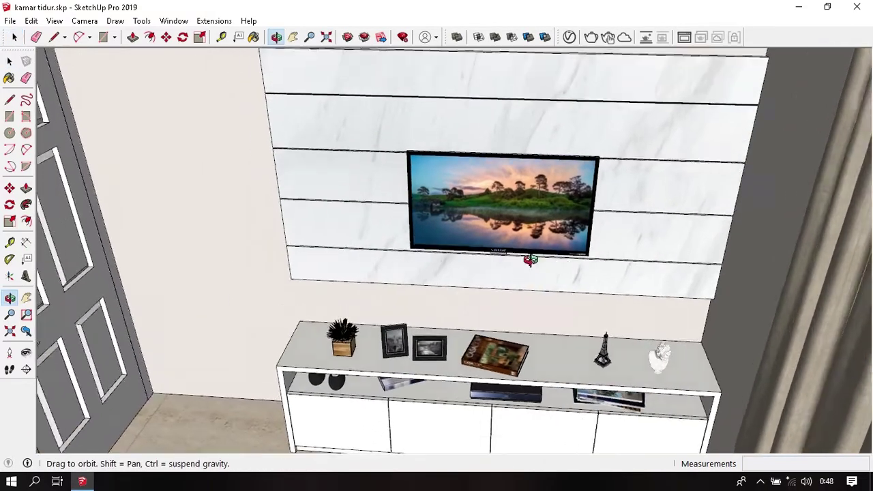
{"action": "scroll", "coordinate": [530, 260], "scroll_direction": "down", "scroll_amount": 3}
{"action": "mouse_move", "coordinate": [497, 298]}
{"action": "middle_mouse_down"}
{"action": "mouse_move", "coordinate": [528, 266]}
{"action": "mouse_move", "coordinate": [382, 290]}
{"action": "middle_mouse_up"}
{"action": "scroll", "coordinate": [528, 266], "scroll_direction": "down", "scroll_amount": 2}
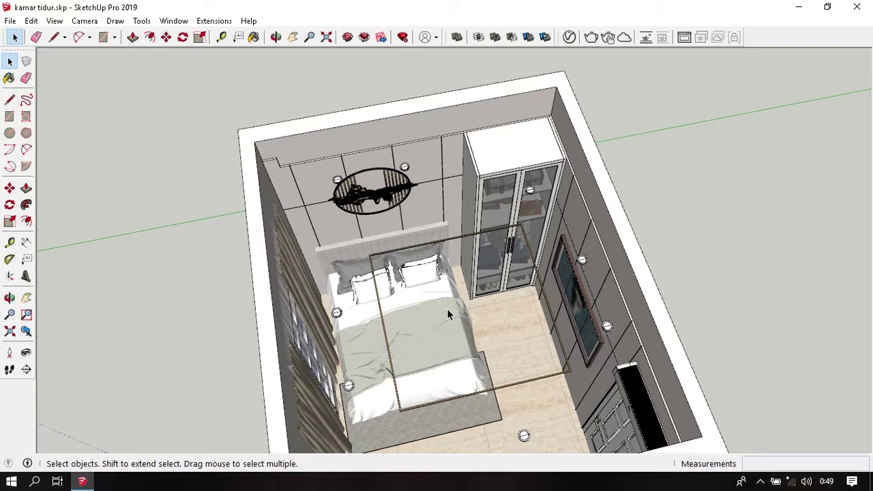
{"action": "middle_click_drag", "start_coordinate": [448, 313], "coordinate": [400, 307]}
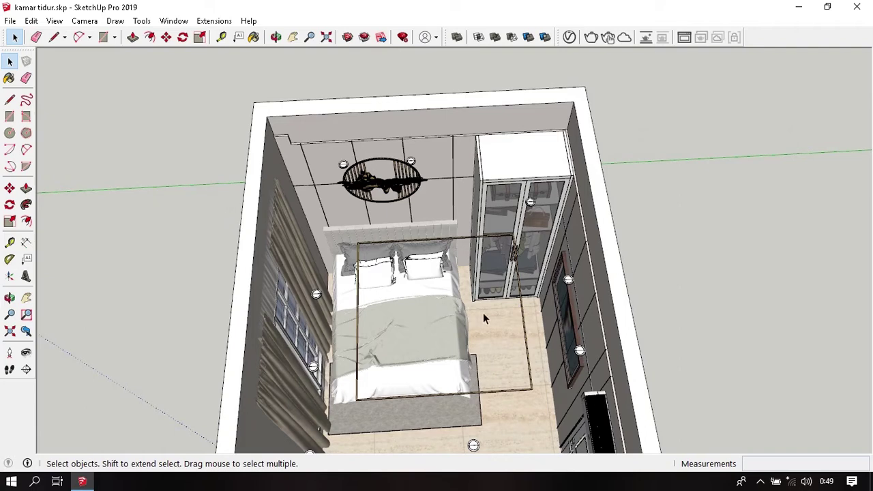
{"action": "scroll", "coordinate": [482, 312], "scroll_direction": "down", "scroll_amount": 2}
{"action": "middle_click_drag", "start_coordinate": [482, 313], "coordinate": [515, 238]}
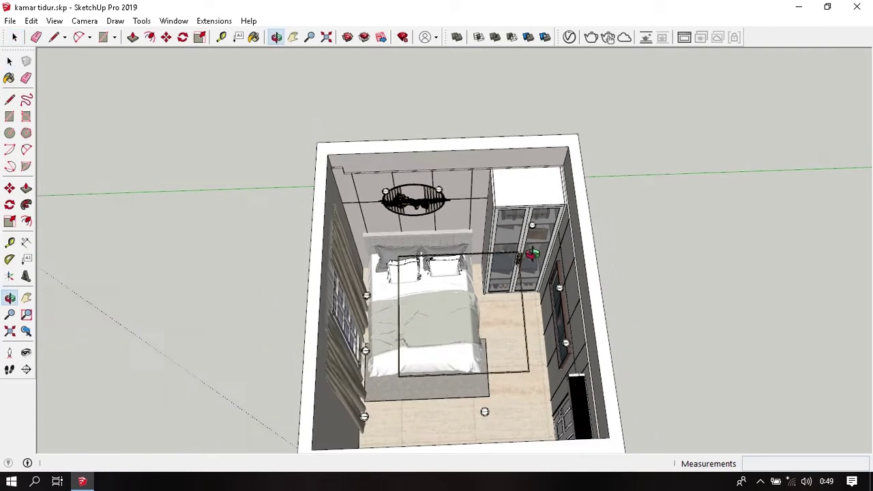
{"action": "scroll", "coordinate": [516, 307], "scroll_direction": "down", "scroll_amount": 1}
{"action": "scroll", "coordinate": [518, 307], "scroll_direction": "up", "scroll_amount": 1}
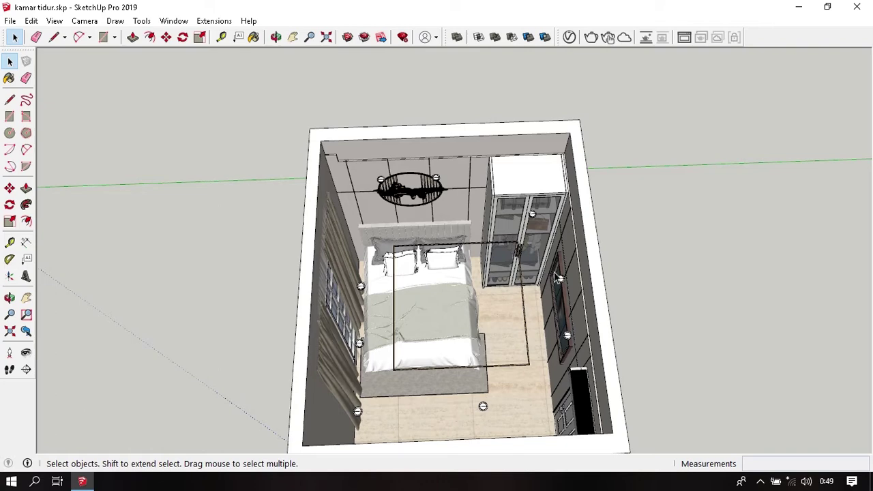
{"action": "scroll", "coordinate": [560, 281], "scroll_direction": "up", "scroll_amount": 2}
{"action": "scroll", "coordinate": [561, 282], "scroll_direction": "up", "scroll_amount": 2}
{"action": "scroll", "coordinate": [562, 285], "scroll_direction": "down", "scroll_amount": 2}
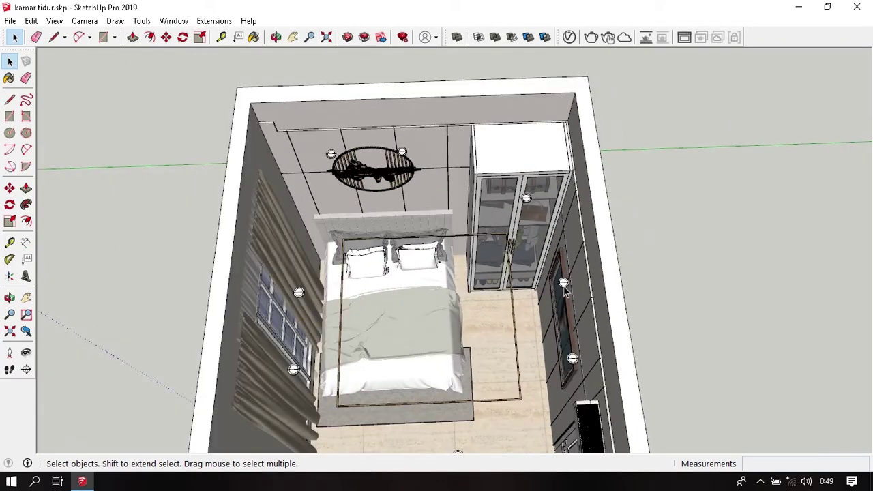
{"action": "scroll", "coordinate": [563, 290], "scroll_direction": "down", "scroll_amount": 1}
{"action": "middle_click_drag", "start_coordinate": [563, 289], "coordinate": [558, 273]}
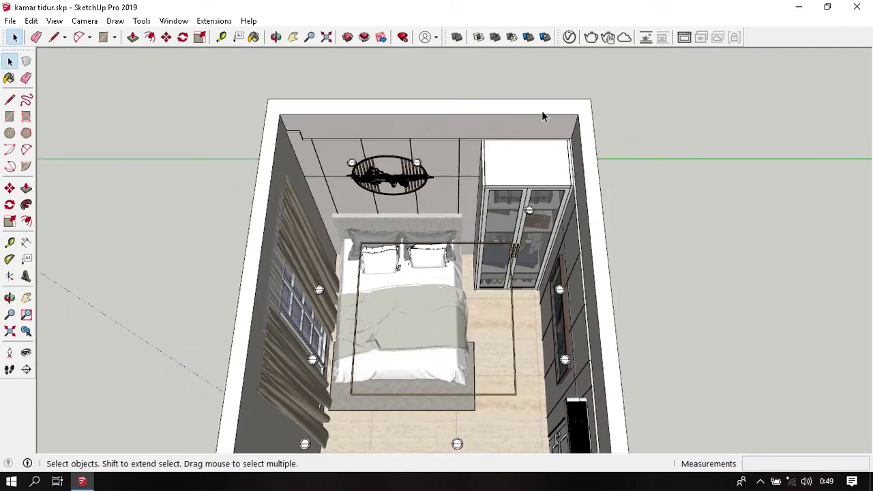
Check the V-Ray render settings in the Asset Editor, then close it.
{"action": "left_click", "coordinate": [569, 38]}
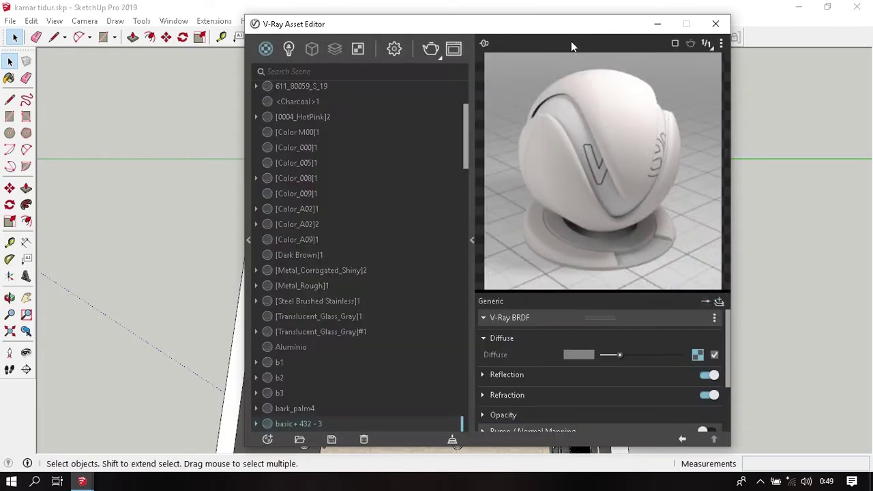
{"action": "left_click", "coordinate": [395, 49]}
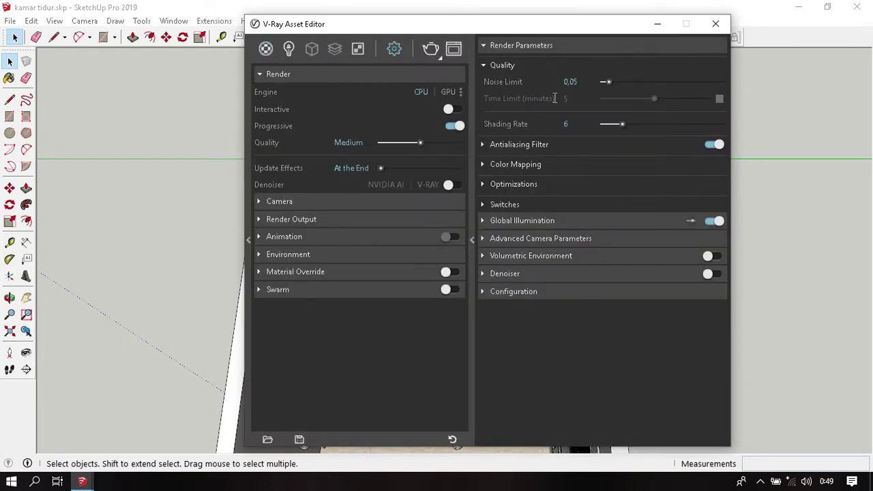
{"action": "left_click", "coordinate": [716, 24]}
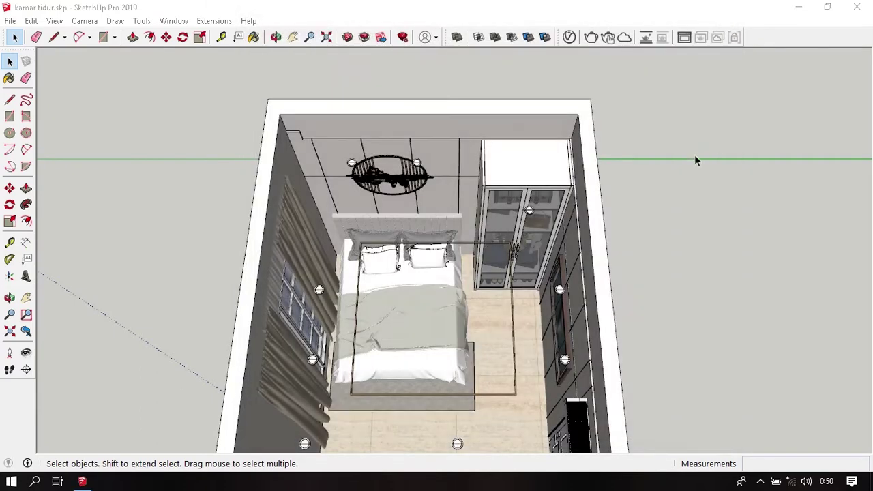
Adjust the room view and switch to Paint Bucket to show the Materials panel.
{"action": "scroll", "coordinate": [580, 125], "scroll_direction": "down", "scroll_amount": 2}
{"action": "scroll", "coordinate": [535, 146], "scroll_direction": "down", "scroll_amount": 2}
{"action": "scroll", "coordinate": [532, 149], "scroll_direction": "up", "scroll_amount": 1}
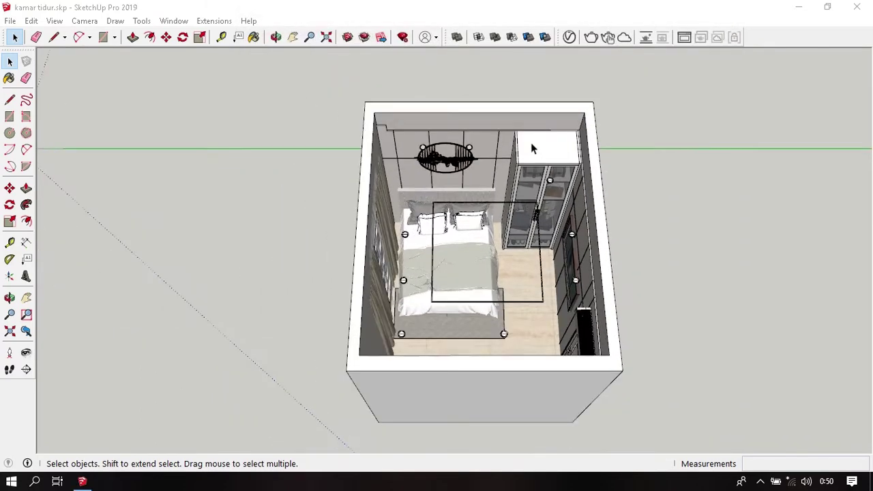
{"action": "scroll", "coordinate": [512, 140], "scroll_direction": "up", "scroll_amount": 1}
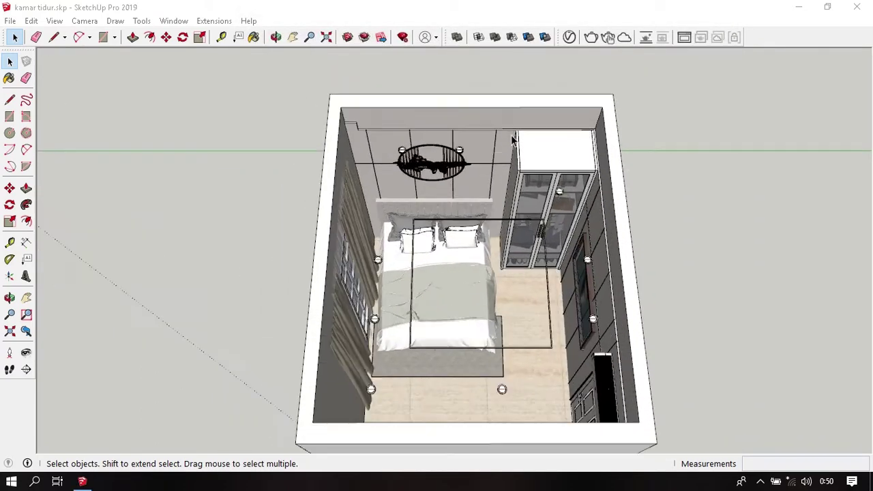
{"action": "scroll", "coordinate": [491, 150], "scroll_direction": "up", "scroll_amount": 2}
{"action": "scroll", "coordinate": [483, 148], "scroll_direction": "up", "scroll_amount": 1}
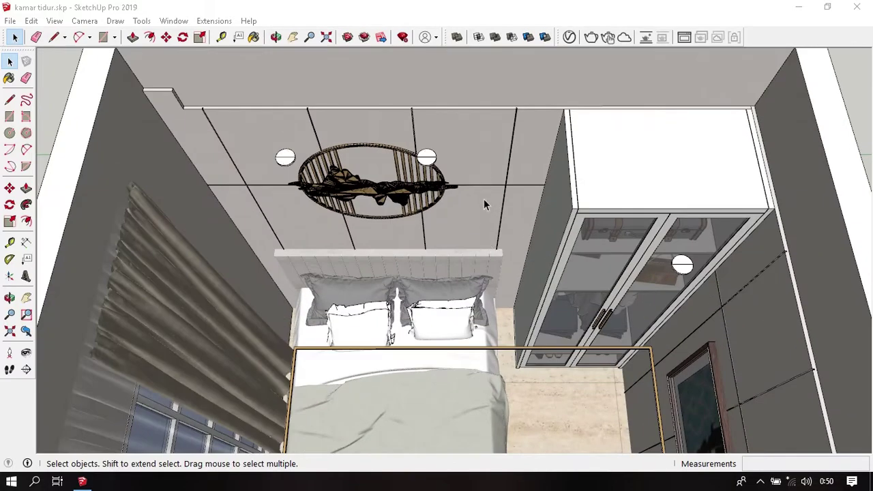
{"action": "scroll", "coordinate": [483, 201], "scroll_direction": "down", "scroll_amount": 2}
{"action": "scroll", "coordinate": [483, 201], "scroll_direction": "down", "scroll_amount": 1}
{"action": "scroll", "coordinate": [484, 201], "scroll_direction": "down", "scroll_amount": 1}
{"action": "scroll", "coordinate": [483, 201], "scroll_direction": "down", "scroll_amount": 1}
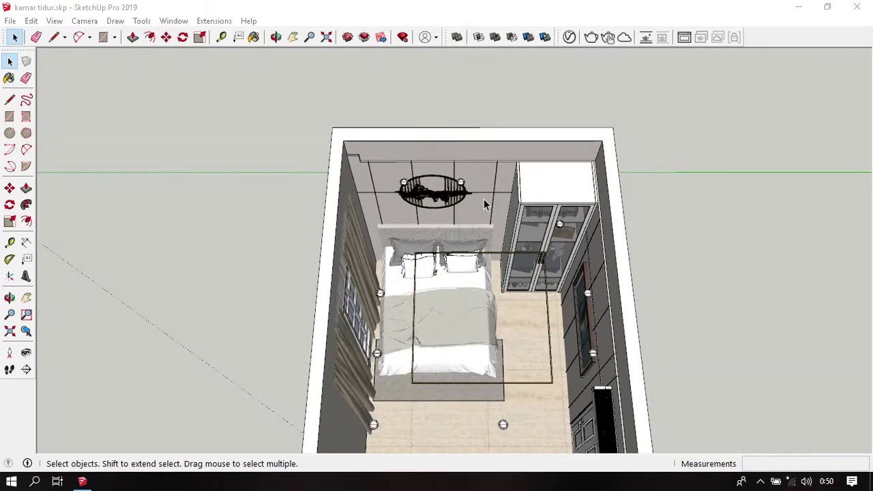
{"action": "middle_click_drag", "start_coordinate": [483, 201], "coordinate": [519, 305]}
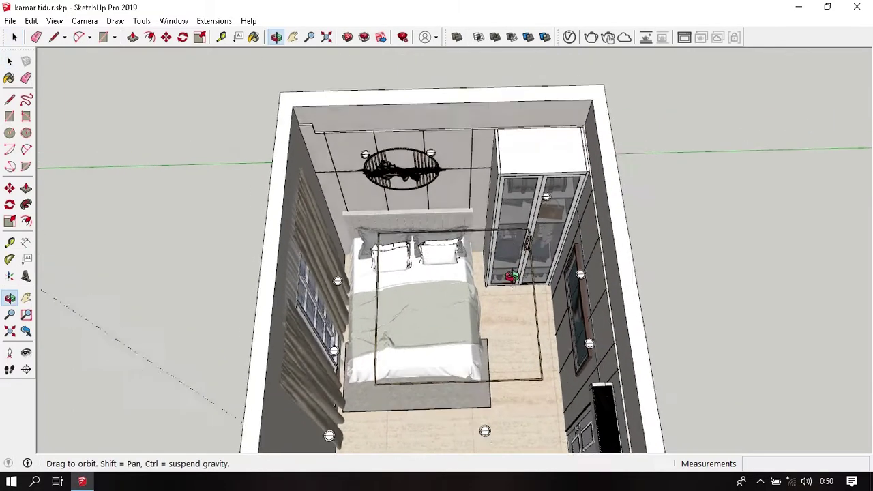
{"action": "scroll", "coordinate": [541, 315], "scroll_direction": "up", "scroll_amount": 2}
{"action": "key", "text": "b"}
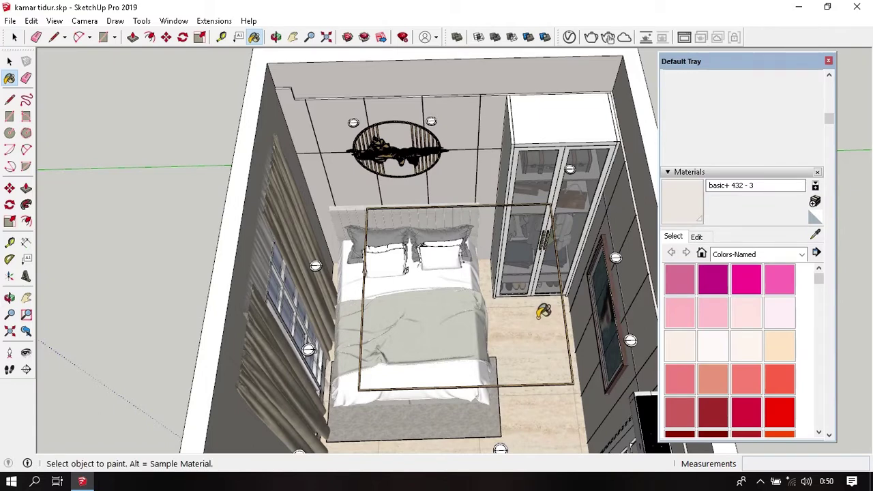
Sample the floor's Granite tile cream _ taverntine material and view the room from above.
{"action": "key", "text": "alt"}
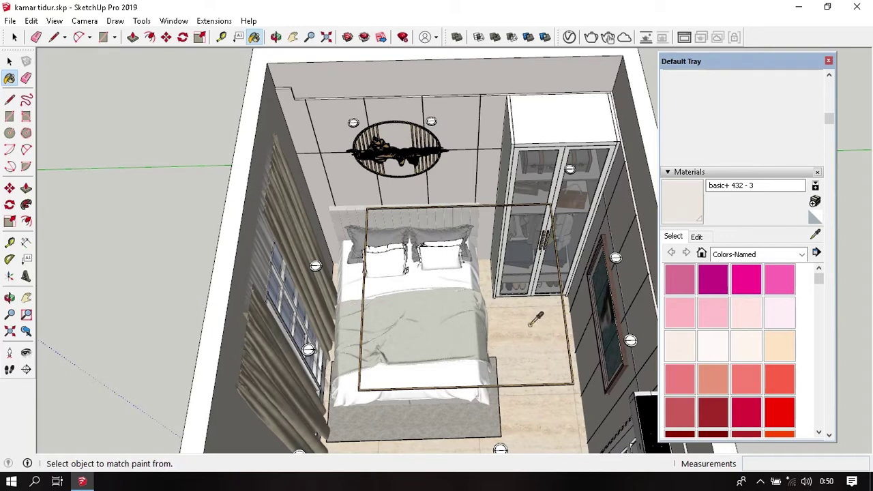
{"action": "left_click", "coordinate": [531, 325], "text": "alt"}
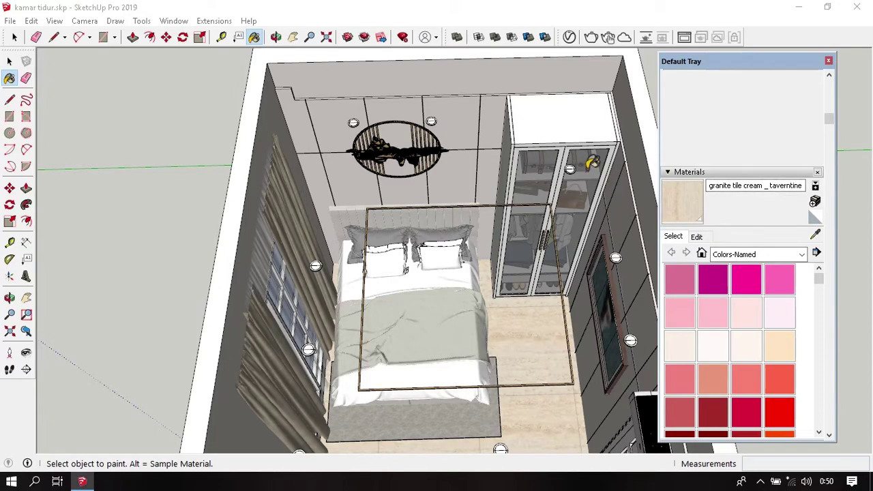
{"action": "middle_click_drag", "start_coordinate": [591, 162], "coordinate": [477, 273]}
{"action": "scroll", "coordinate": [477, 273], "scroll_direction": "down", "scroll_amount": 3}
Set the floor material's V-Ray reflection colour to full white.
{"action": "left_click", "coordinate": [569, 38]}
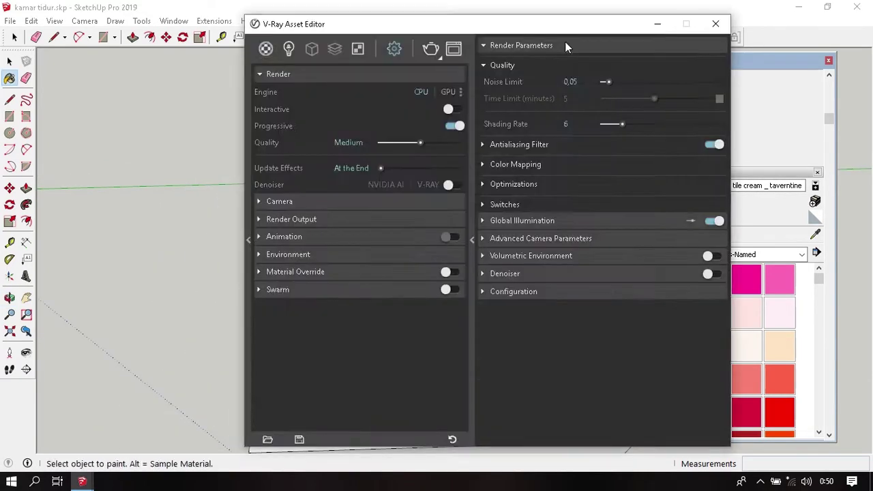
{"action": "left_click", "coordinate": [265, 48]}
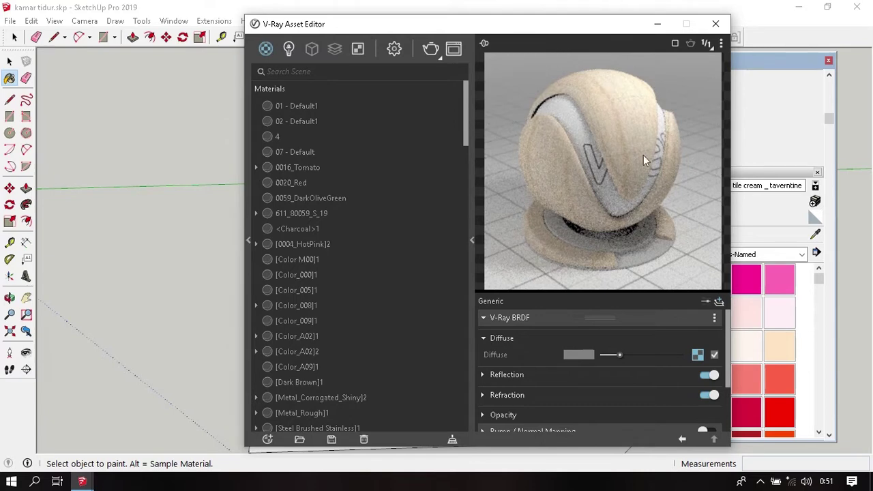
{"action": "left_click", "coordinate": [530, 376]}
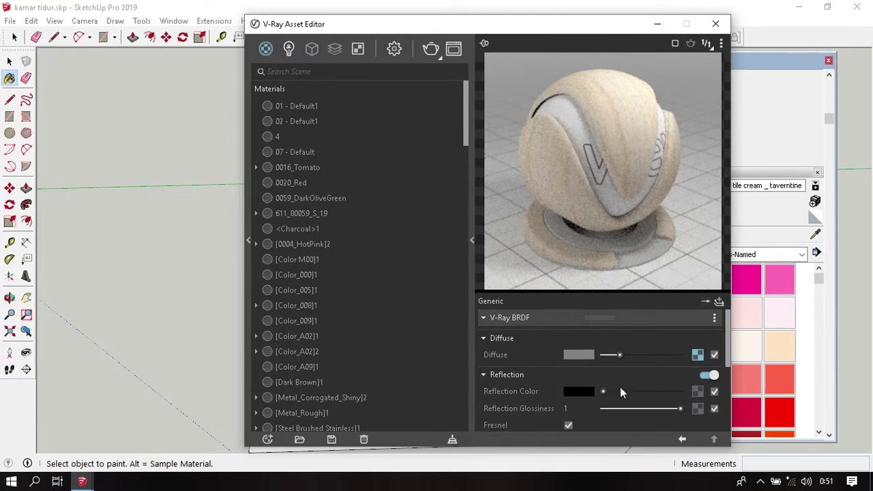
{"action": "left_click_drag", "start_coordinate": [606, 391], "coordinate": [701, 395]}
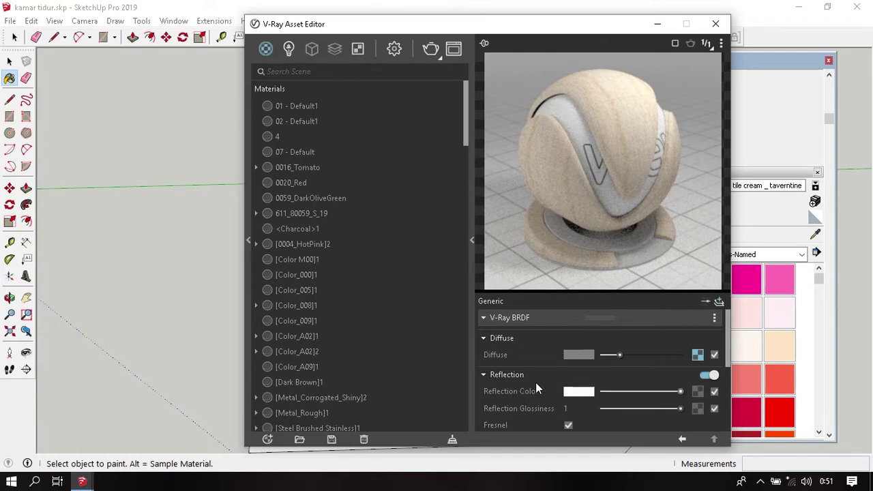
{"action": "scroll", "coordinate": [540, 383], "scroll_direction": "down", "scroll_amount": 3}
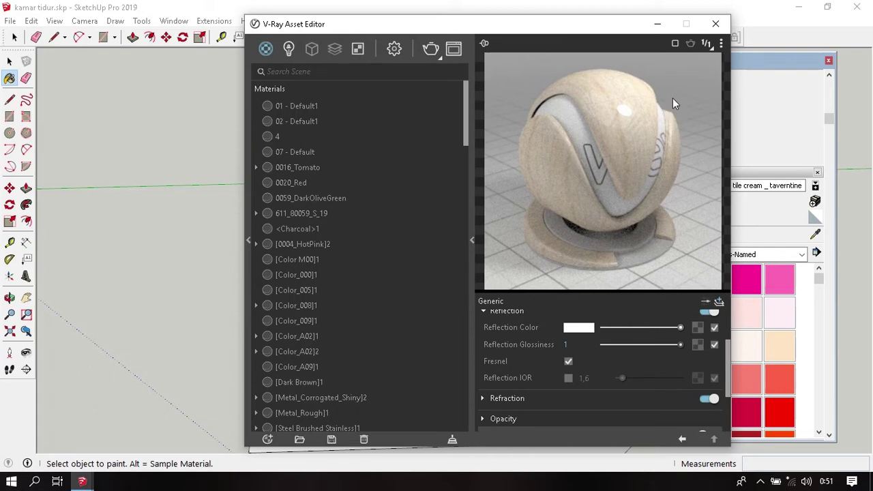
Preview the material on the Floor scene and set reflection glossiness to 0,95.
{"action": "left_click", "coordinate": [722, 43]}
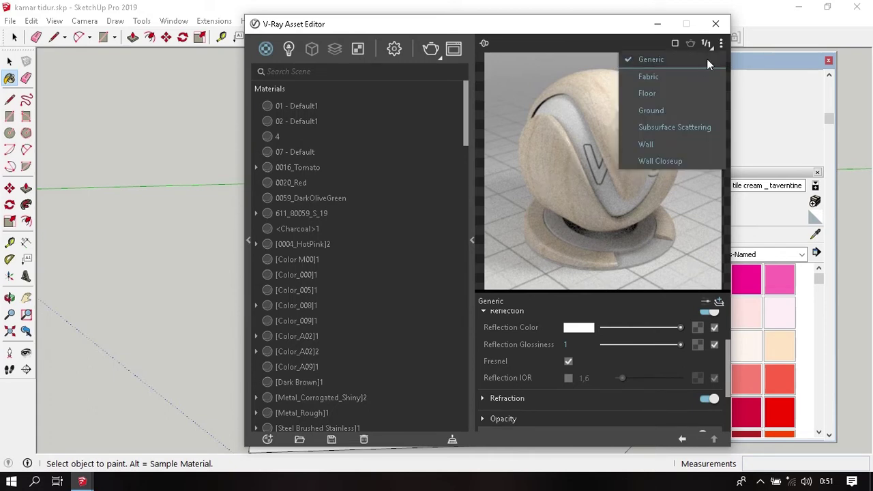
{"action": "left_click", "coordinate": [667, 80]}
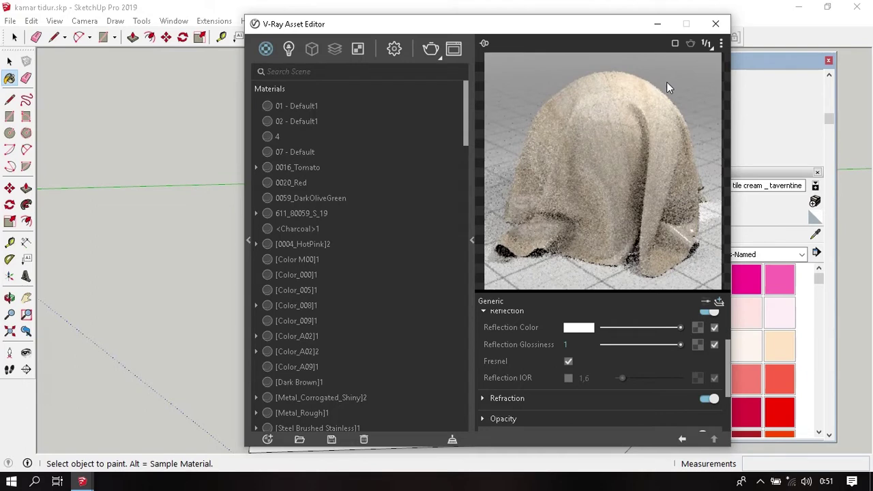
{"action": "left_click", "coordinate": [721, 43]}
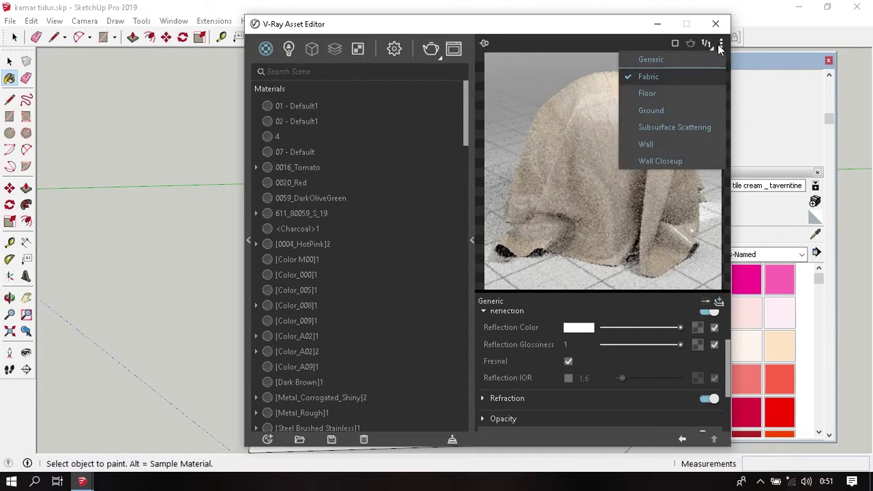
{"action": "left_click", "coordinate": [696, 95]}
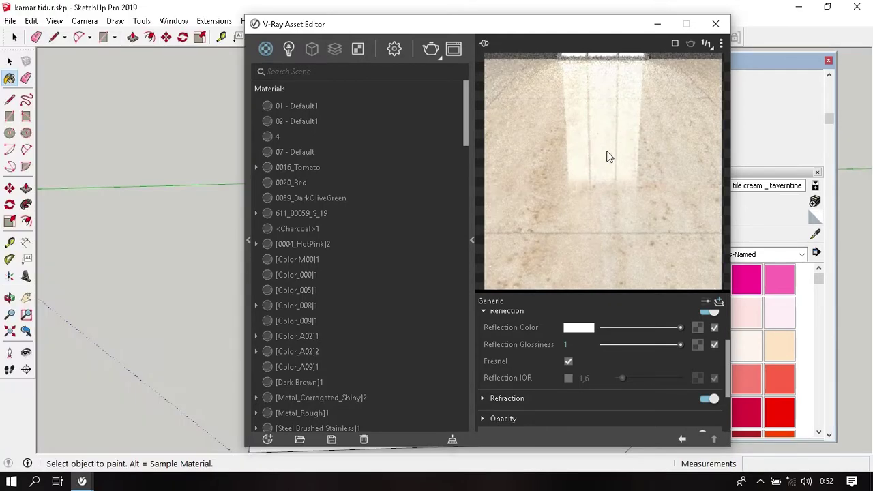
{"action": "left_click", "coordinate": [570, 345]}
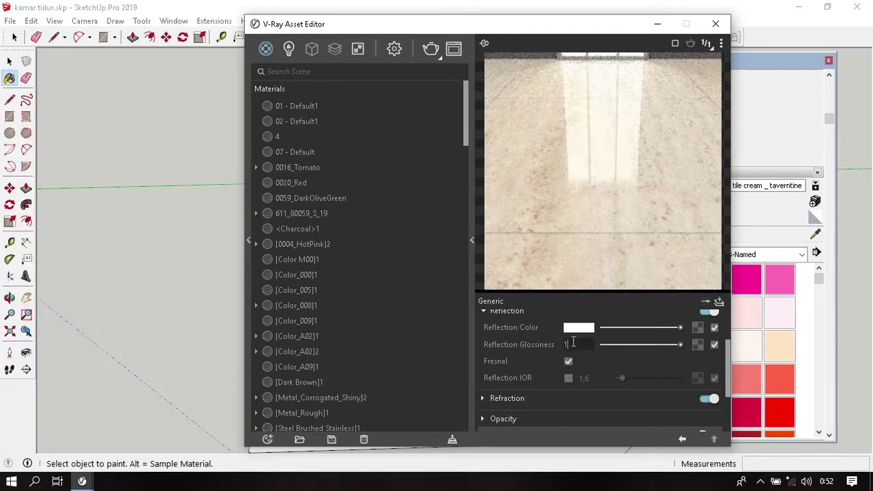
{"action": "type", "text": "0,95"}
{"action": "key", "text": "Return"}
{"action": "left_click", "coordinate": [715, 24]}
Pick up the wall's basic+ 432 - 3 material with the Paint Bucket.
{"action": "scroll", "coordinate": [485, 272], "scroll_direction": "up", "scroll_amount": 3}
{"action": "scroll", "coordinate": [485, 272], "scroll_direction": "up", "scroll_amount": 2}
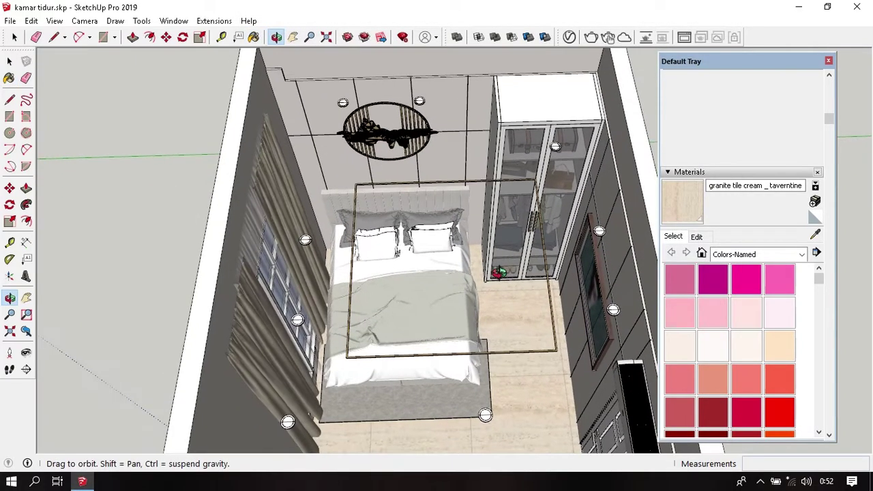
{"action": "key", "text": "b"}
{"action": "scroll", "coordinate": [503, 289], "scroll_direction": "up", "scroll_amount": 2}
{"action": "scroll", "coordinate": [502, 335], "scroll_direction": "up", "scroll_amount": 2}
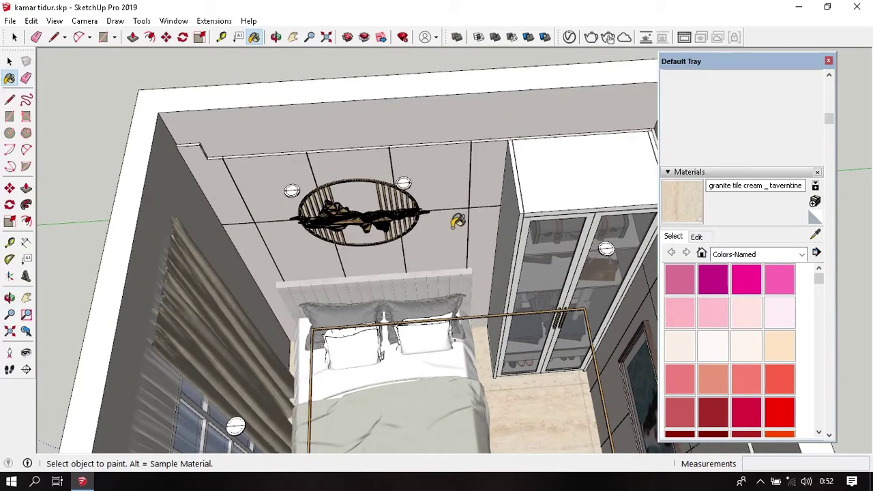
{"action": "left_click", "coordinate": [454, 225], "text": "alt"}
{"action": "mouse_move", "coordinate": [451, 227]}
{"action": "middle_mouse_down"}
{"action": "mouse_move", "coordinate": [437, 208]}
{"action": "mouse_move", "coordinate": [566, 78]}
{"action": "middle_mouse_up"}
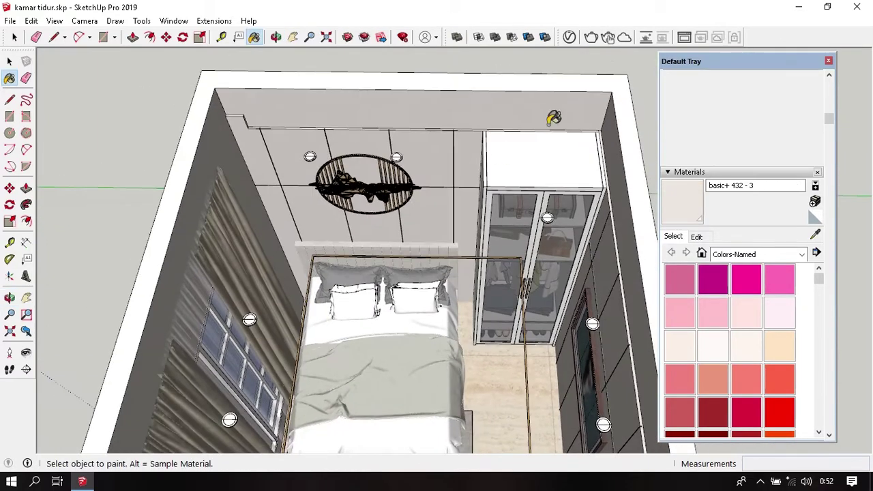
Set the wall material's V-Ray reflection colour to full white.
{"action": "left_click", "coordinate": [569, 37]}
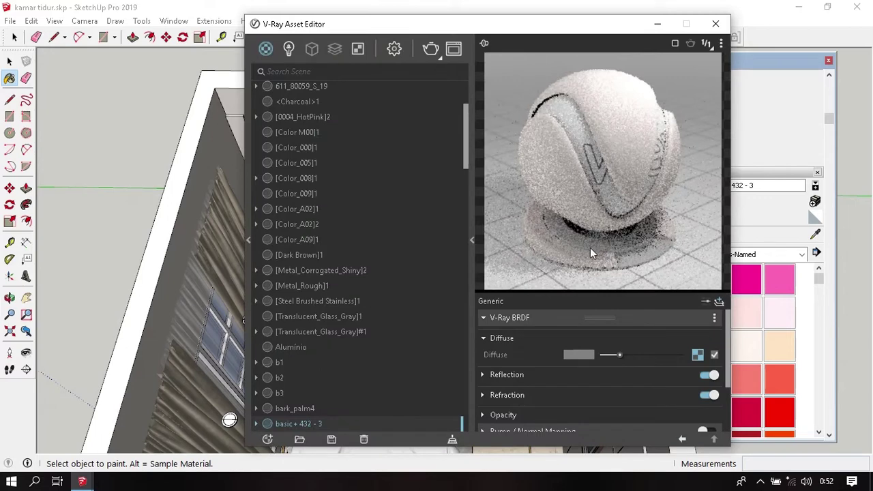
{"action": "left_click", "coordinate": [542, 373]}
{"action": "scroll", "coordinate": [542, 373], "scroll_direction": "down", "scroll_amount": 2}
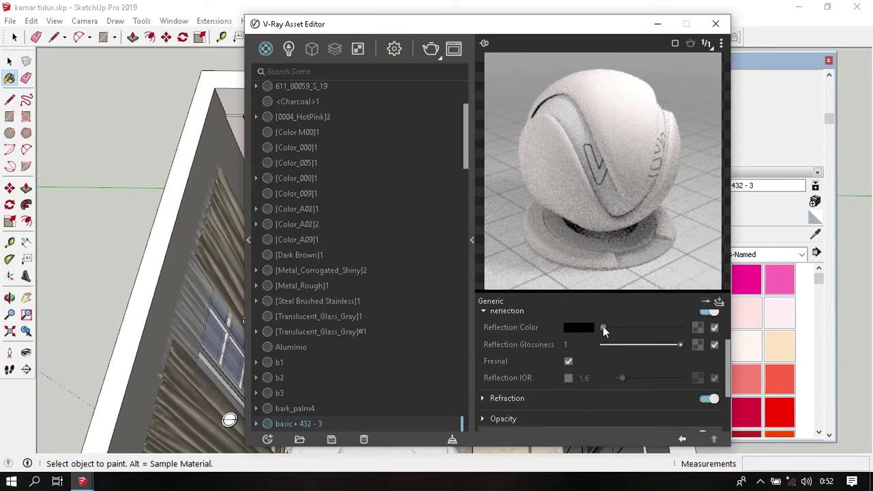
{"action": "left_click_drag", "start_coordinate": [602, 327], "coordinate": [680, 327]}
{"action": "scroll", "coordinate": [534, 362], "scroll_direction": "up", "scroll_amount": 2}
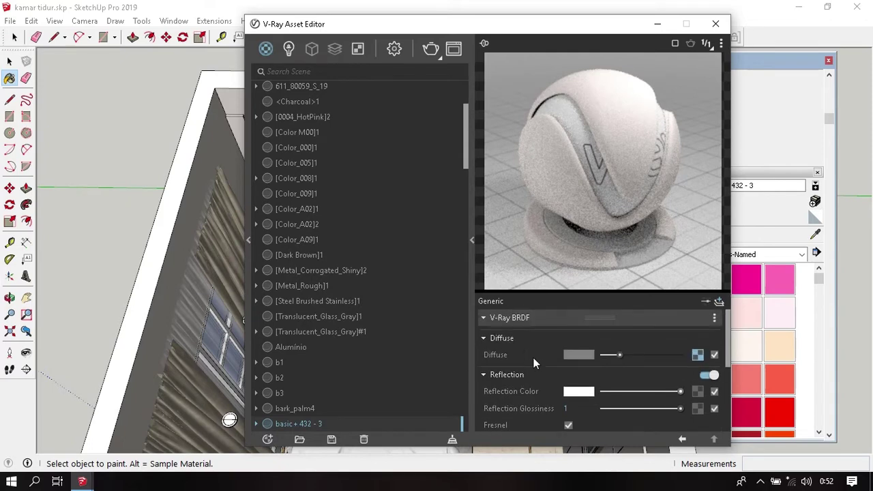
{"action": "scroll", "coordinate": [538, 358], "scroll_direction": "down", "scroll_amount": 1}
{"action": "scroll", "coordinate": [541, 352], "scroll_direction": "down", "scroll_amount": 1}
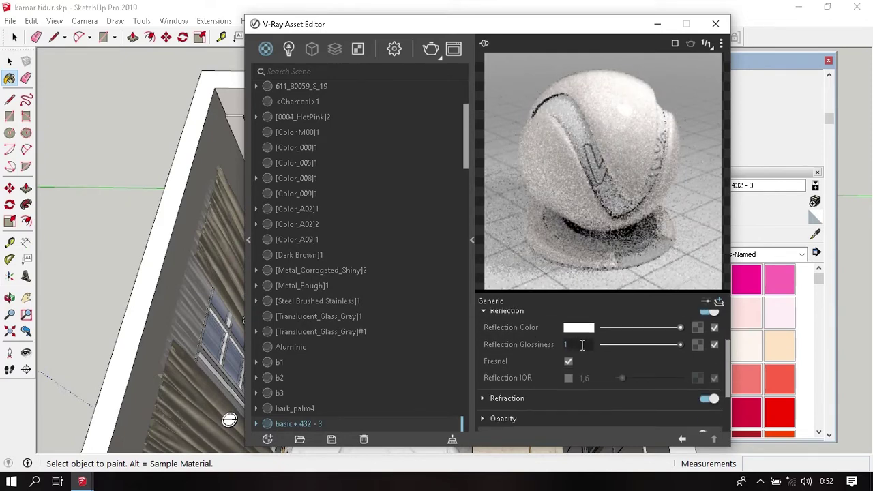
Set reflection glossiness to 0,5 and darken the reflection colour to light grey.
{"action": "left_click", "coordinate": [569, 345]}
{"action": "type", "text": "0,5"}
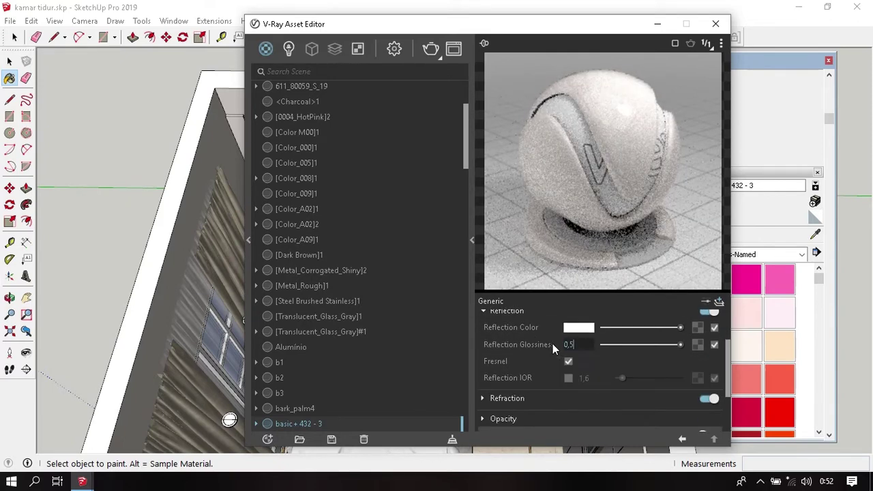
{"action": "key", "text": "Return"}
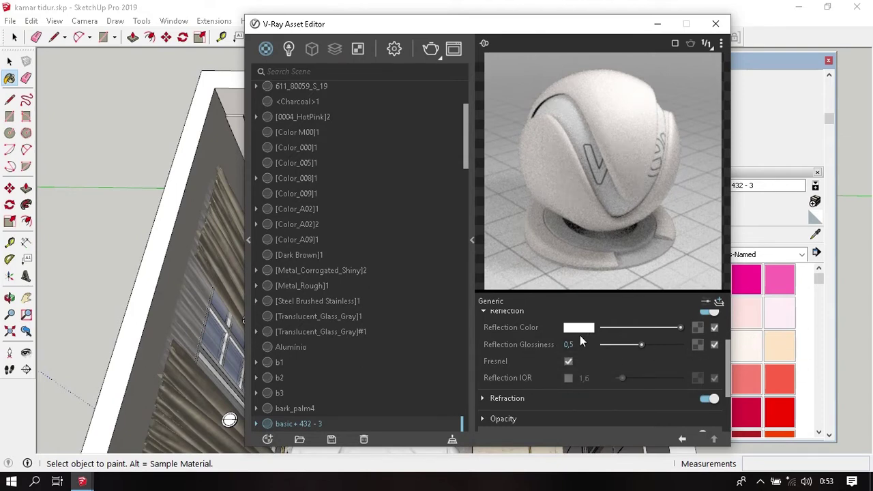
{"action": "left_click", "coordinate": [668, 327]}
{"action": "left_click_drag", "start_coordinate": [666, 327], "coordinate": [645, 335]}
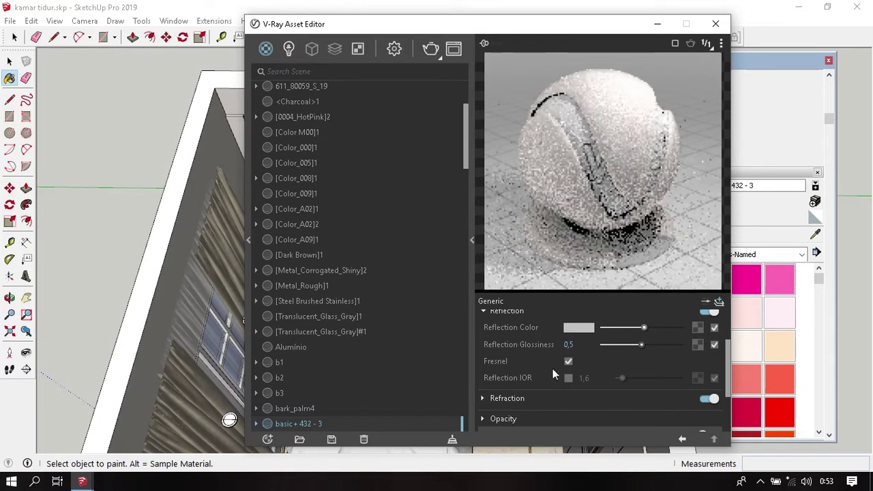
Enter reflection colour R, G and B of 200 on the 0–255 range.
{"action": "left_click", "coordinate": [578, 328]}
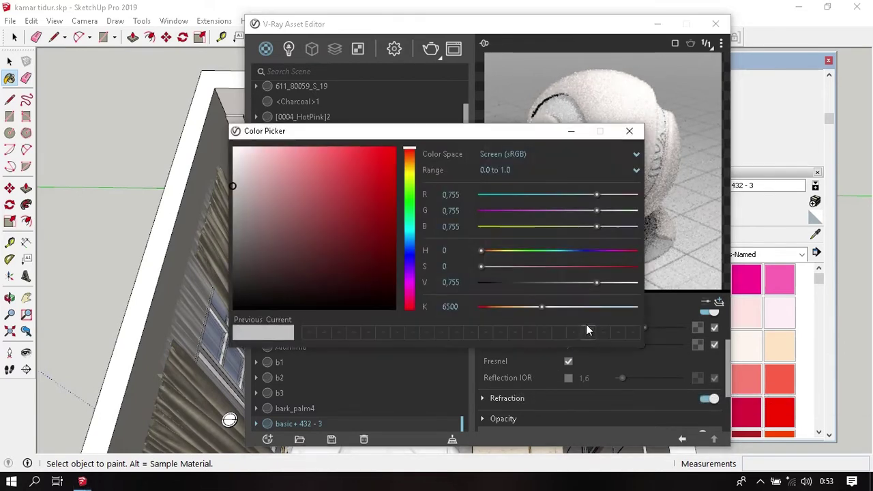
{"action": "left_click", "coordinate": [501, 168]}
{"action": "left_click", "coordinate": [504, 201]}
{"action": "double_click", "coordinate": [448, 195]}
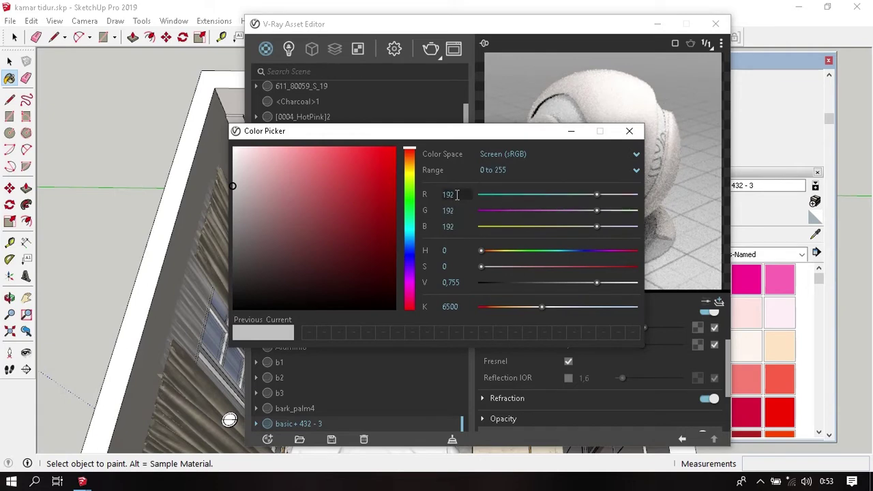
{"action": "type", "text": "200"}
{"action": "key", "text": "Tab"}
{"action": "type", "text": "200"}
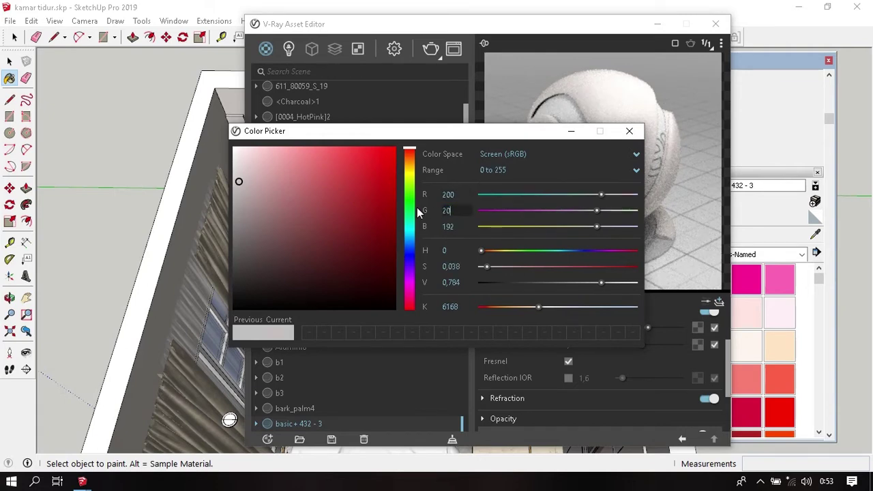
{"action": "key", "text": "Tab"}
{"action": "type", "text": "200"}
{"action": "key", "text": "Tab"}
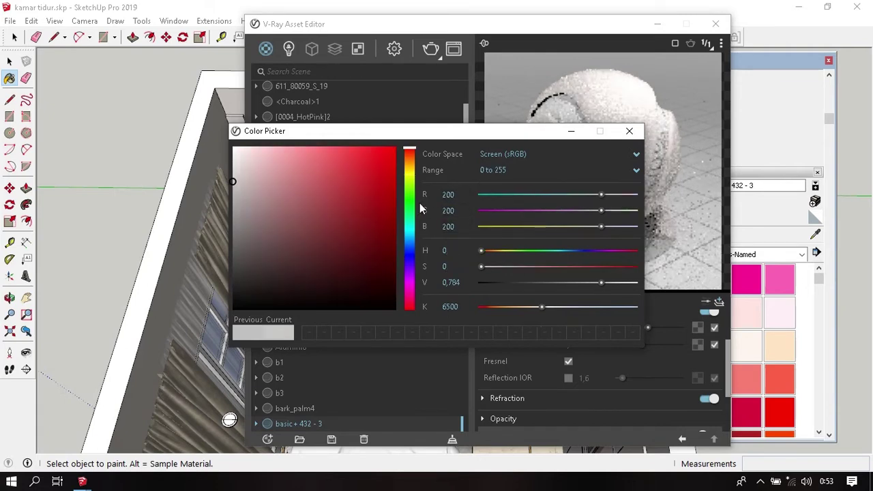
{"action": "left_click", "coordinate": [629, 131]}
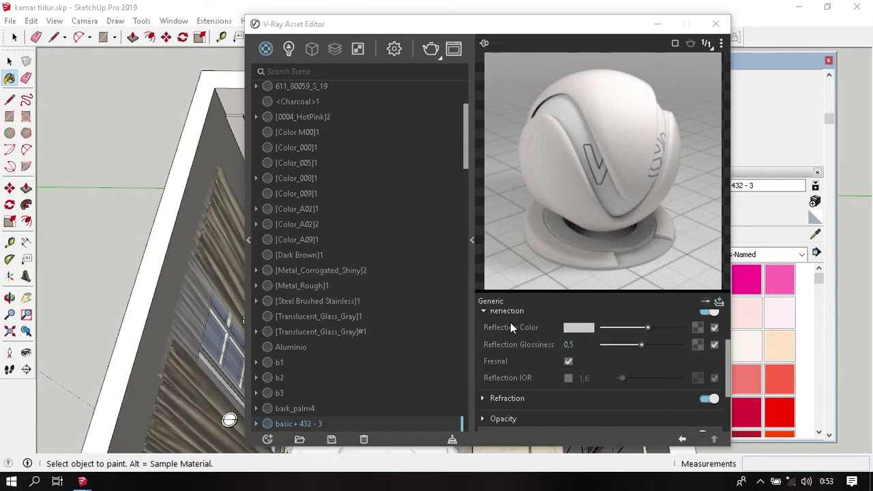
{"action": "scroll", "coordinate": [515, 343], "scroll_direction": "up", "scroll_amount": 2}
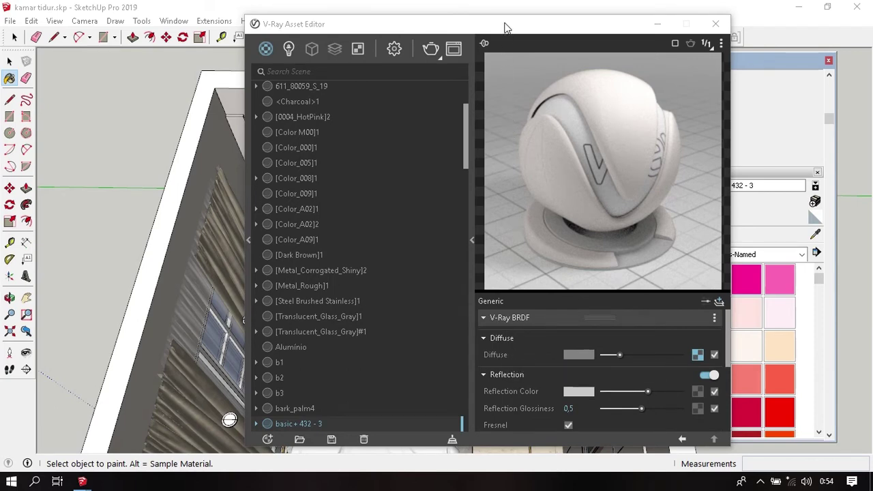
{"action": "left_click_drag", "start_coordinate": [505, 27], "coordinate": [558, 26]}
{"action": "left_click", "coordinate": [759, 43]}
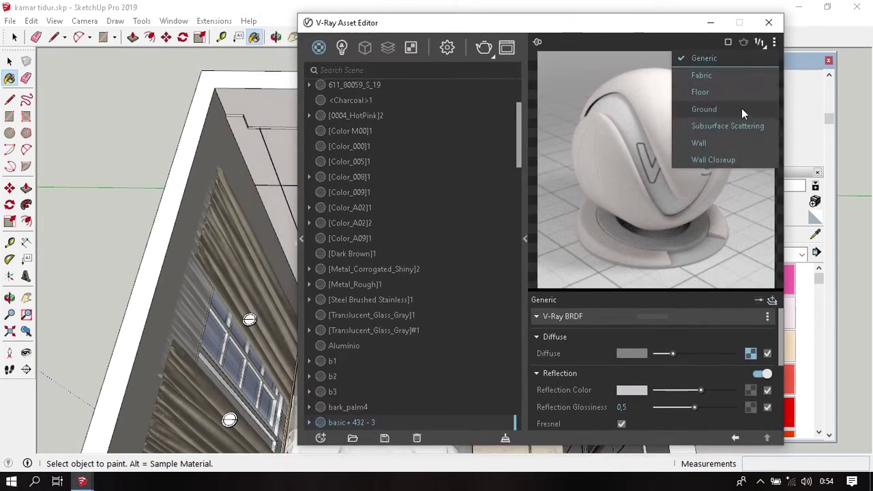
{"action": "left_click", "coordinate": [734, 158]}
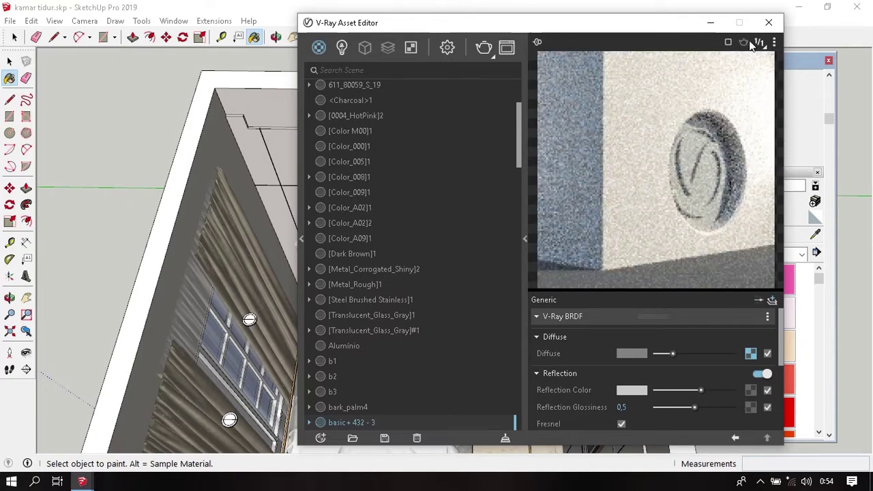
{"action": "left_click", "coordinate": [775, 44]}
{"action": "left_click", "coordinate": [724, 156]}
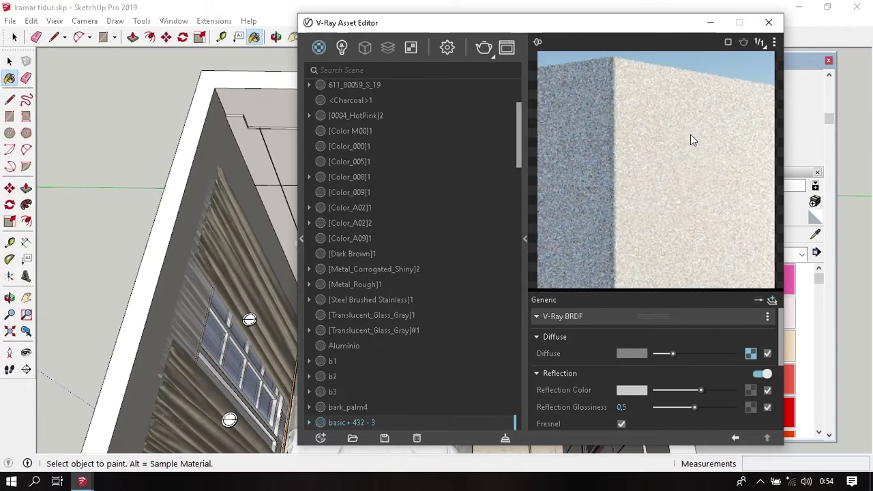
{"action": "middle_click_drag", "start_coordinate": [254, 189], "coordinate": [235, 174]}
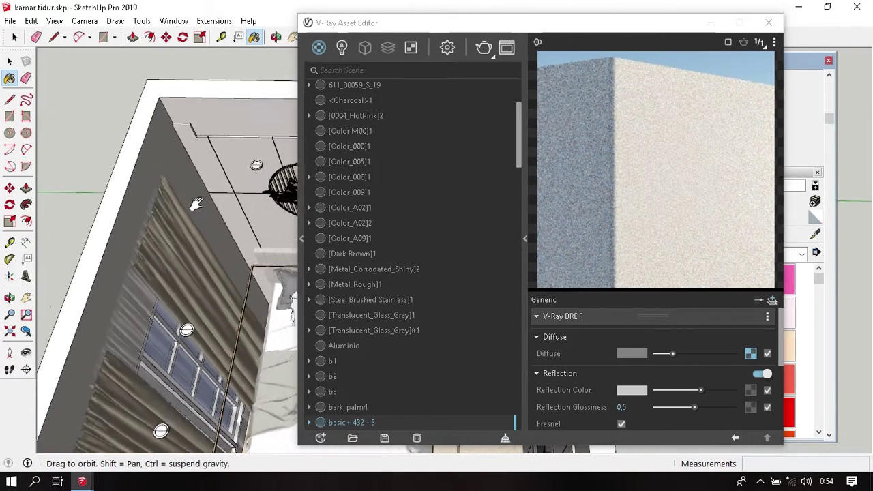
{"action": "scroll", "coordinate": [211, 171], "scroll_direction": "up", "scroll_amount": 3}
{"action": "scroll", "coordinate": [211, 171], "scroll_direction": "up", "scroll_amount": 2}
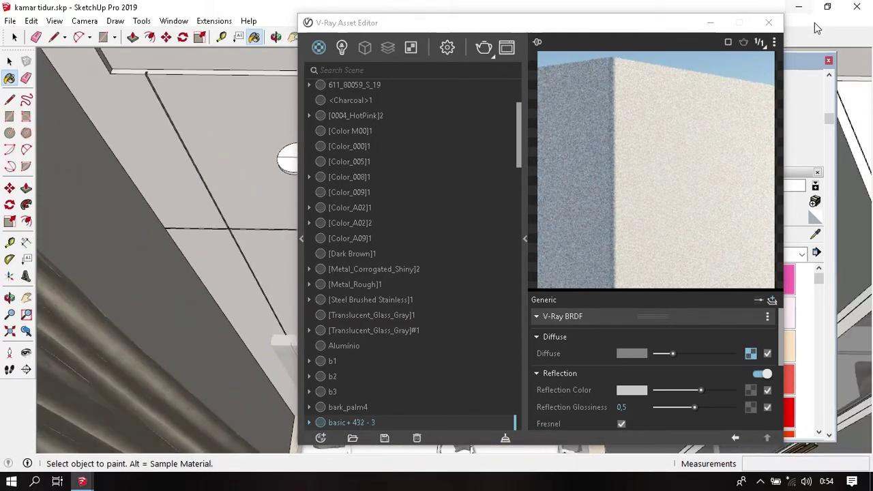
{"action": "left_click", "coordinate": [779, 36]}
{"action": "middle_click_drag", "start_coordinate": [300, 171], "coordinate": [565, 171]}
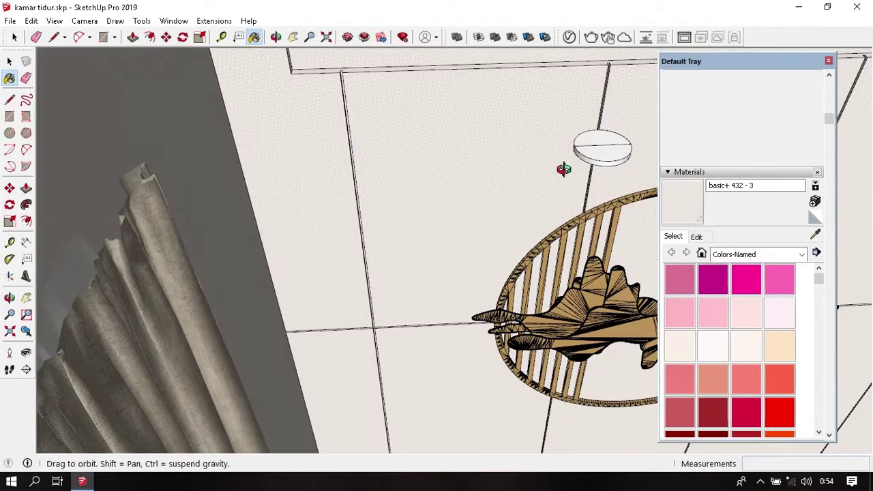
{"action": "scroll", "coordinate": [461, 167], "scroll_direction": "up", "scroll_amount": 3}
{"action": "mouse_move", "coordinate": [460, 167]}
{"action": "middle_mouse_down"}
{"action": "mouse_move", "coordinate": [418, 197]}
{"action": "mouse_move", "coordinate": [409, 129]}
{"action": "middle_mouse_up"}
{"action": "scroll", "coordinate": [361, 198], "scroll_direction": "down", "scroll_amount": 2}
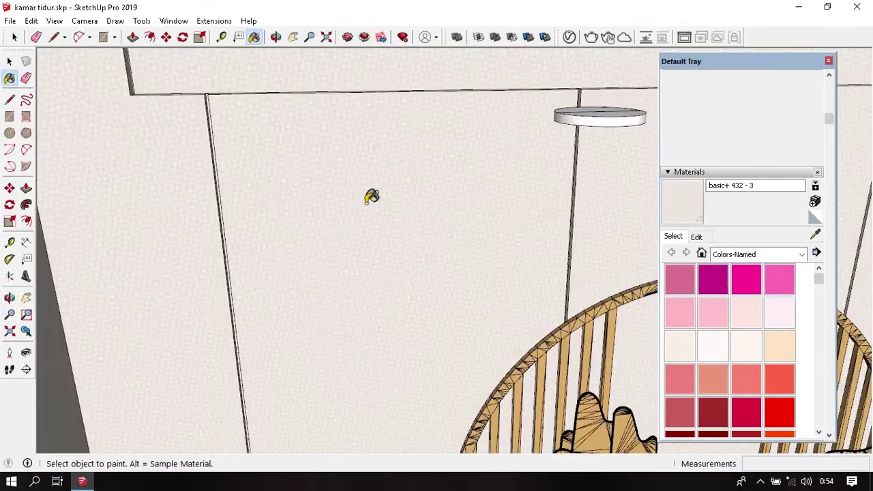
{"action": "scroll", "coordinate": [368, 188], "scroll_direction": "down", "scroll_amount": 2}
{"action": "mouse_move", "coordinate": [365, 190]}
{"action": "middle_mouse_down"}
{"action": "mouse_move", "coordinate": [377, 166]}
{"action": "mouse_move", "coordinate": [347, 228]}
{"action": "middle_mouse_up"}
{"action": "key", "text": "alt"}
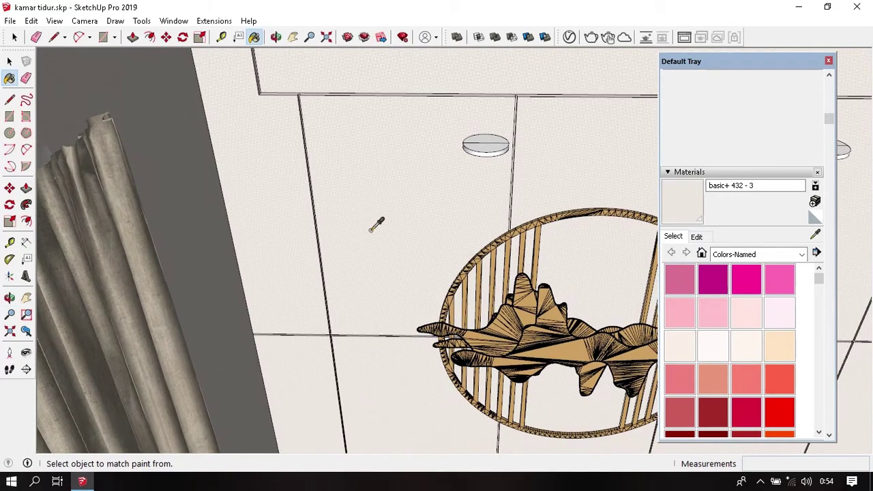
{"action": "left_click", "coordinate": [569, 37]}
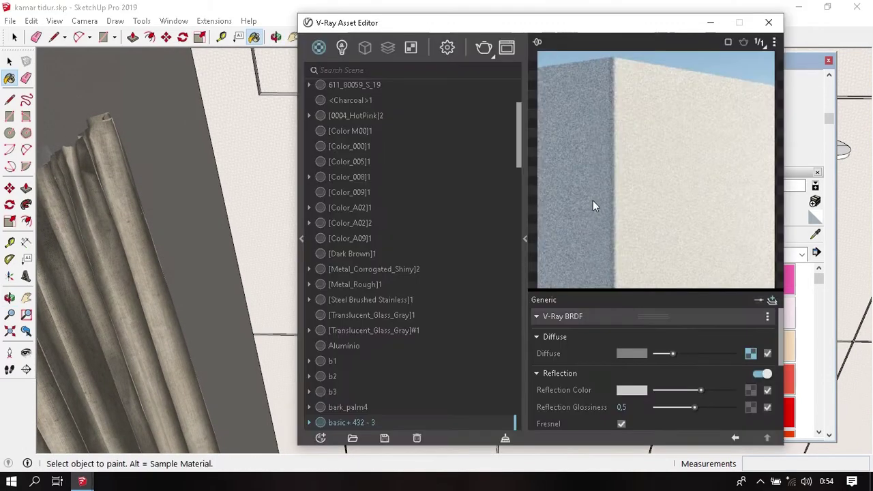
{"action": "scroll", "coordinate": [568, 345], "scroll_direction": "down", "scroll_amount": 2}
{"action": "scroll", "coordinate": [568, 345], "scroll_direction": "down", "scroll_amount": 1}
{"action": "scroll", "coordinate": [568, 346], "scroll_direction": "down", "scroll_amount": 3}
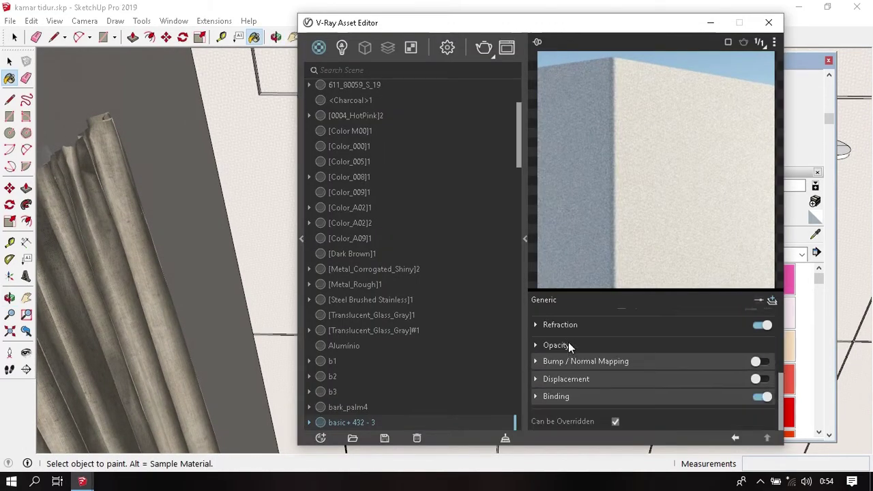
Enable and expand Bump / Normal Mapping for the wall material.
{"action": "left_click", "coordinate": [760, 361]}
{"action": "left_click", "coordinate": [701, 362]}
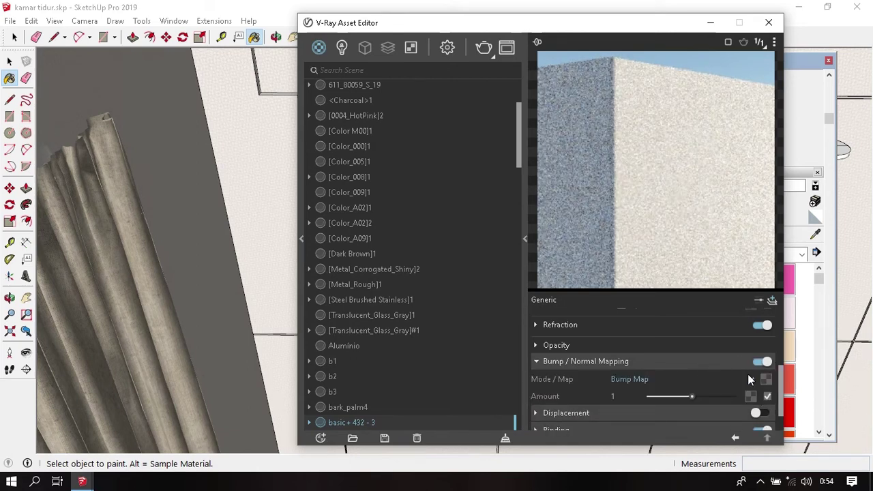
{"action": "mouse_move", "coordinate": [282, 210]}
{"action": "middle_mouse_down"}
{"action": "mouse_move", "coordinate": [166, 222]}
{"action": "mouse_move", "coordinate": [187, 228]}
{"action": "middle_mouse_up"}
{"action": "scroll", "coordinate": [177, 221], "scroll_direction": "up", "scroll_amount": 3}
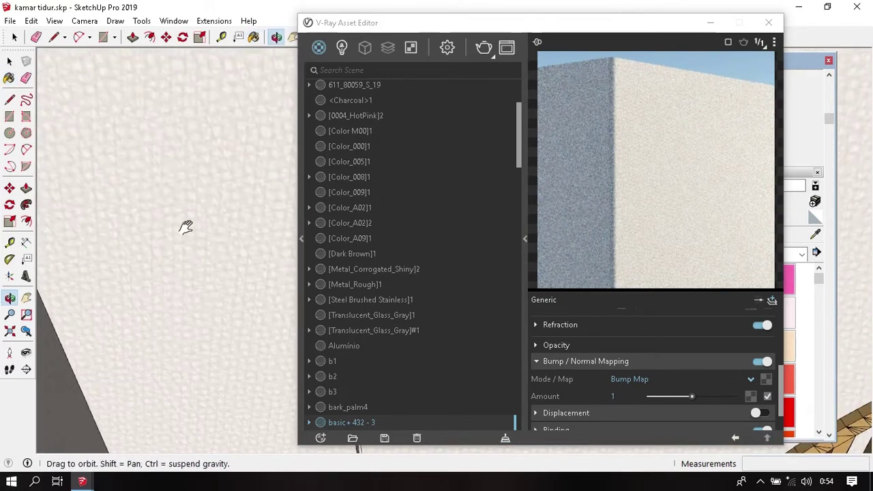
{"action": "scroll", "coordinate": [215, 205], "scroll_direction": "down", "scroll_amount": 1}
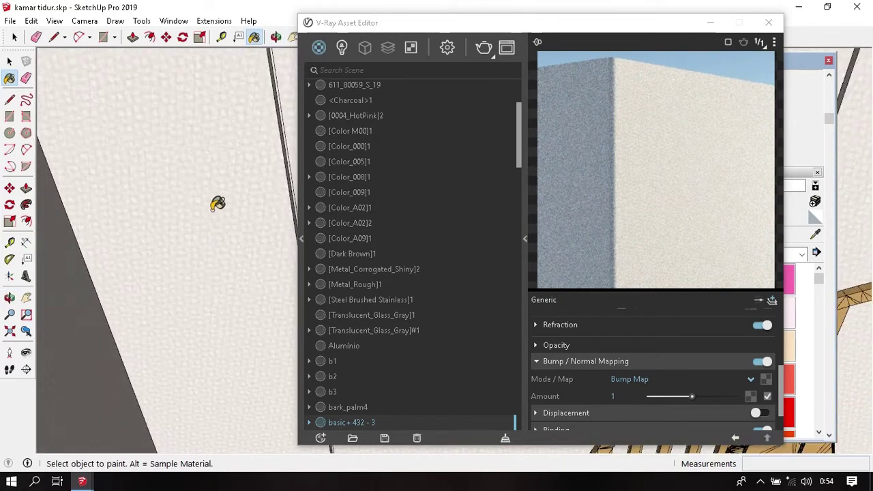
{"action": "scroll", "coordinate": [210, 215], "scroll_direction": "down", "scroll_amount": 1}
{"action": "scroll", "coordinate": [208, 220], "scroll_direction": "down", "scroll_amount": 2}
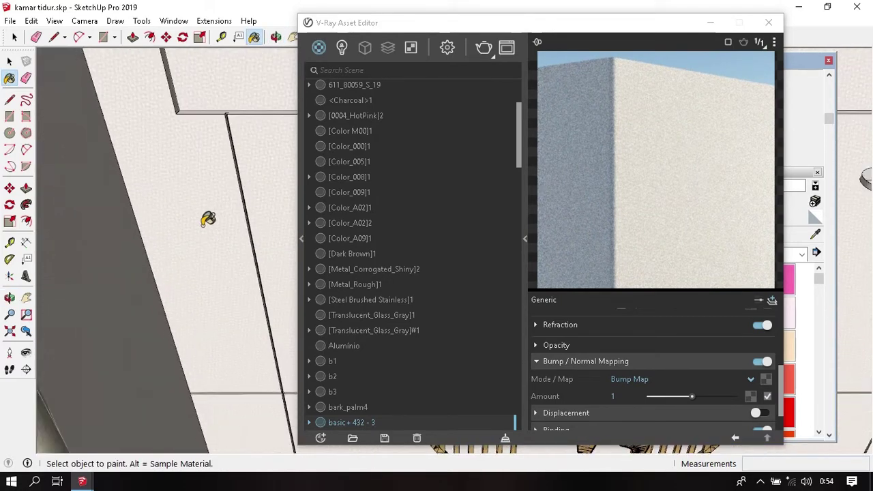
Load wallpaper basic 432 - 3.jpg as the bitmap bump texture.
{"action": "left_click", "coordinate": [765, 381]}
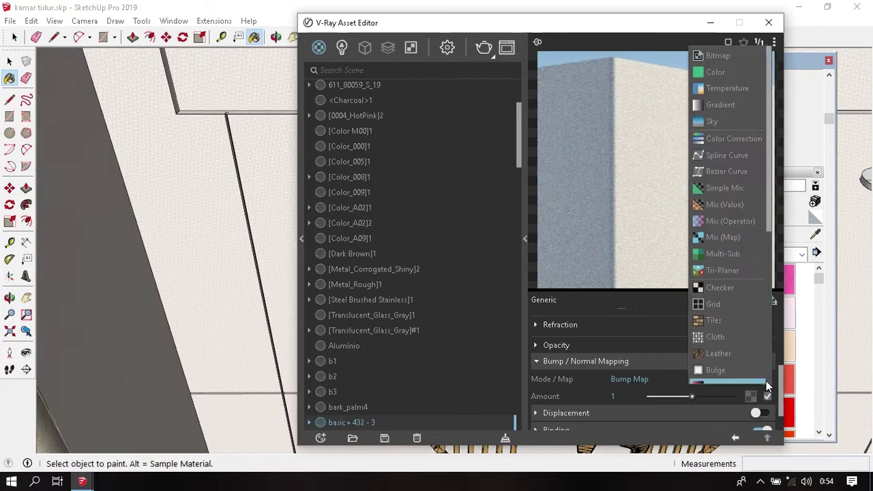
{"action": "left_click", "coordinate": [717, 55]}
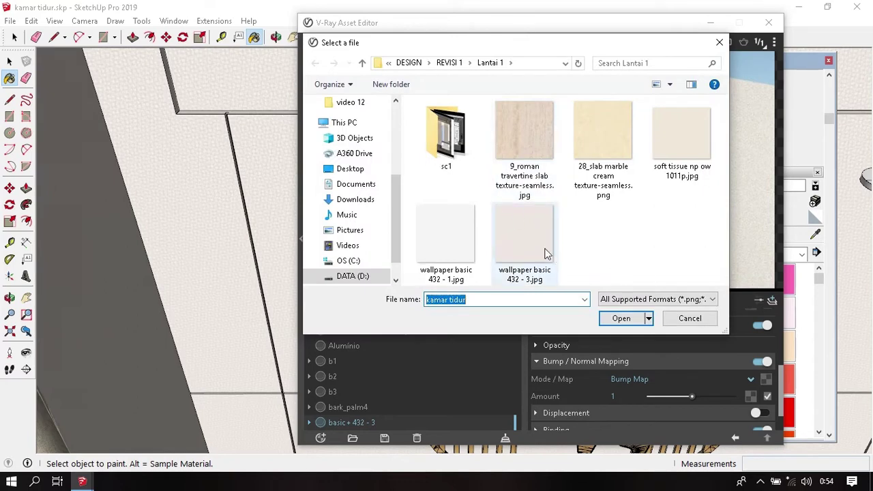
{"action": "double_click", "coordinate": [546, 253]}
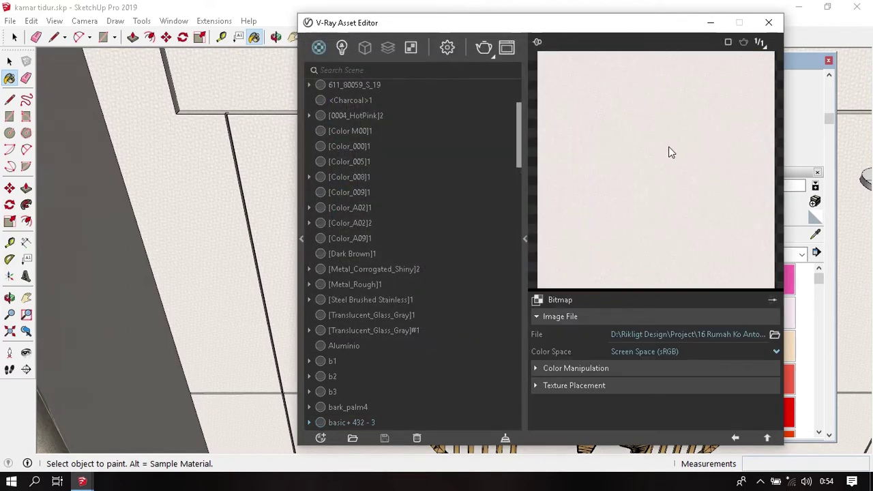
{"action": "left_click", "coordinate": [221, 206], "text": "alt"}
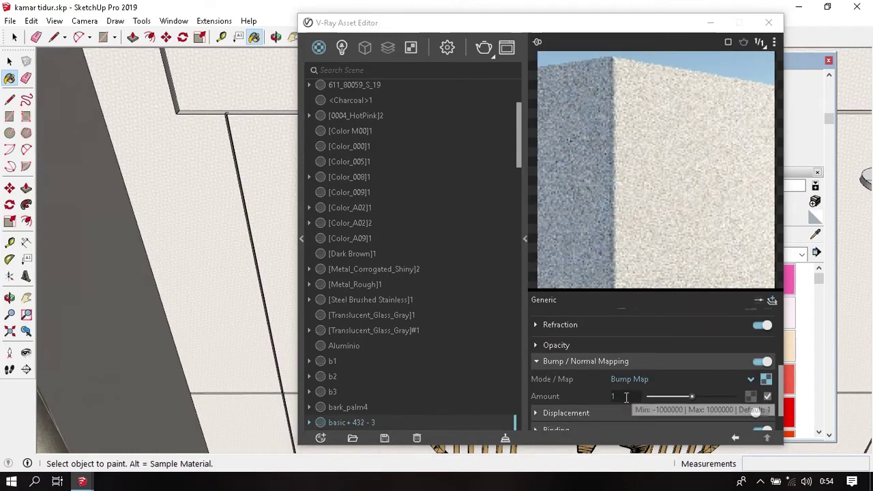
Set the bump Amount to 0,1.
{"action": "left_click", "coordinate": [620, 396]}
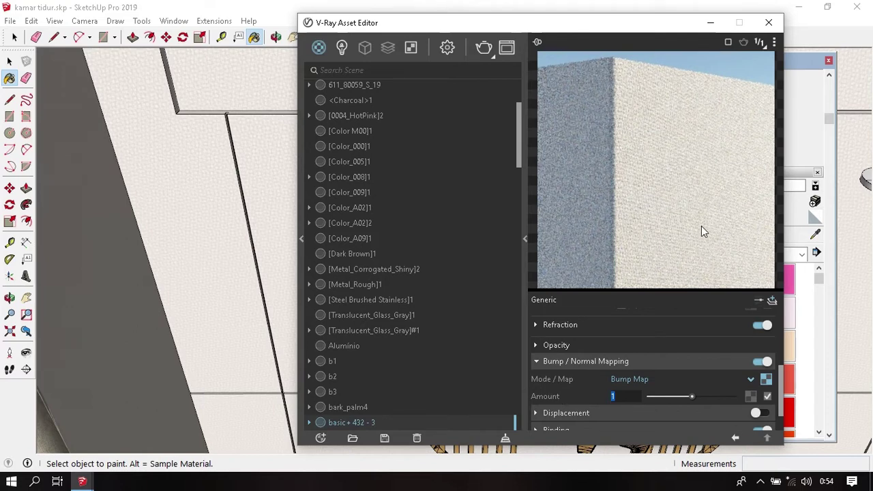
{"action": "left_click", "coordinate": [626, 396]}
{"action": "key", "text": "BackSpace"}
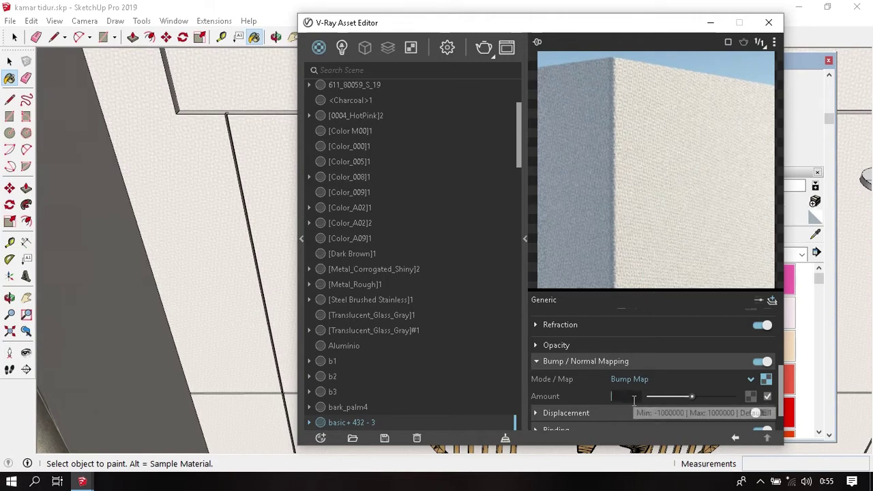
{"action": "type", "text": "0,5"}
{"action": "key", "text": "Return"}
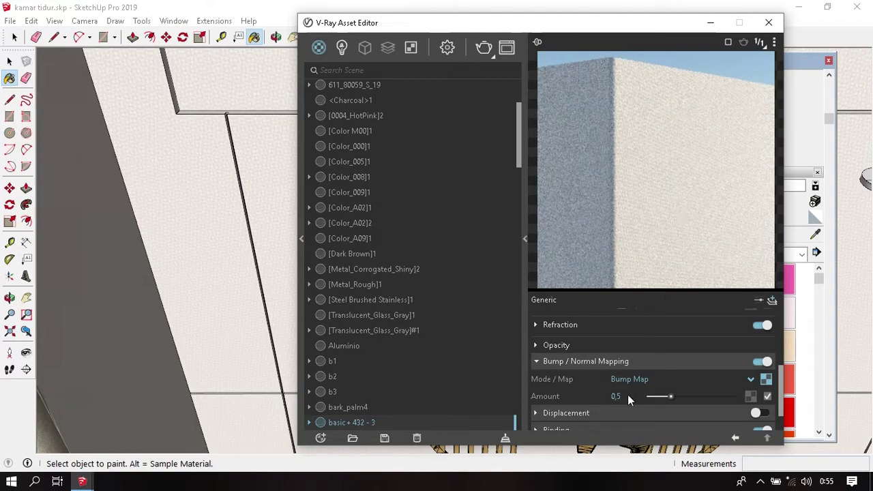
{"action": "key", "text": "BackSpace"}
{"action": "type", "text": "1"}
{"action": "key", "text": "Return"}
Close the material editor and orbit around the bedroom toward the door wall.
{"action": "left_click", "coordinate": [768, 22]}
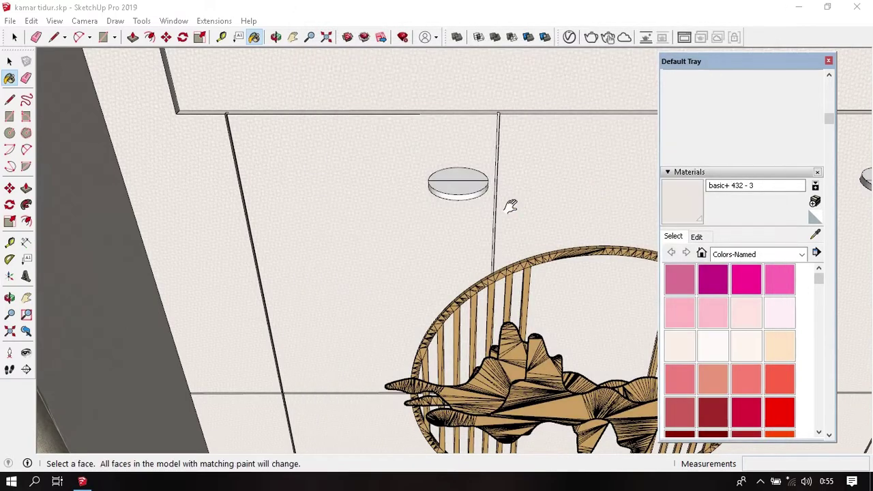
{"action": "mouse_move", "coordinate": [510, 203]}
{"action": "middle_mouse_down"}
{"action": "mouse_move", "coordinate": [518, 256]}
{"action": "mouse_move", "coordinate": [458, 239]}
{"action": "middle_mouse_up"}
{"action": "scroll", "coordinate": [518, 256], "scroll_direction": "down", "scroll_amount": 3}
{"action": "scroll", "coordinate": [541, 249], "scroll_direction": "down", "scroll_amount": 3}
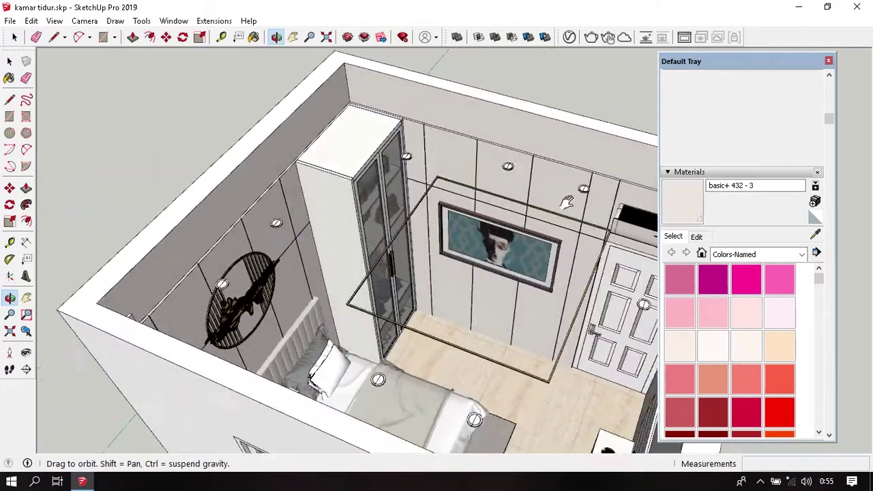
{"action": "middle_click_drag", "start_coordinate": [477, 228], "coordinate": [547, 232]}
{"action": "mouse_move", "coordinate": [482, 270]}
{"action": "middle_mouse_down"}
{"action": "mouse_move", "coordinate": [516, 283]}
{"action": "mouse_move", "coordinate": [439, 293]}
{"action": "mouse_move", "coordinate": [331, 253]}
{"action": "mouse_move", "coordinate": [250, 168]}
{"action": "mouse_move", "coordinate": [304, 220]}
{"action": "mouse_move", "coordinate": [565, 68]}
{"action": "middle_mouse_up"}
{"action": "scroll", "coordinate": [558, 267], "scroll_direction": "up", "scroll_amount": 5}
Sample DC-DN-0001 from the wardrobe and set its V-Ray reflection glossiness to 0,75.
{"action": "key", "text": "b"}
{"action": "left_click", "coordinate": [319, 199], "text": "alt"}
{"action": "scroll", "coordinate": [319, 199], "scroll_direction": "down", "scroll_amount": 2}
{"action": "left_click", "coordinate": [569, 37]}
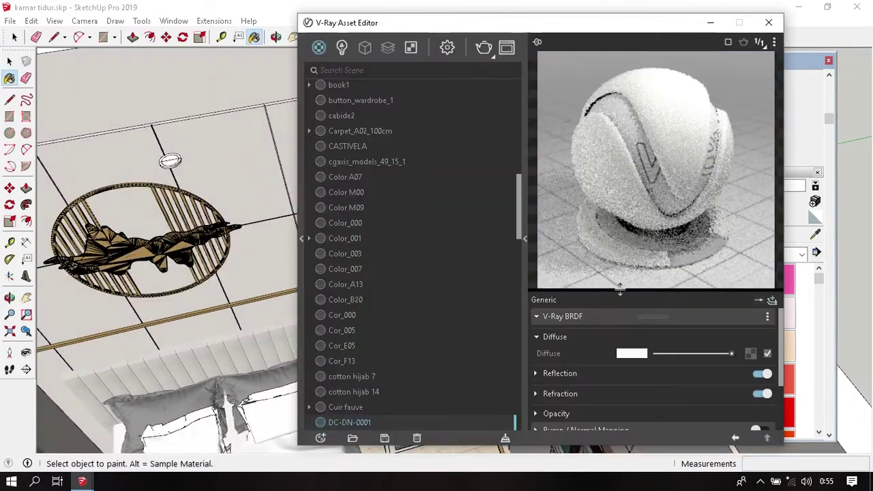
{"action": "left_click", "coordinate": [579, 374]}
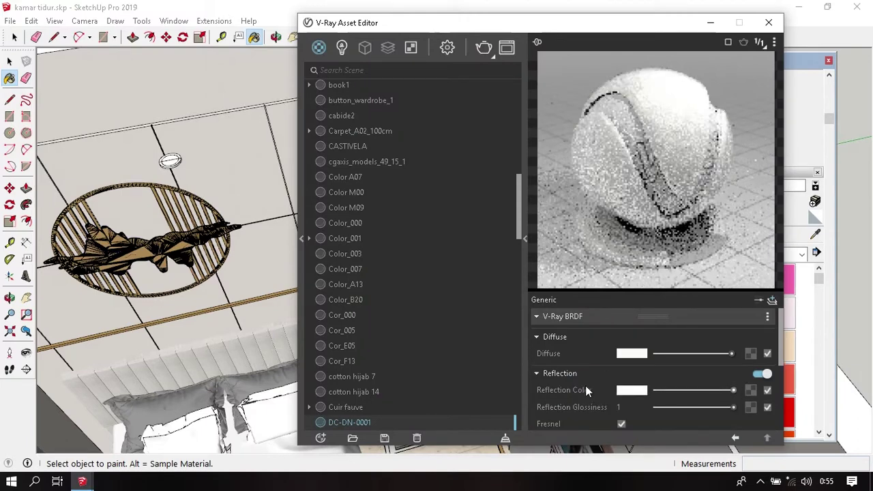
{"action": "scroll", "coordinate": [585, 385], "scroll_direction": "down", "scroll_amount": 1}
{"action": "scroll", "coordinate": [582, 379], "scroll_direction": "down", "scroll_amount": 1}
{"action": "left_click", "coordinate": [620, 343]}
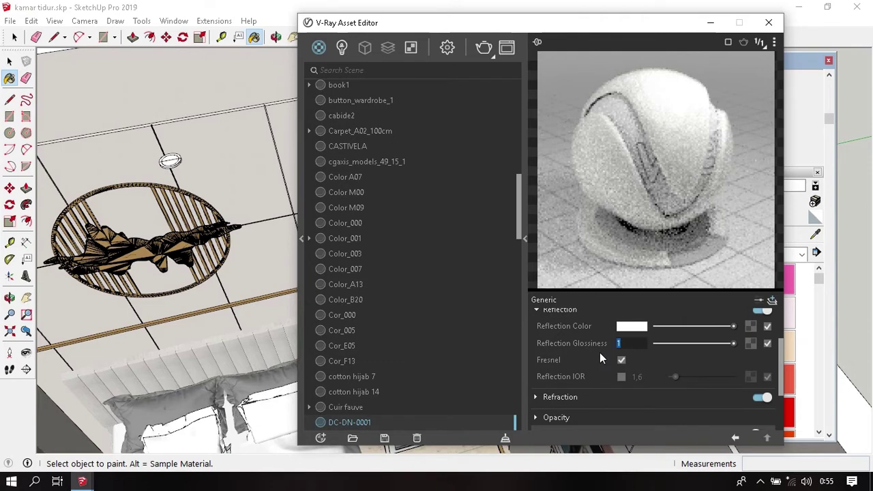
{"action": "type", "text": "0,75"}
{"action": "key", "text": "Return"}
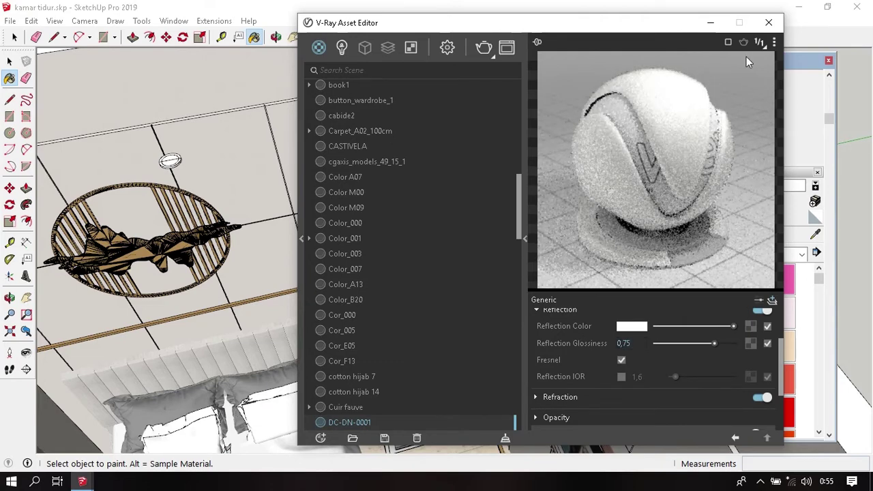
Preview the material on draped fabric and a floor, then return to the sphere.
{"action": "left_click", "coordinate": [774, 43]}
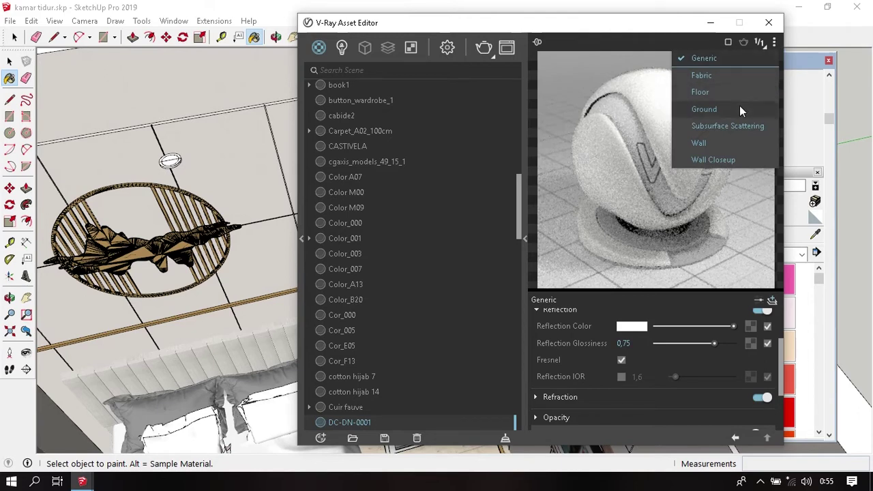
{"action": "left_click", "coordinate": [726, 76]}
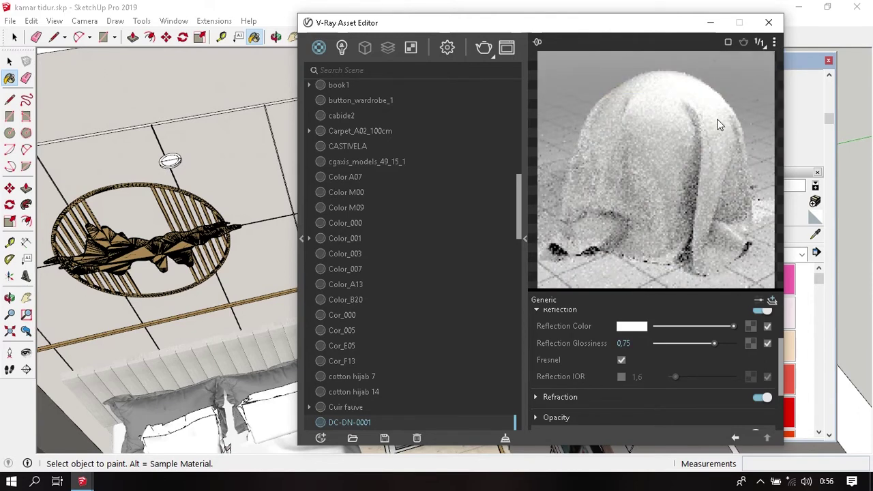
{"action": "left_click", "coordinate": [774, 43]}
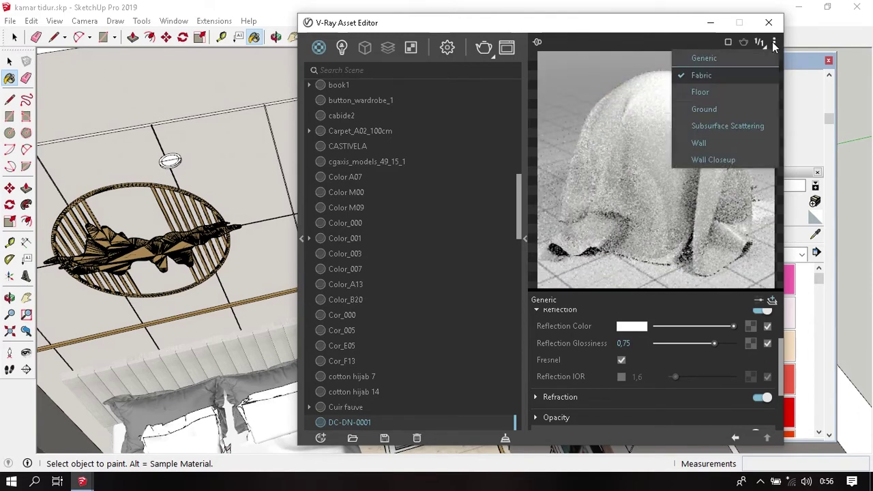
{"action": "left_click", "coordinate": [732, 89]}
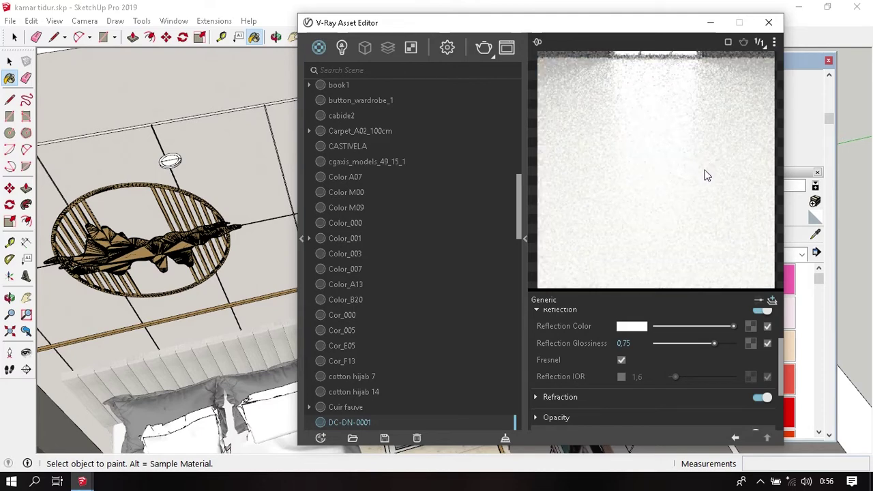
{"action": "left_click", "coordinate": [774, 42]}
{"action": "left_click", "coordinate": [785, 57]}
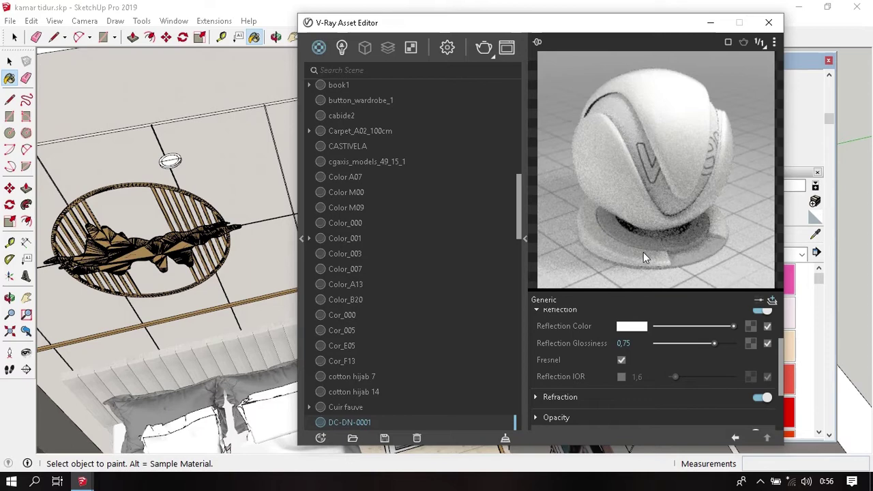
Set the reflection colour to RGB 200, 200, 200 in the 0-255 range.
{"action": "left_click", "coordinate": [623, 327]}
{"action": "left_click", "coordinate": [546, 169]}
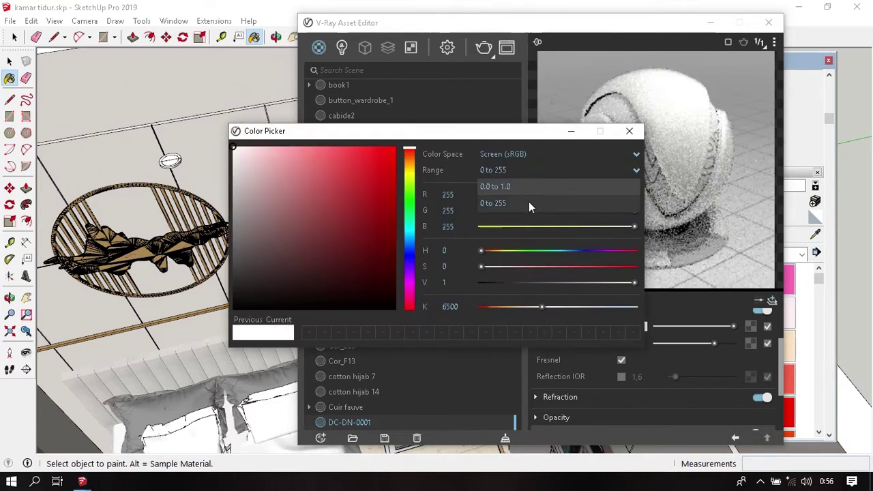
{"action": "left_click", "coordinate": [528, 203]}
{"action": "left_click", "coordinate": [442, 197]}
{"action": "type", "text": "2"}
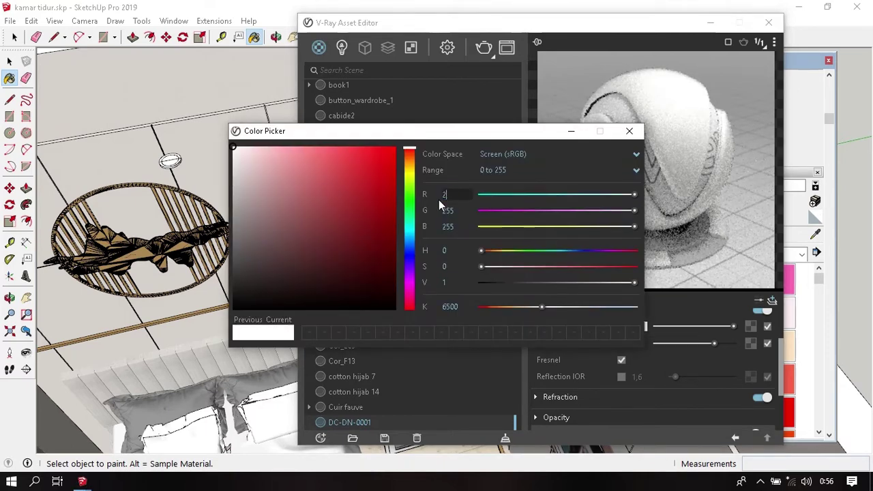
{"action": "type", "text": "00"}
{"action": "key", "text": "Tab"}
{"action": "type", "text": "200"}
{"action": "key", "text": "Tab"}
{"action": "type", "text": "200"}
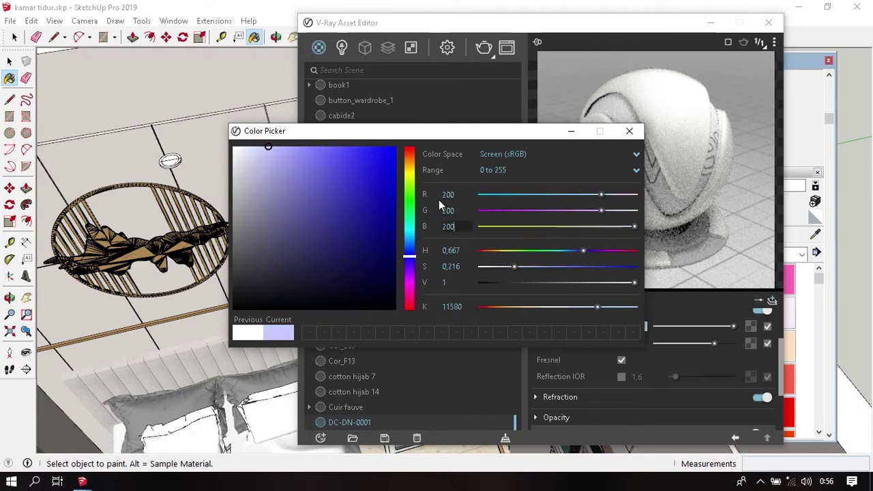
{"action": "key", "text": "Return"}
{"action": "left_click", "coordinate": [628, 131]}
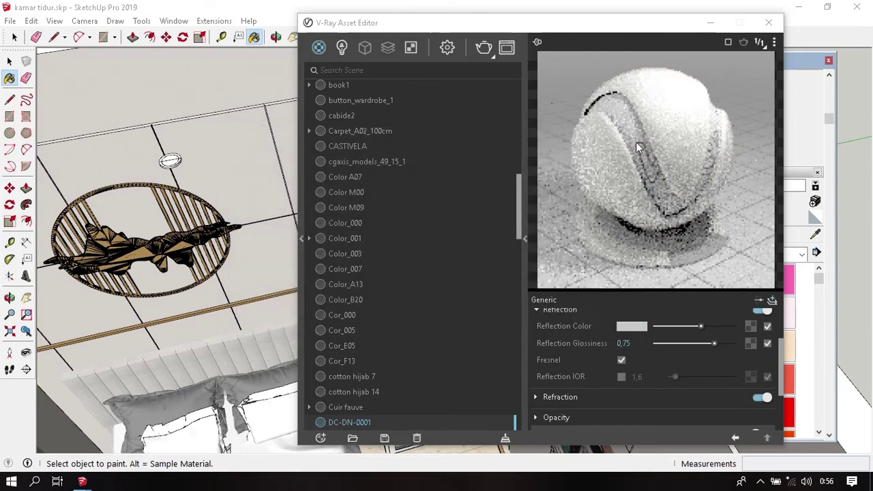
Close the material editor and sample the wardrobe's Translucent Glass Gray material.
{"action": "scroll", "coordinate": [585, 349], "scroll_direction": "up", "scroll_amount": 2}
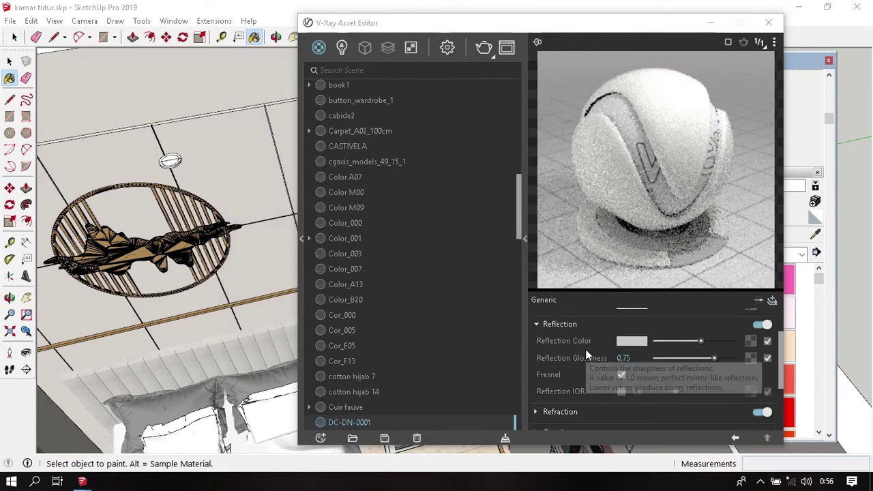
{"action": "left_click", "coordinate": [768, 23]}
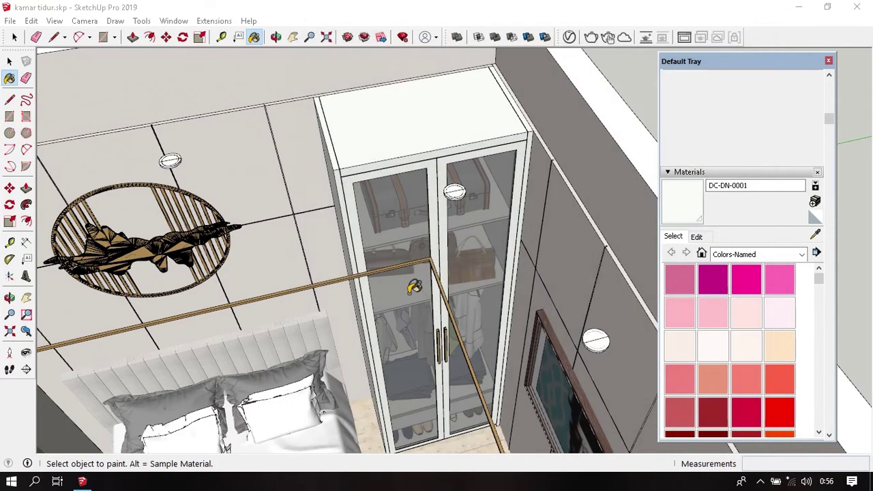
{"action": "middle_click_drag", "start_coordinate": [404, 295], "coordinate": [417, 287]}
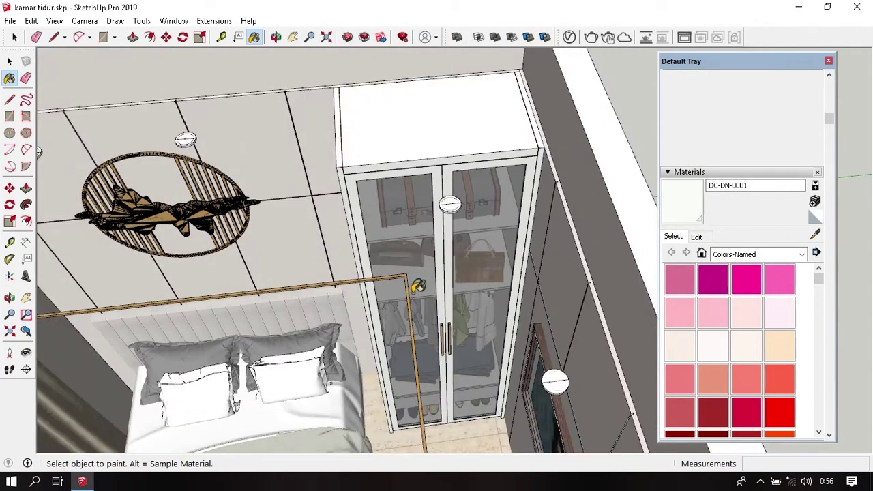
{"action": "left_click", "coordinate": [370, 199], "text": "alt"}
{"action": "middle_click_drag", "start_coordinate": [455, 205], "coordinate": [443, 251]}
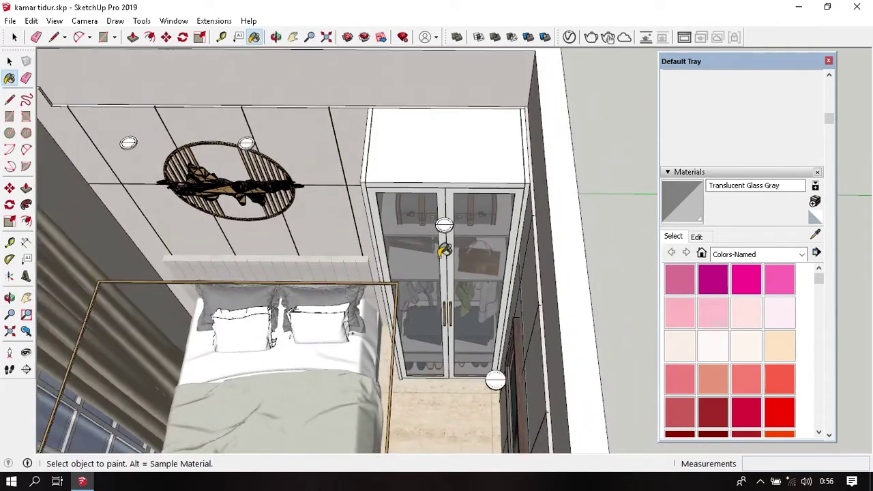
{"action": "left_click", "coordinate": [569, 37]}
{"action": "left_click", "coordinate": [569, 373]}
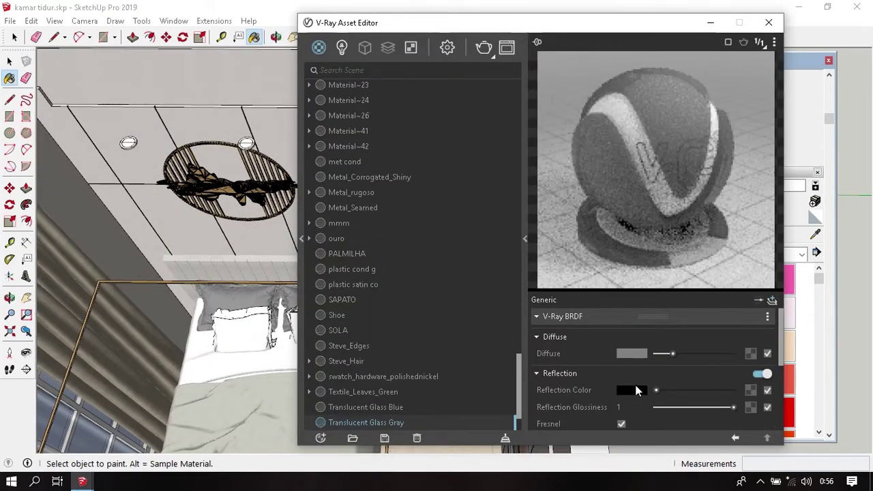
{"action": "left_click", "coordinate": [574, 373]}
{"action": "left_click", "coordinate": [580, 392]}
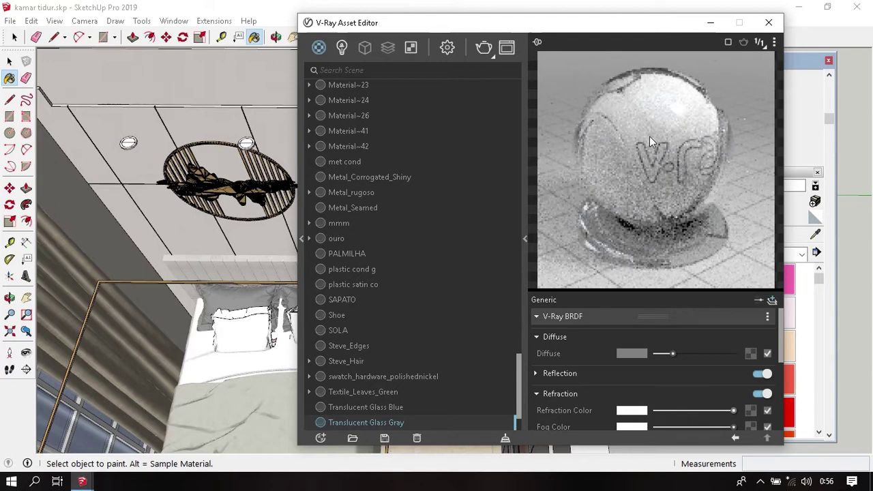
{"action": "left_click", "coordinate": [577, 394]}
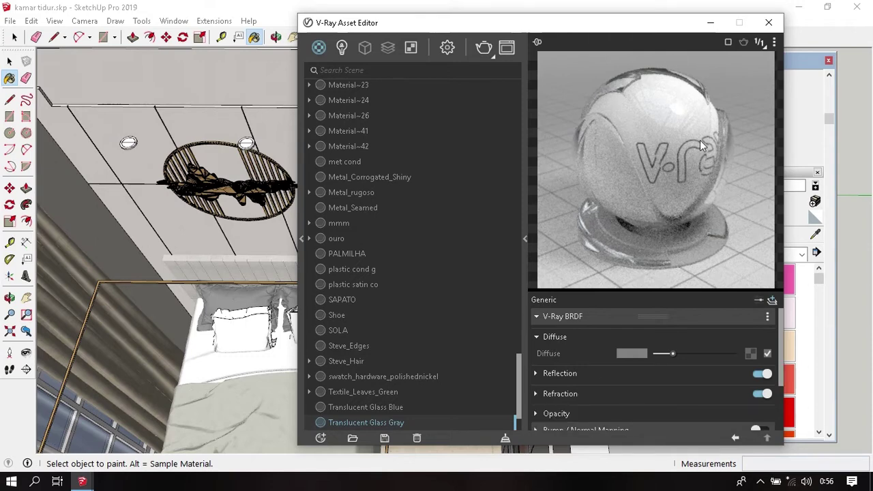
{"action": "left_click", "coordinate": [768, 23]}
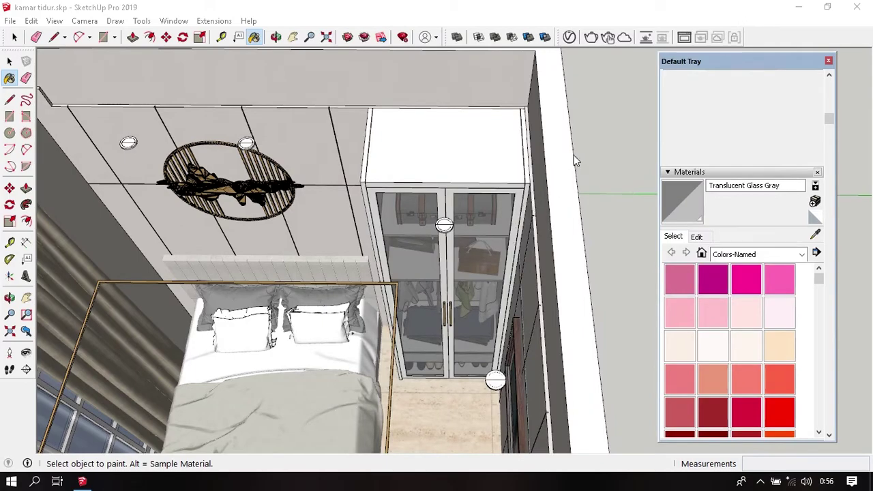
Sample the door's Color M00 material and set its reflection glossiness to 0,75.
{"action": "scroll", "coordinate": [575, 161], "scroll_direction": "down", "scroll_amount": 3}
{"action": "mouse_move", "coordinate": [610, 146]}
{"action": "middle_mouse_down"}
{"action": "mouse_move", "coordinate": [619, 165]}
{"action": "mouse_move", "coordinate": [260, 245]}
{"action": "mouse_move", "coordinate": [441, 242]}
{"action": "mouse_move", "coordinate": [381, 238]}
{"action": "mouse_move", "coordinate": [469, 249]}
{"action": "middle_mouse_up"}
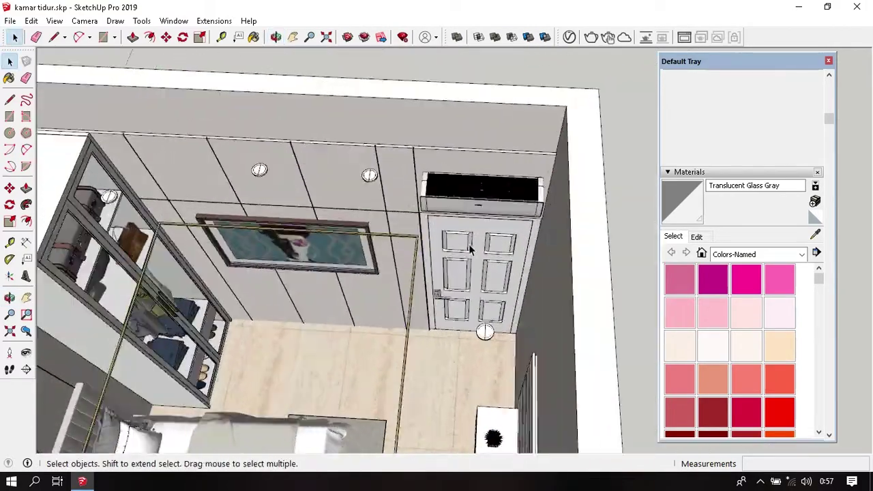
{"action": "scroll", "coordinate": [469, 249], "scroll_direction": "up", "scroll_amount": 4}
{"action": "key", "text": "b"}
{"action": "left_click", "coordinate": [428, 242], "text": "alt"}
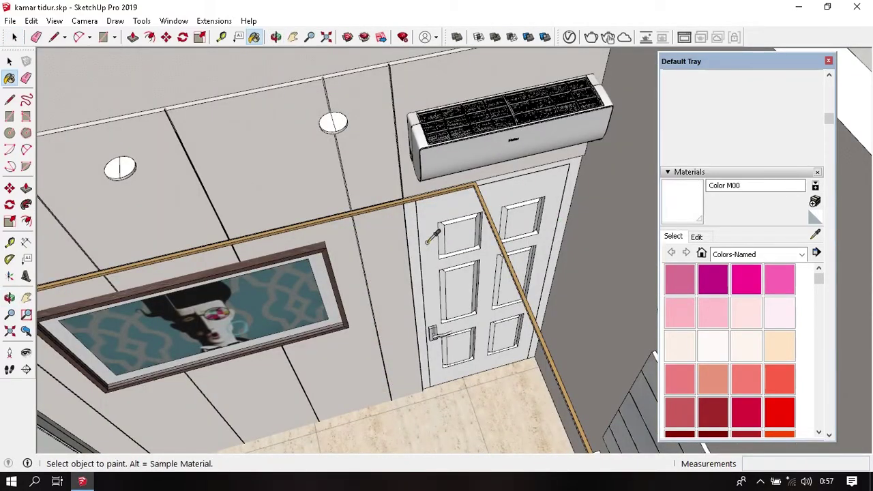
{"action": "left_click", "coordinate": [565, 39]}
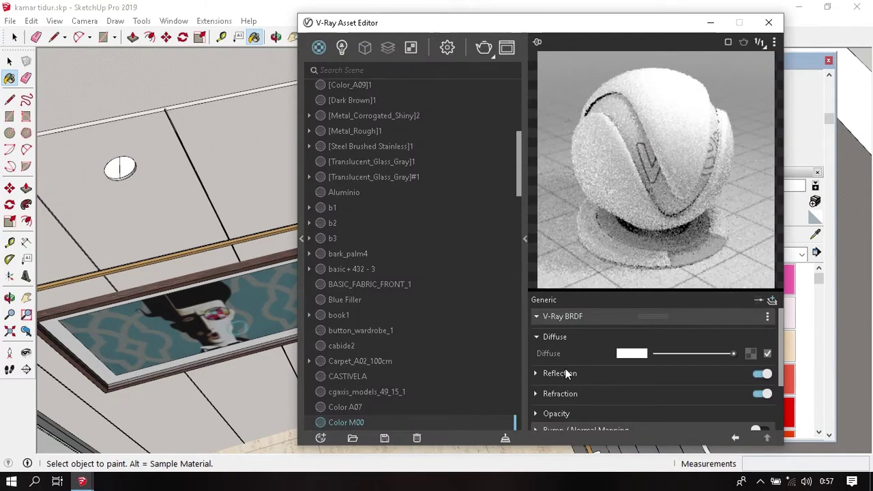
{"action": "left_click", "coordinate": [620, 407]}
{"action": "type", "text": "0,7"}
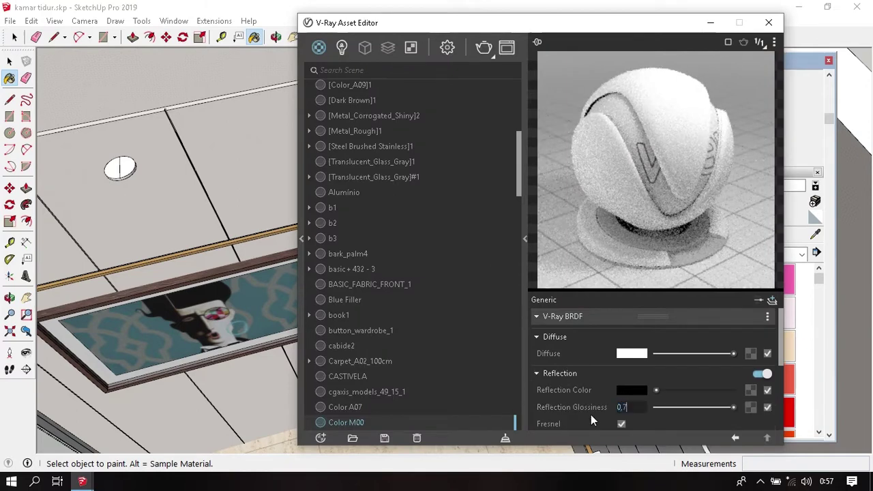
{"action": "type", "text": "5"}
{"action": "key", "text": "Return"}
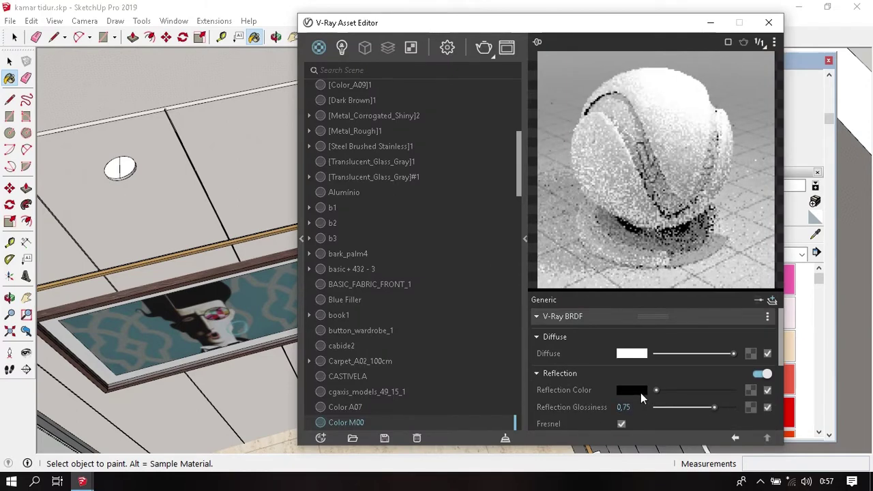
Set Color M00's reflection colour to RGB 200, 200, 200.
{"action": "left_click", "coordinate": [640, 392]}
{"action": "type", "text": "200"}
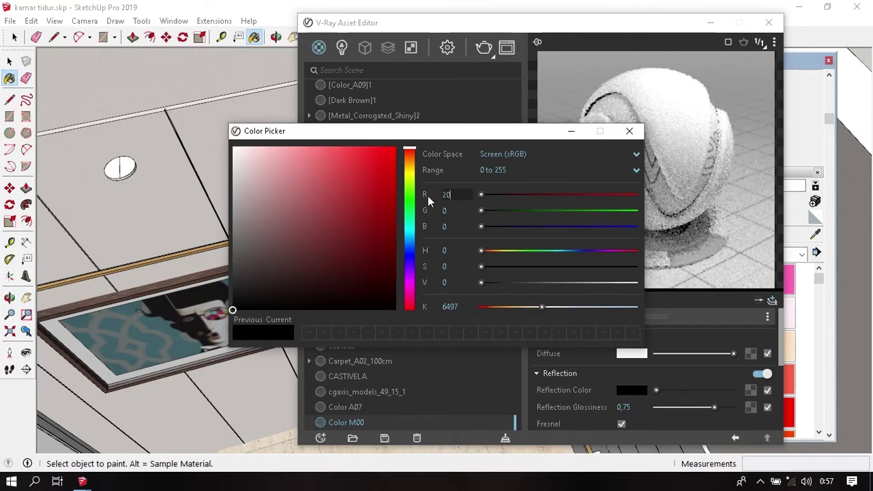
{"action": "key", "text": "Tab"}
{"action": "type", "text": "200"}
{"action": "key", "text": "Tab"}
{"action": "type", "text": "200"}
{"action": "key", "text": "Return"}
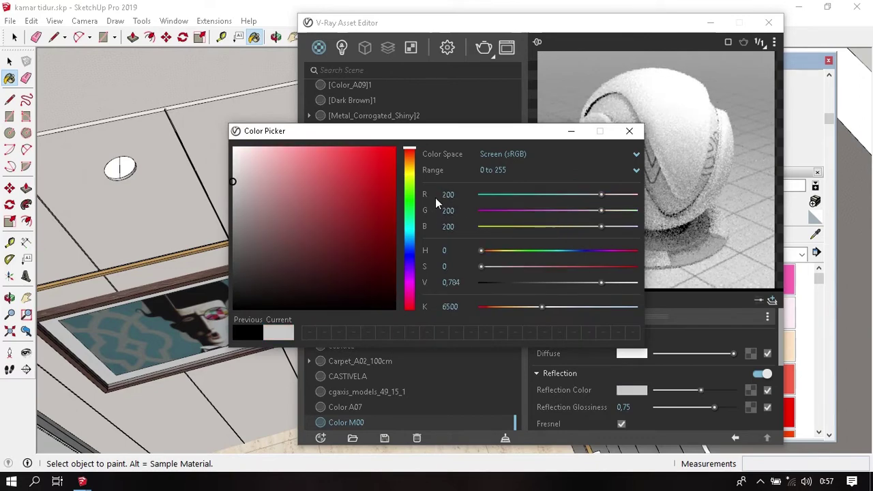
{"action": "left_click", "coordinate": [626, 132]}
Close the material editor and sample the TV wall's 0016_Tomato material.
{"action": "left_click", "coordinate": [769, 22]}
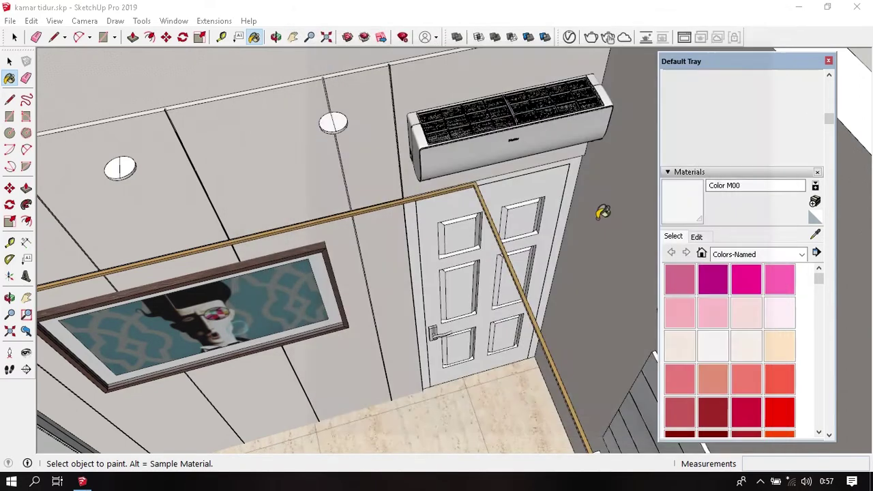
{"action": "mouse_move", "coordinate": [405, 171]}
{"action": "middle_mouse_down"}
{"action": "mouse_move", "coordinate": [559, 276]}
{"action": "mouse_move", "coordinate": [547, 200]}
{"action": "mouse_move", "coordinate": [423, 128]}
{"action": "mouse_move", "coordinate": [468, 179]}
{"action": "mouse_move", "coordinate": [468, 165]}
{"action": "mouse_move", "coordinate": [502, 180]}
{"action": "mouse_move", "coordinate": [500, 191]}
{"action": "mouse_move", "coordinate": [436, 184]}
{"action": "middle_mouse_up"}
{"action": "left_click", "coordinate": [536, 211], "text": "alt"}
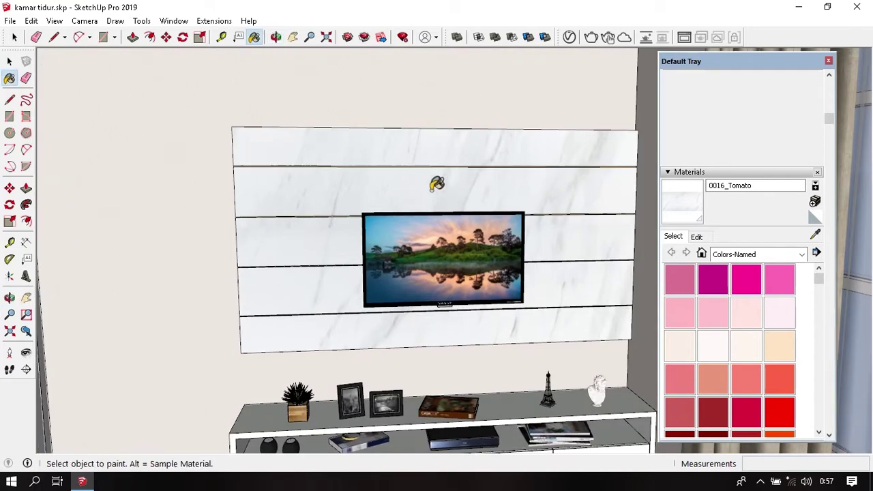
Give 0016_Tomato a white reflection colour and 0,95 reflection glossiness.
{"action": "left_click", "coordinate": [573, 37]}
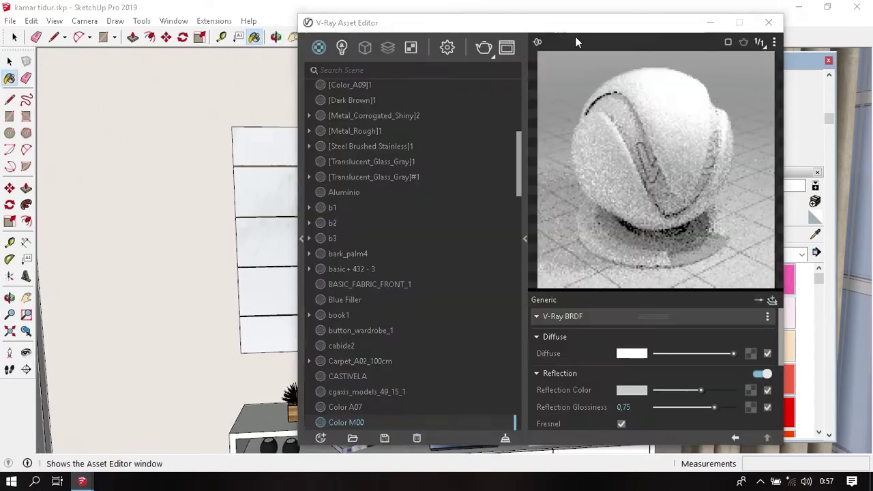
{"action": "left_click", "coordinate": [582, 373]}
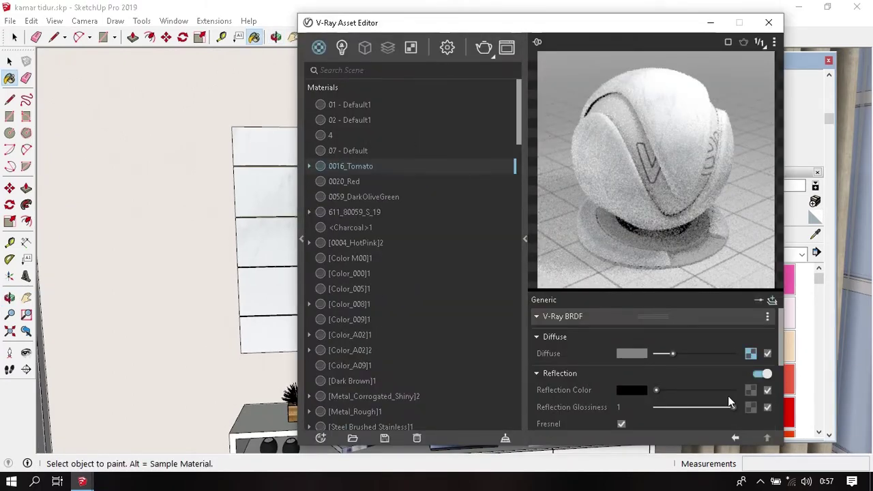
{"action": "left_click_drag", "start_coordinate": [654, 391], "coordinate": [700, 393]}
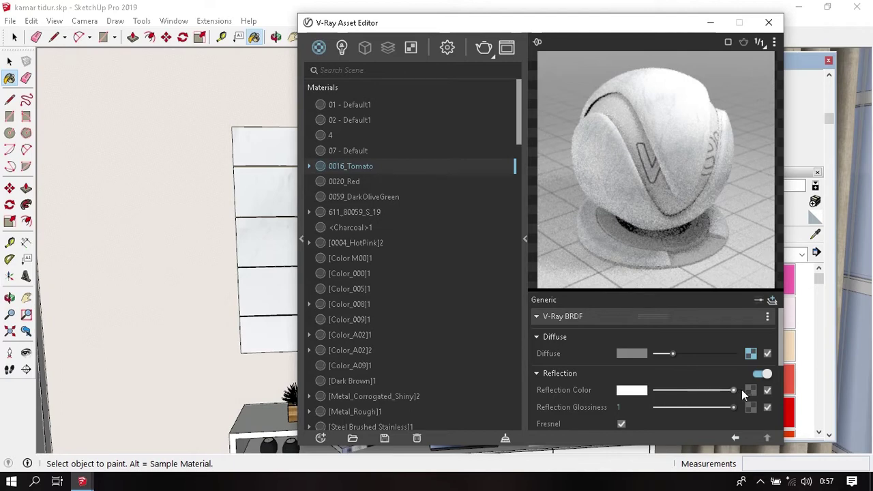
{"action": "left_click_drag", "start_coordinate": [636, 410], "coordinate": [612, 409]}
{"action": "type", "text": "0,95"}
{"action": "key", "text": "Return"}
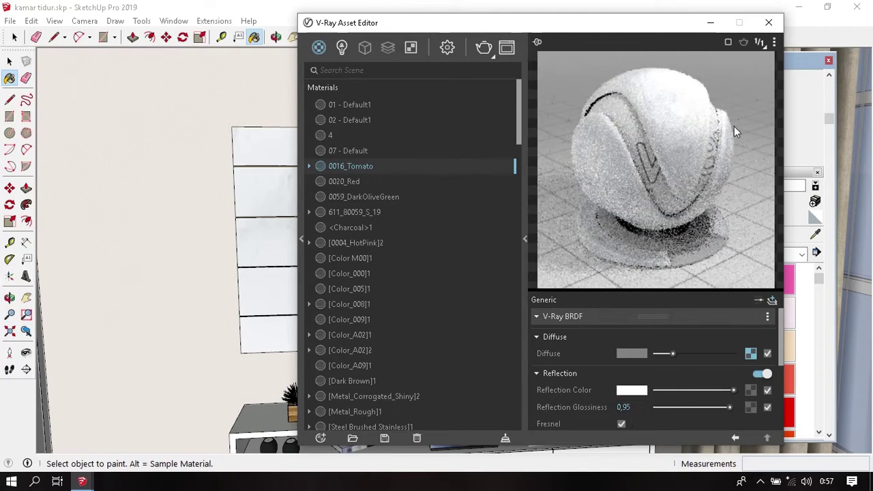
{"action": "left_click", "coordinate": [769, 23]}
Orbit over the TV cabinet, briefly reopening and closing the V-Ray material editor.
{"action": "mouse_move", "coordinate": [491, 150]}
{"action": "middle_mouse_down"}
{"action": "mouse_move", "coordinate": [487, 224]}
{"action": "mouse_move", "coordinate": [436, 389]}
{"action": "middle_mouse_up"}
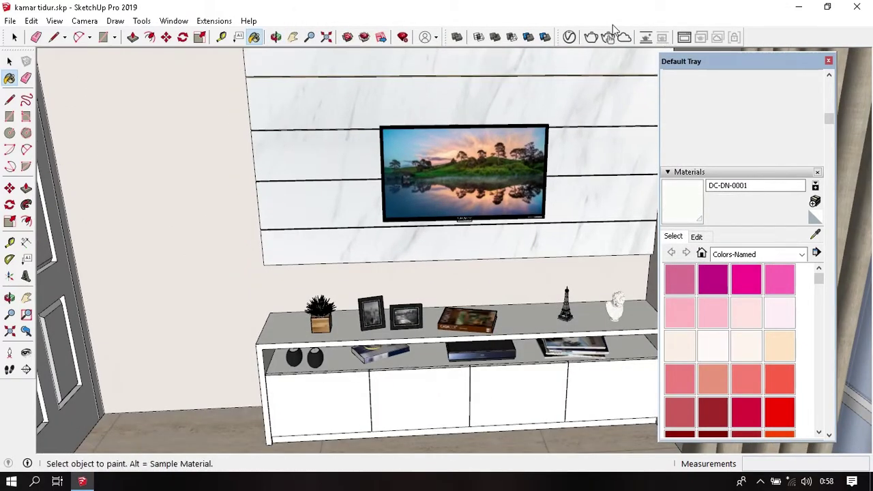
{"action": "left_click", "coordinate": [571, 37]}
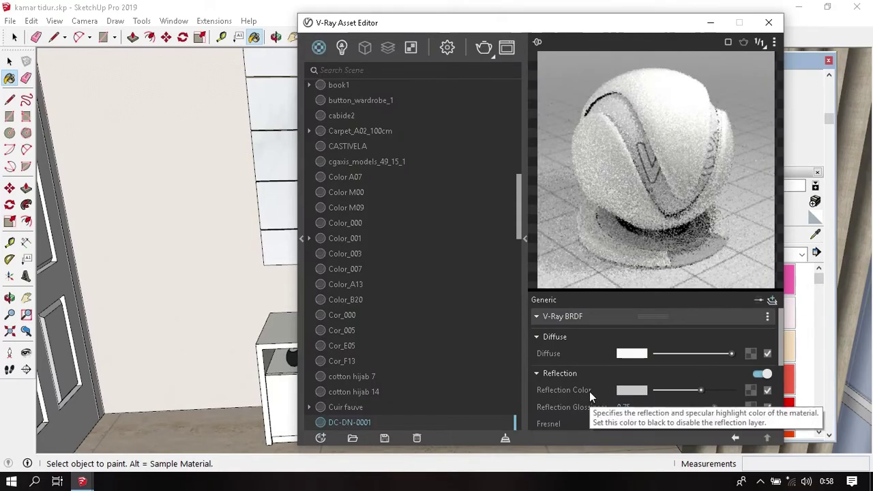
{"action": "left_click", "coordinate": [769, 23]}
{"action": "mouse_move", "coordinate": [436, 273]}
{"action": "middle_mouse_down"}
{"action": "mouse_move", "coordinate": [282, 374]}
{"action": "mouse_move", "coordinate": [322, 230]}
{"action": "mouse_move", "coordinate": [250, 326]}
{"action": "mouse_move", "coordinate": [211, 249]}
{"action": "mouse_move", "coordinate": [201, 259]}
{"action": "mouse_move", "coordinate": [347, 311]}
{"action": "middle_mouse_up"}
Sample the air conditioner's material and inspect its V-Ray reflection settings.
{"action": "key", "text": "b"}
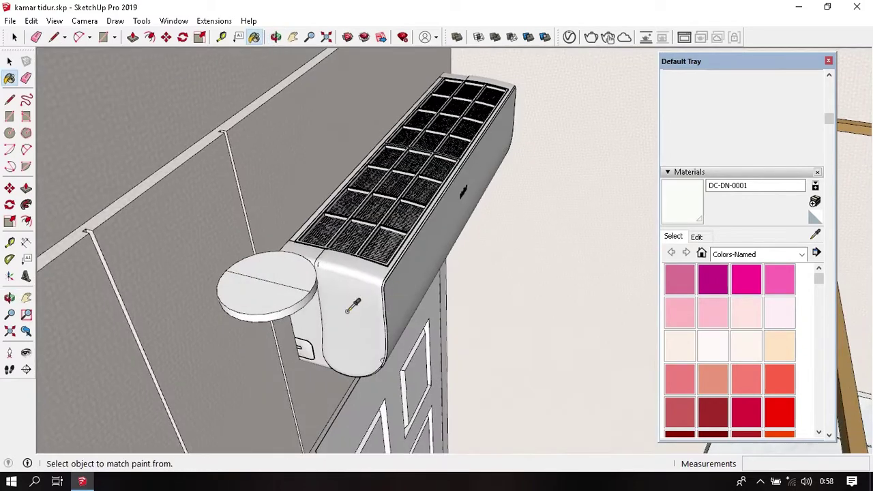
{"action": "left_click", "coordinate": [347, 311], "text": "alt"}
{"action": "left_click", "coordinate": [569, 37]}
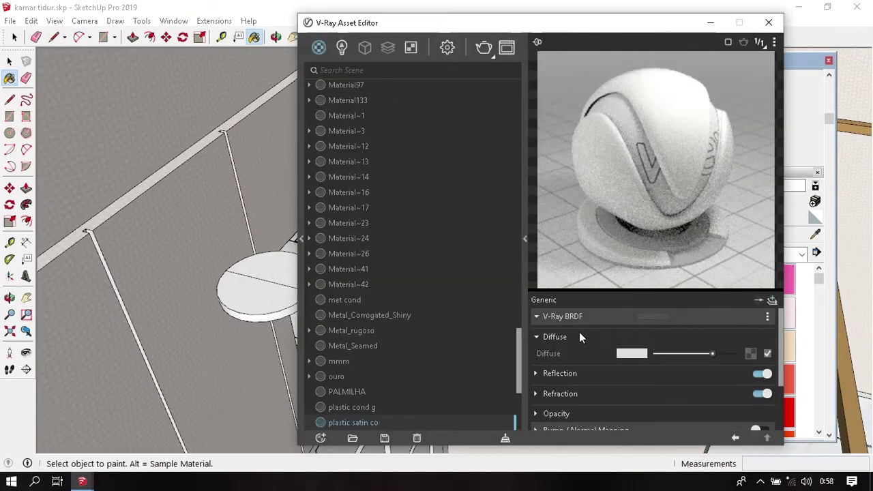
{"action": "left_click", "coordinate": [570, 372]}
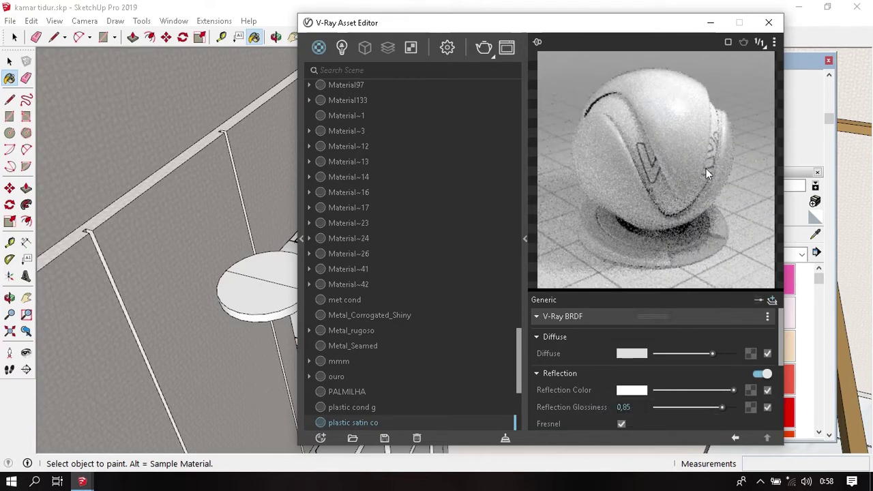
{"action": "left_click", "coordinate": [768, 25]}
{"action": "middle_click_drag", "start_coordinate": [366, 279], "coordinate": [347, 234]}
Sample [Color M00]1 and set a fully white reflection colour with 0,8 glossiness.
{"action": "left_click", "coordinate": [355, 278], "text": "alt"}
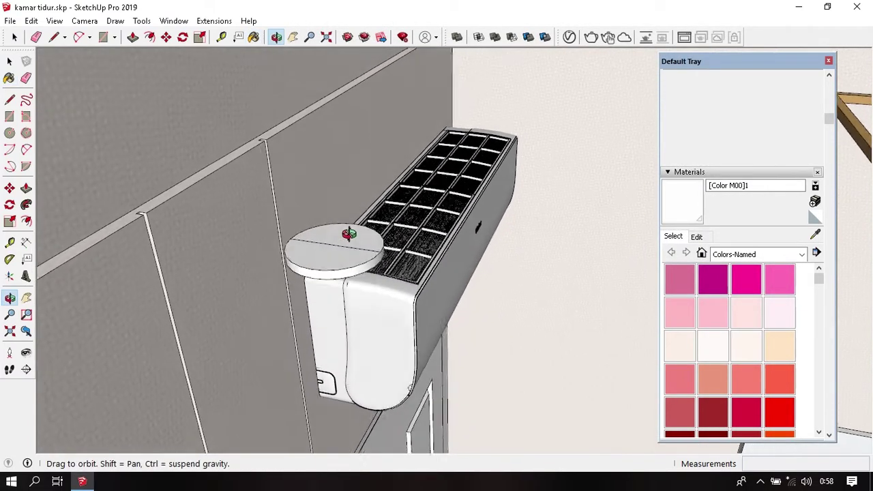
{"action": "left_click", "coordinate": [570, 38]}
{"action": "left_click", "coordinate": [590, 375]}
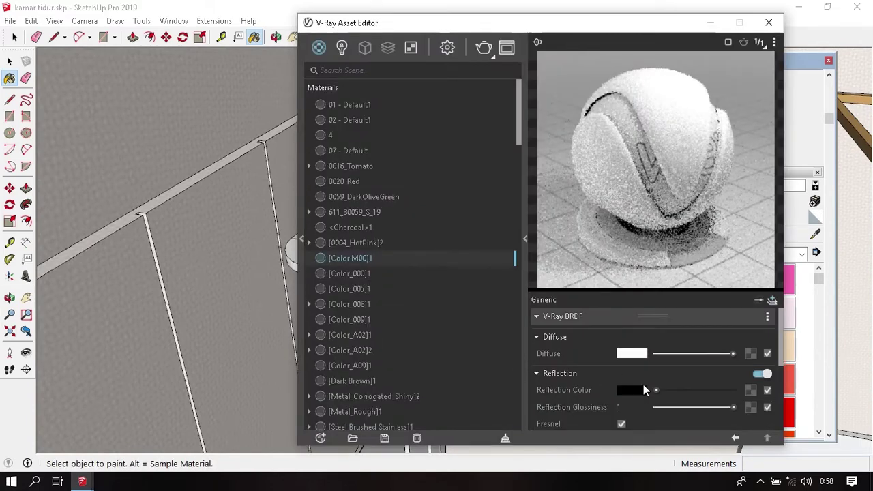
{"action": "left_click_drag", "start_coordinate": [655, 390], "coordinate": [748, 401]}
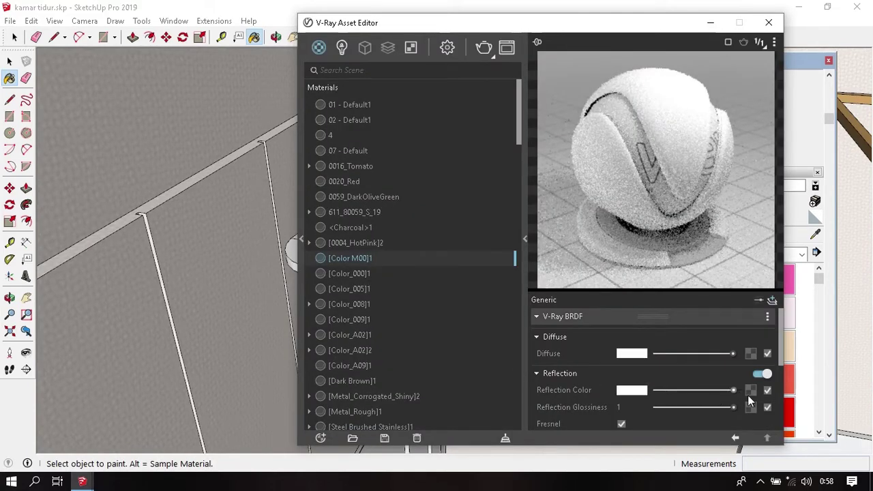
{"action": "double_click", "coordinate": [619, 407]}
{"action": "type", "text": "0,8"}
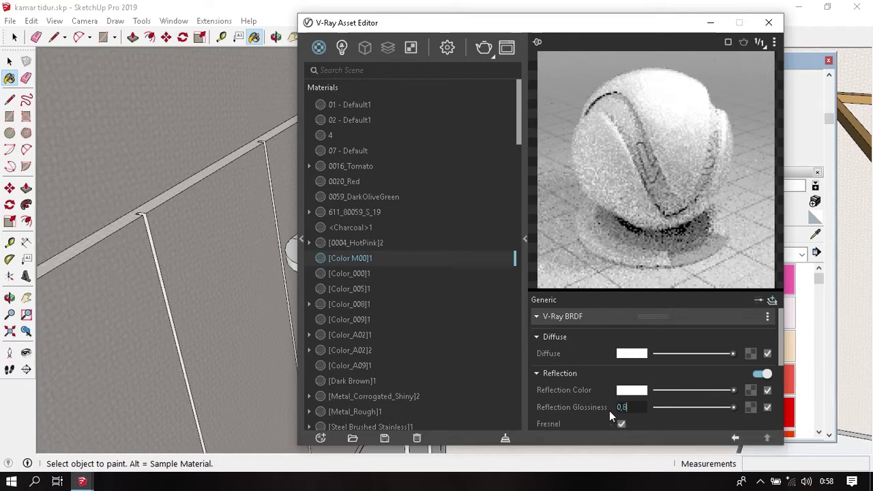
{"action": "key", "text": "Return"}
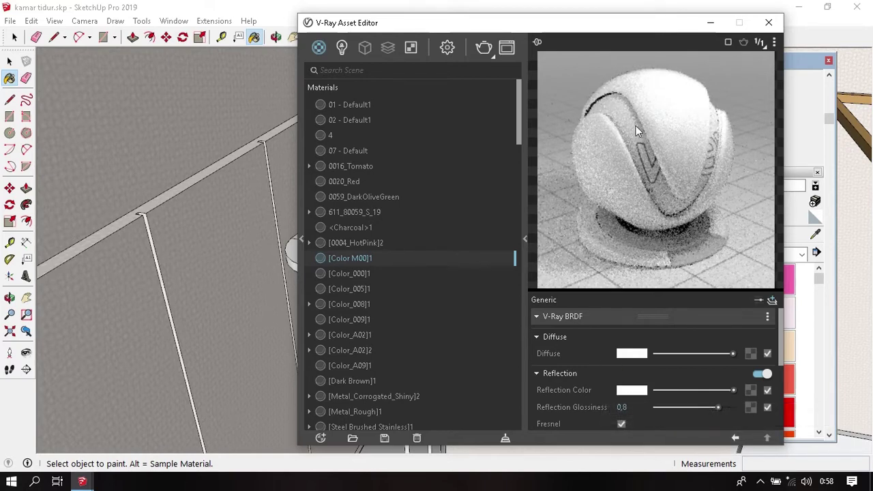
{"action": "left_click", "coordinate": [768, 23]}
{"action": "mouse_move", "coordinate": [395, 161]}
{"action": "middle_mouse_down"}
{"action": "mouse_move", "coordinate": [266, 242]}
{"action": "mouse_move", "coordinate": [347, 247]}
{"action": "mouse_move", "coordinate": [200, 280]}
{"action": "middle_mouse_up"}
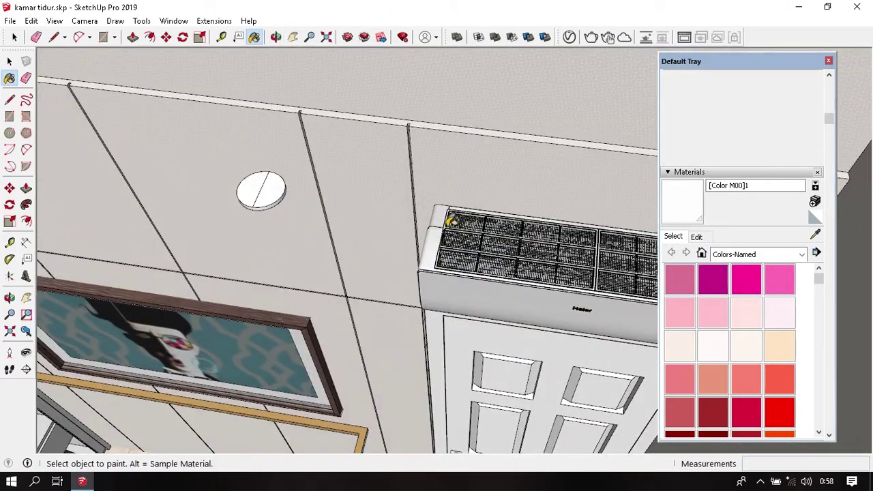
Sample the picture frame's [Color_A02]2 wood and set reflection glossiness to 0,75.
{"action": "mouse_move", "coordinate": [450, 220]}
{"action": "middle_mouse_down"}
{"action": "mouse_move", "coordinate": [468, 248]}
{"action": "mouse_move", "coordinate": [377, 272]}
{"action": "middle_mouse_up"}
{"action": "scroll", "coordinate": [377, 272], "scroll_direction": "up", "scroll_amount": 3}
{"action": "scroll", "coordinate": [433, 288], "scroll_direction": "up", "scroll_amount": 2}
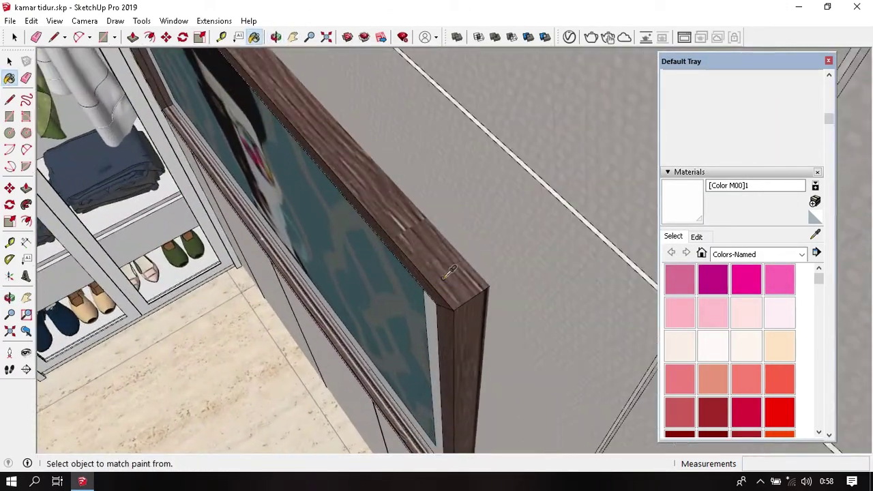
{"action": "left_click", "coordinate": [450, 273], "text": "alt"}
{"action": "left_click", "coordinate": [569, 37]}
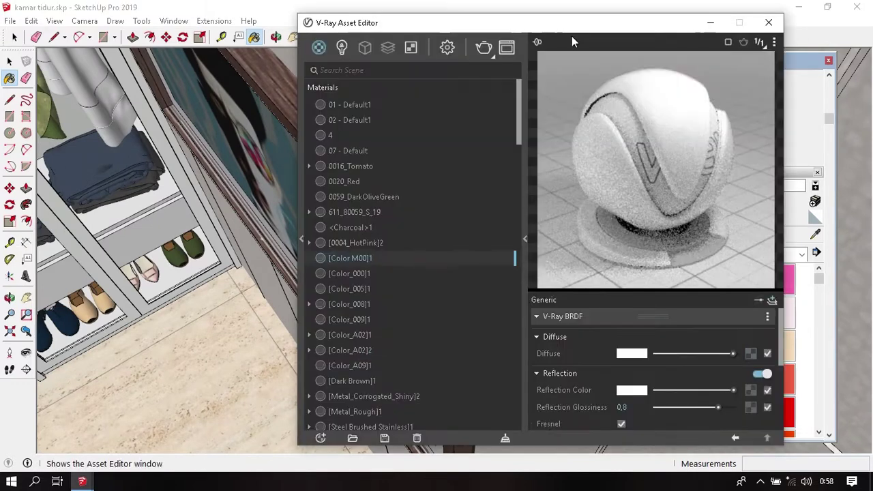
{"action": "left_click", "coordinate": [567, 375]}
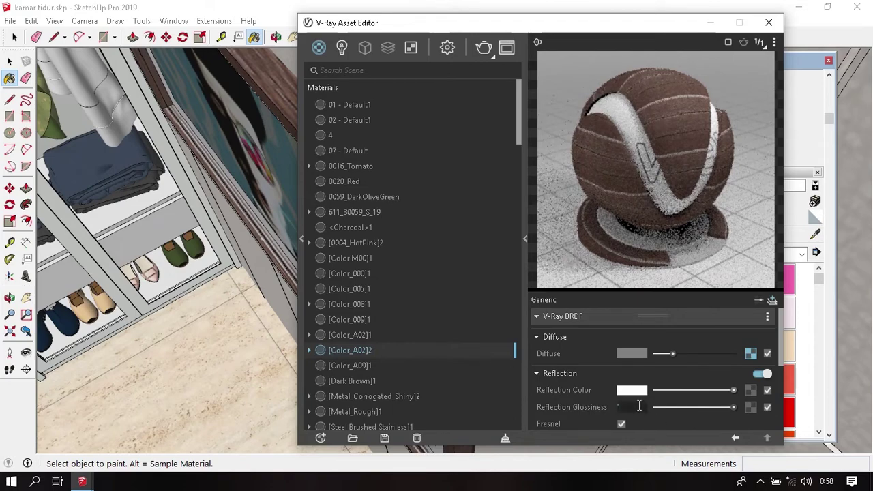
{"action": "type", "text": "0,75"}
{"action": "key", "text": "Return"}
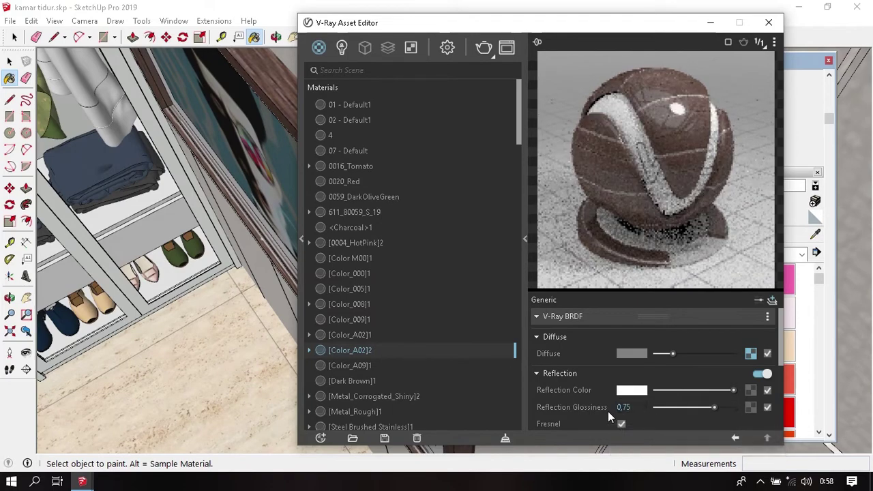
Set the frame's reflection colour to light grey RGB 200, 200, 200.
{"action": "left_click", "coordinate": [638, 390]}
{"action": "left_click", "coordinate": [453, 194]}
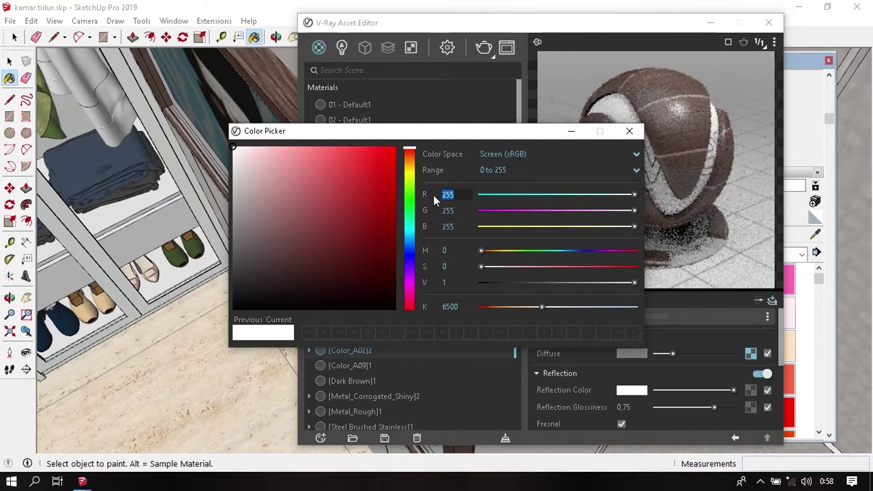
{"action": "type", "text": "200"}
{"action": "key", "text": "Tab"}
{"action": "type", "text": "200"}
{"action": "key", "text": "Tab"}
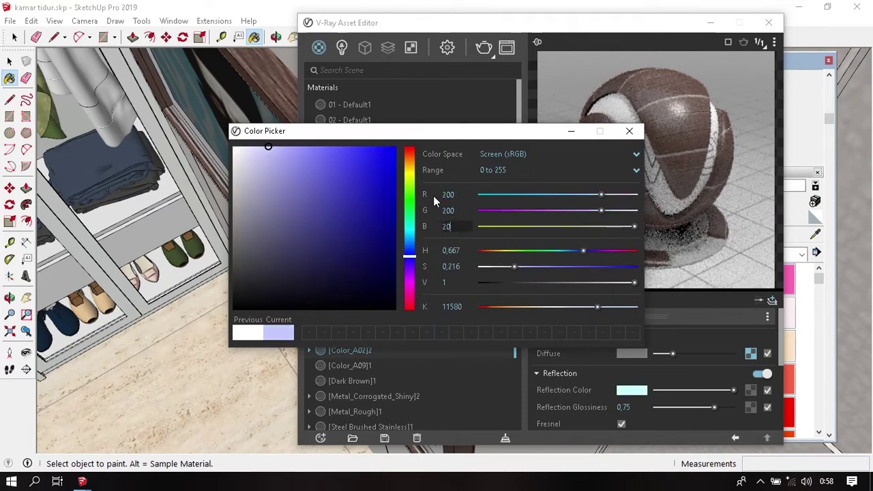
{"action": "type", "text": "200"}
{"action": "key", "text": "Tab"}
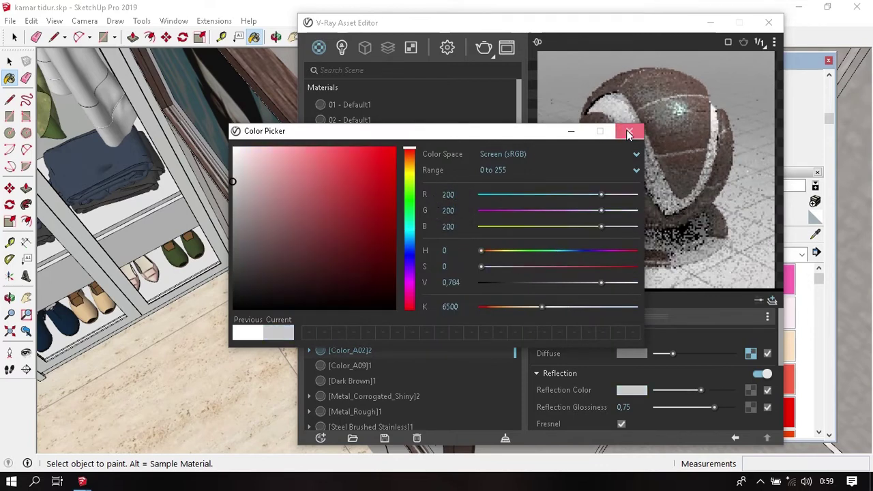
Close the colour picker and editor, then sample the picture's Translucent_Glass_Gray material.
{"action": "left_click", "coordinate": [628, 132]}
{"action": "left_click", "coordinate": [768, 23]}
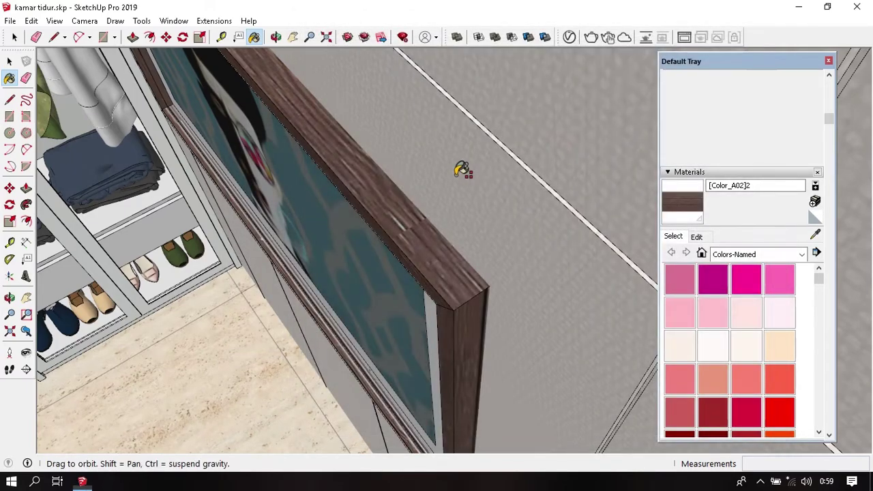
{"action": "mouse_move", "coordinate": [462, 169]}
{"action": "middle_mouse_down"}
{"action": "mouse_move", "coordinate": [522, 94]}
{"action": "mouse_move", "coordinate": [450, 186]}
{"action": "mouse_move", "coordinate": [522, 89]}
{"action": "mouse_move", "coordinate": [496, 195]}
{"action": "mouse_move", "coordinate": [511, 232]}
{"action": "mouse_move", "coordinate": [522, 214]}
{"action": "mouse_move", "coordinate": [503, 225]}
{"action": "middle_mouse_up"}
{"action": "left_click", "coordinate": [440, 206], "text": "alt"}
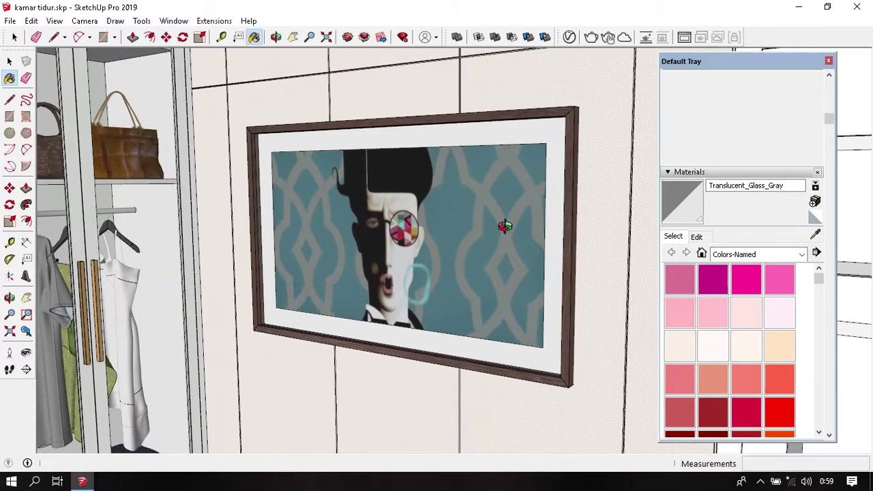
Give Translucent_Glass_Gray a white reflection colour and near-white refraction colour.
{"action": "left_click", "coordinate": [569, 37]}
{"action": "left_click", "coordinate": [577, 372]}
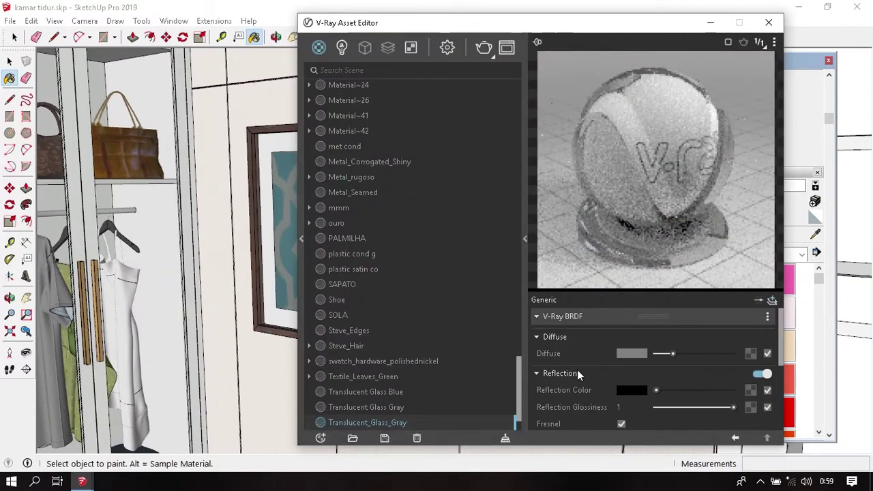
{"action": "left_click_drag", "start_coordinate": [707, 392], "coordinate": [743, 392]}
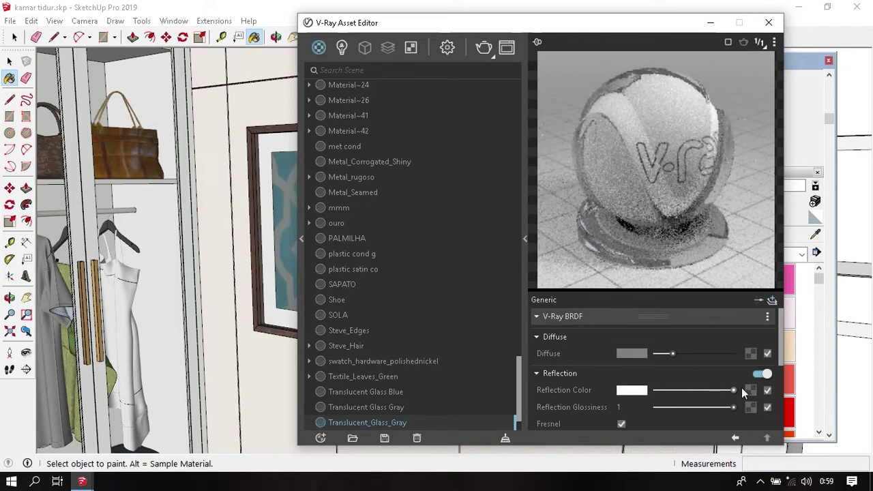
{"action": "left_click", "coordinate": [594, 373]}
{"action": "left_click", "coordinate": [576, 393]}
{"action": "left_click_drag", "start_coordinate": [679, 410], "coordinate": [724, 413]}
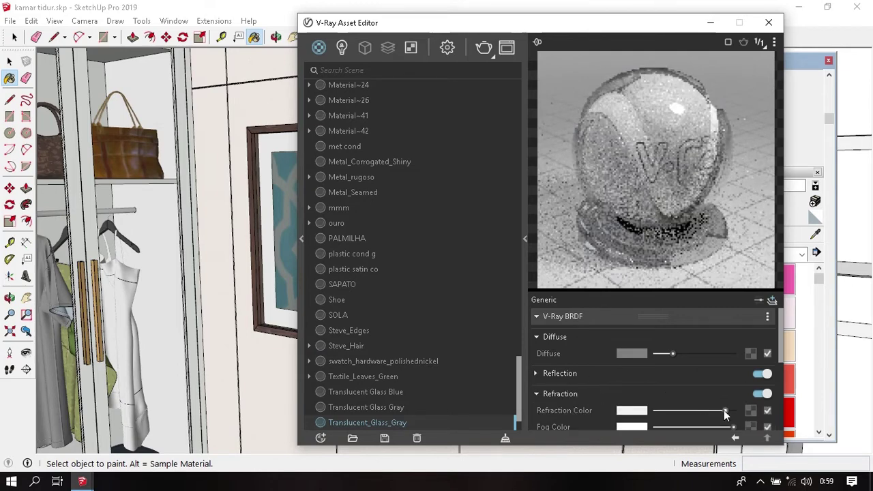
{"action": "left_click", "coordinate": [604, 395]}
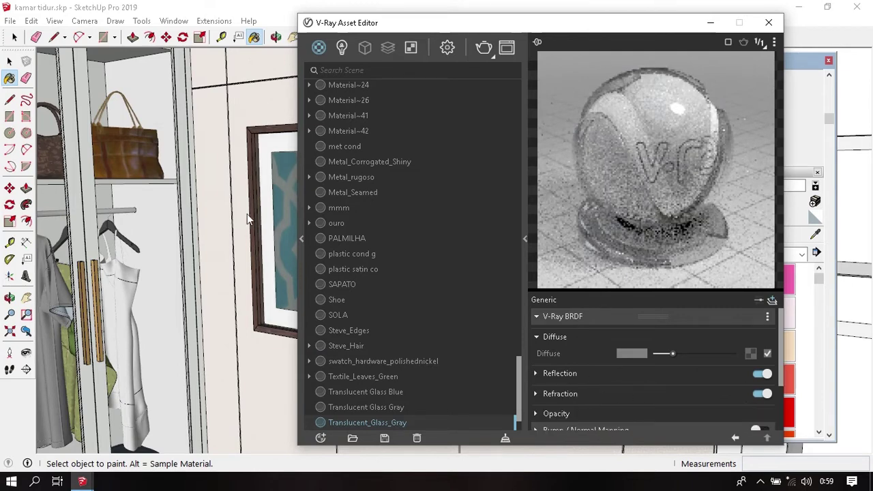
Close the material editor and orbit to the window wall.
{"action": "mouse_move", "coordinate": [247, 219]}
{"action": "middle_mouse_down"}
{"action": "mouse_move", "coordinate": [259, 211]}
{"action": "mouse_move", "coordinate": [216, 196]}
{"action": "mouse_move", "coordinate": [203, 232]}
{"action": "mouse_move", "coordinate": [223, 195]}
{"action": "middle_mouse_up"}
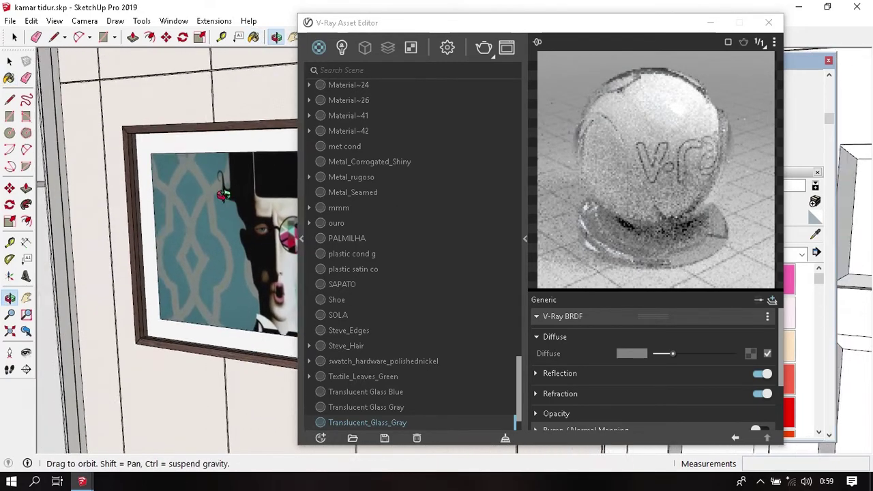
{"action": "left_click", "coordinate": [769, 22]}
{"action": "mouse_move", "coordinate": [452, 132]}
{"action": "middle_mouse_down", "text": "shift"}
{"action": "mouse_move", "coordinate": [418, 279]}
{"action": "mouse_move", "coordinate": [488, 200]}
{"action": "mouse_move", "coordinate": [425, 220]}
{"action": "mouse_move", "coordinate": [532, 202]}
{"action": "mouse_move", "coordinate": [302, 272]}
{"action": "middle_mouse_up", "text": "shift"}
{"action": "key", "text": "b"}
{"action": "mouse_move", "coordinate": [444, 185]}
{"action": "middle_mouse_down"}
{"action": "mouse_move", "coordinate": [327, 292]}
{"action": "mouse_move", "coordinate": [553, 117]}
{"action": "mouse_move", "coordinate": [482, 206]}
{"action": "mouse_move", "coordinate": [529, 171]}
{"action": "middle_mouse_up"}
Sample the window's Translucent Glass Blue and set reflection and refraction colours to white.
{"action": "scroll", "coordinate": [491, 178], "scroll_direction": "up", "scroll_amount": 2}
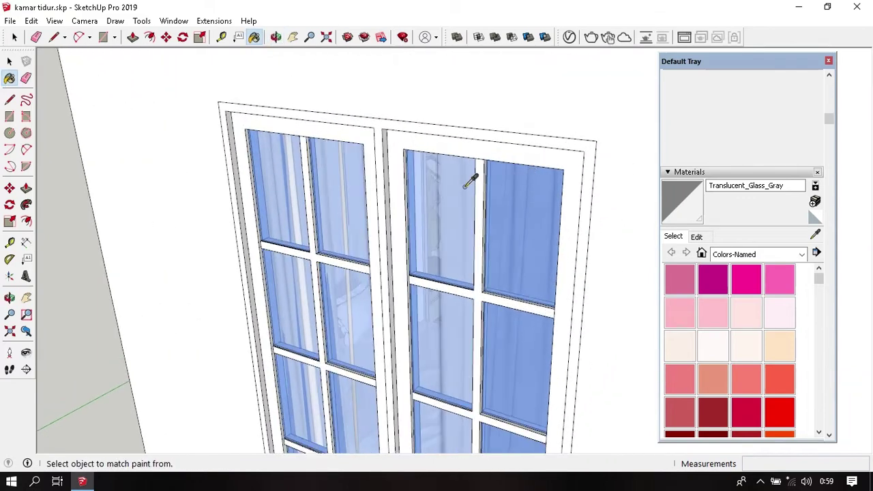
{"action": "left_click", "coordinate": [460, 184], "text": "alt"}
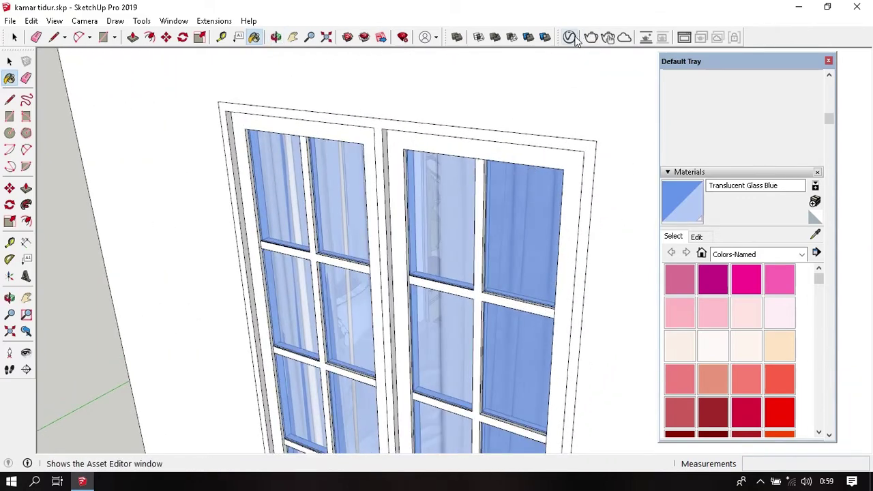
{"action": "left_click", "coordinate": [574, 36]}
{"action": "left_click", "coordinate": [567, 372]}
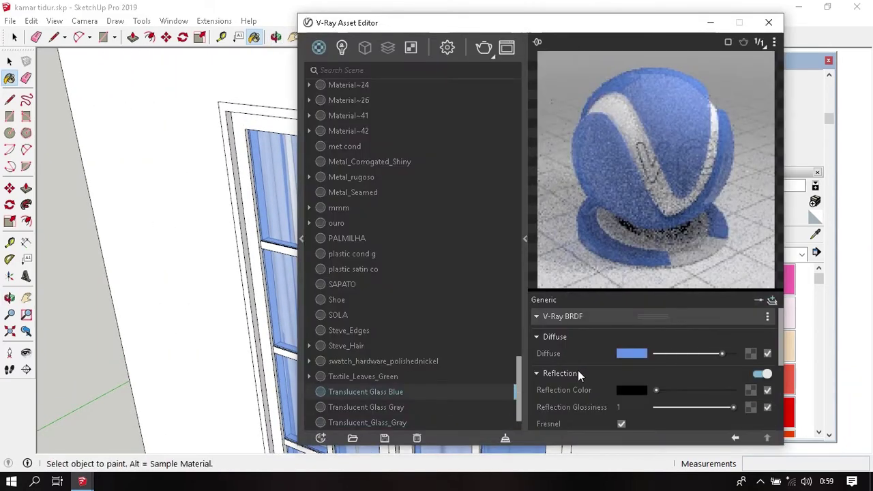
{"action": "left_click_drag", "start_coordinate": [656, 390], "coordinate": [750, 386]}
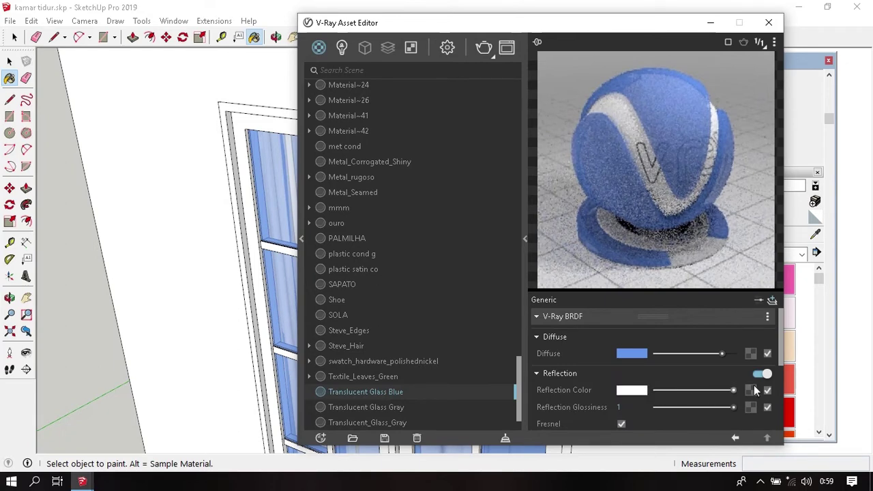
{"action": "left_click", "coordinate": [575, 372]}
{"action": "left_click", "coordinate": [573, 394]}
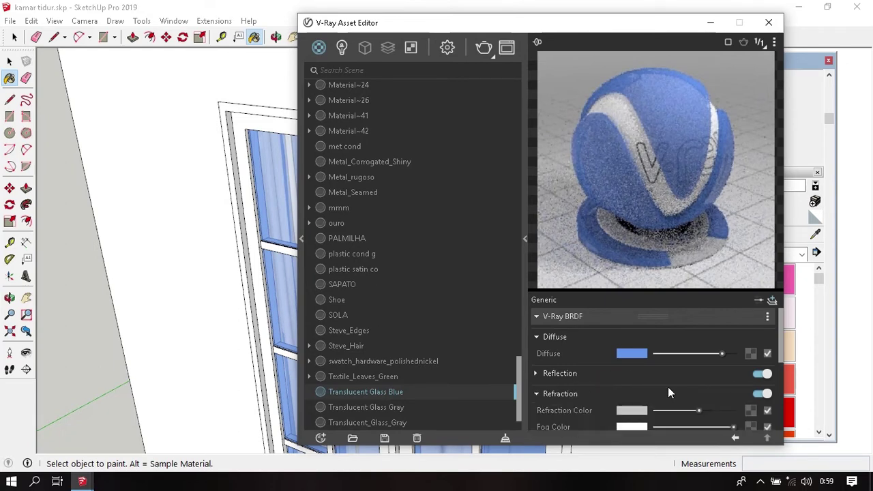
{"action": "left_click_drag", "start_coordinate": [687, 409], "coordinate": [748, 414]}
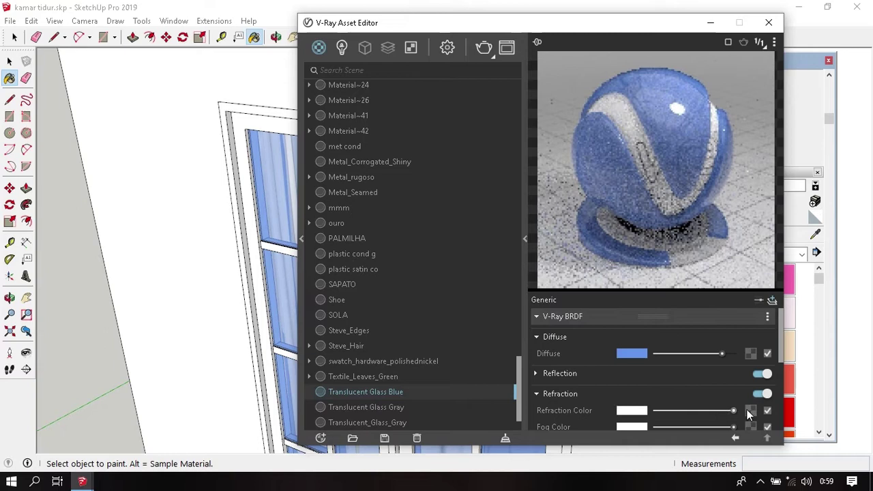
{"action": "left_click", "coordinate": [567, 394]}
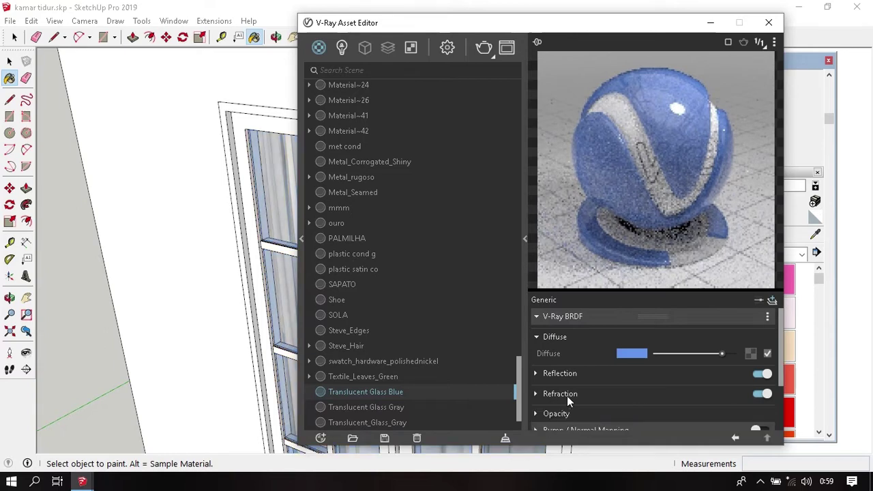
Close the material editor, sample the door's white Color M00 material, and orbit to the window wall.
{"action": "left_click", "coordinate": [768, 25]}
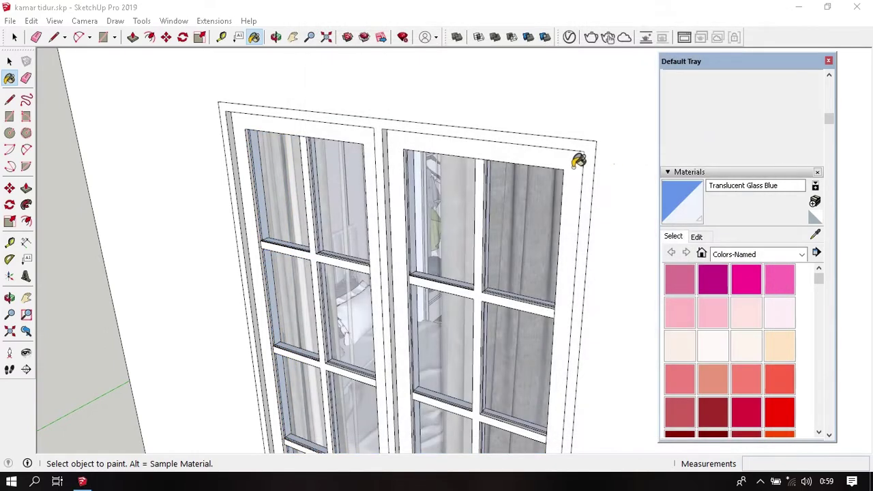
{"action": "left_click", "coordinate": [573, 168], "text": "alt"}
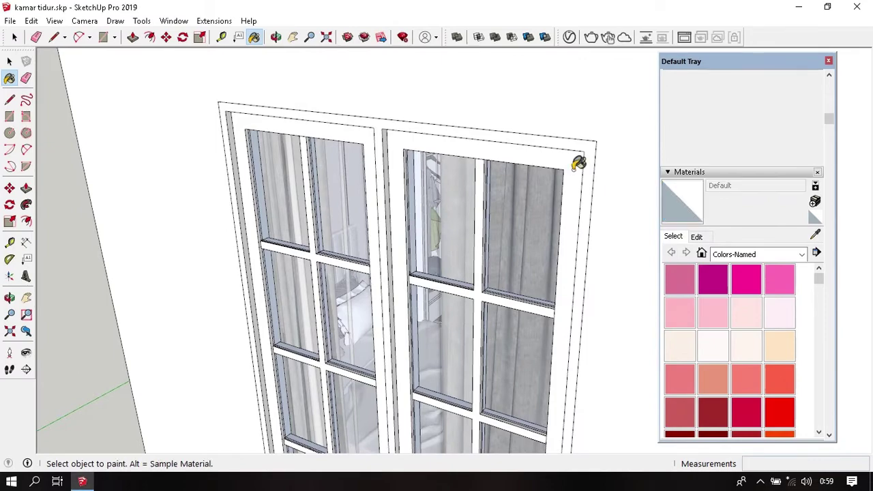
{"action": "middle_click_drag", "start_coordinate": [577, 163], "coordinate": [452, 296]}
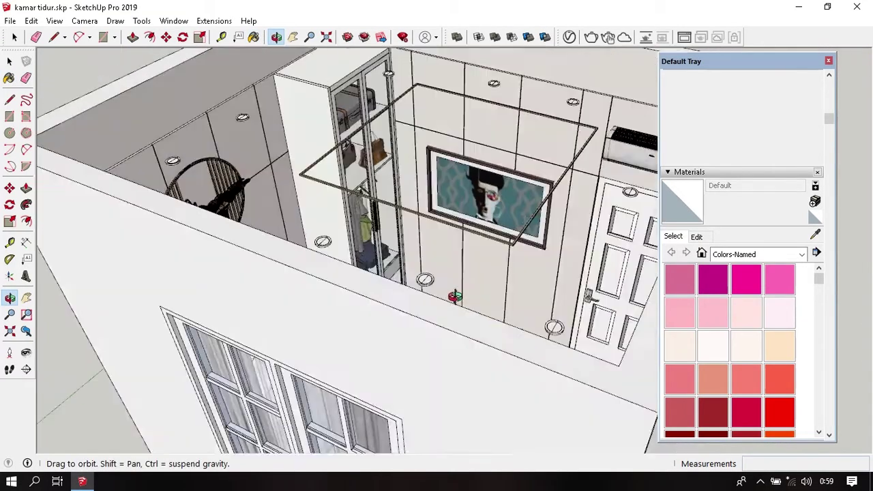
{"action": "middle_click_drag", "start_coordinate": [398, 273], "coordinate": [530, 201]}
{"action": "left_click", "coordinate": [587, 195], "text": "alt"}
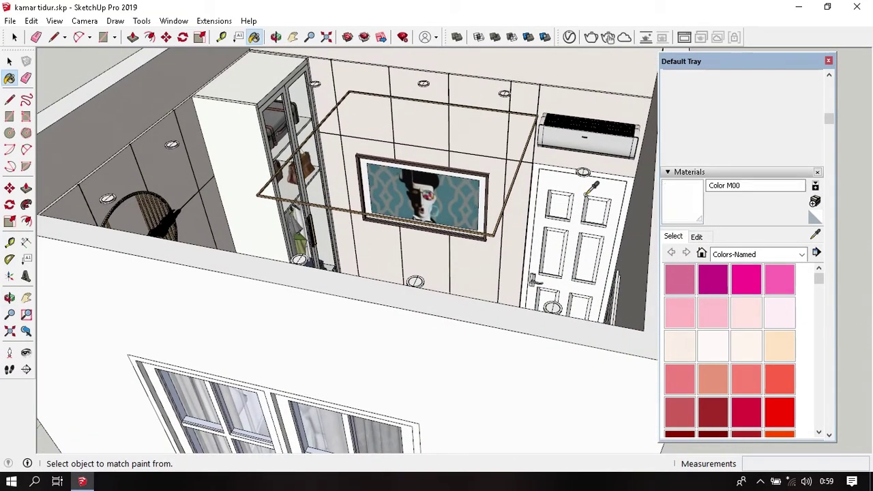
{"action": "mouse_move", "coordinate": [590, 187]}
{"action": "middle_mouse_down"}
{"action": "mouse_move", "coordinate": [504, 249]}
{"action": "mouse_move", "coordinate": [549, 171]}
{"action": "middle_mouse_up"}
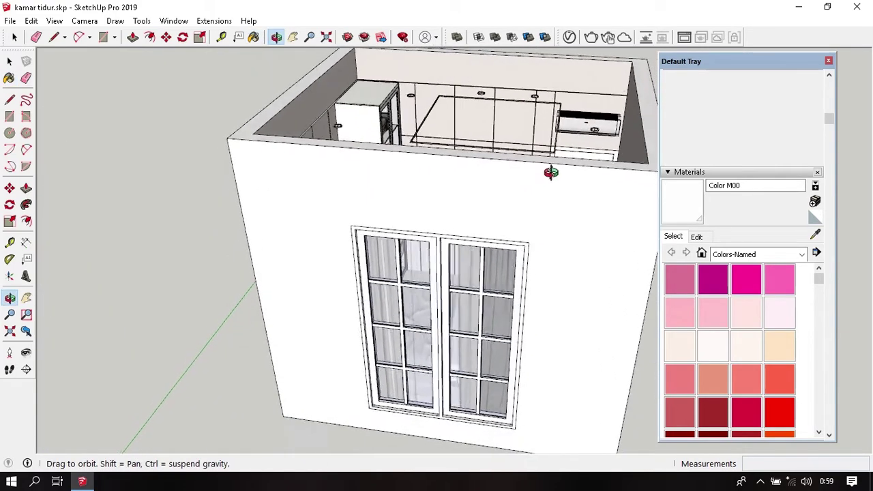
{"action": "scroll", "coordinate": [525, 238], "scroll_direction": "up", "scroll_amount": 3}
{"action": "key", "text": "space"}
{"action": "scroll", "coordinate": [539, 240], "scroll_direction": "up", "scroll_amount": 2}
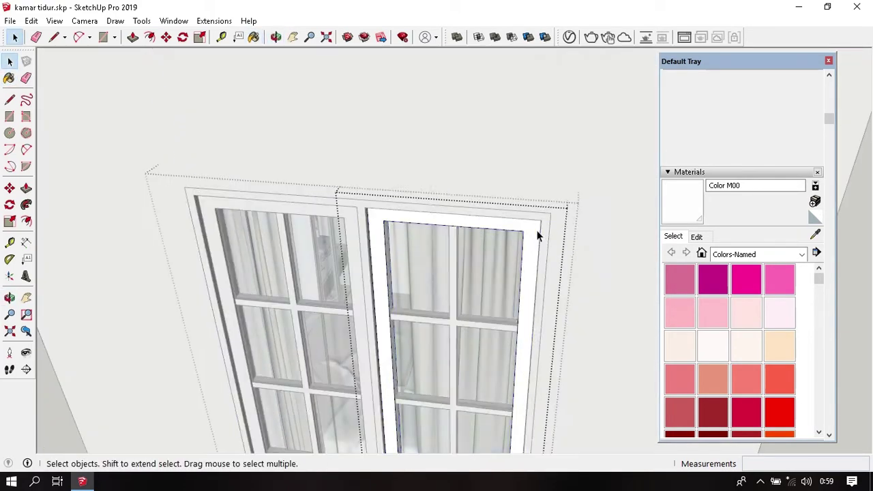
Paint the right window frame group white.
{"action": "double_click", "coordinate": [537, 235]}
{"action": "scroll", "coordinate": [537, 234], "scroll_direction": "up", "scroll_amount": 2}
{"action": "key", "text": "b"}
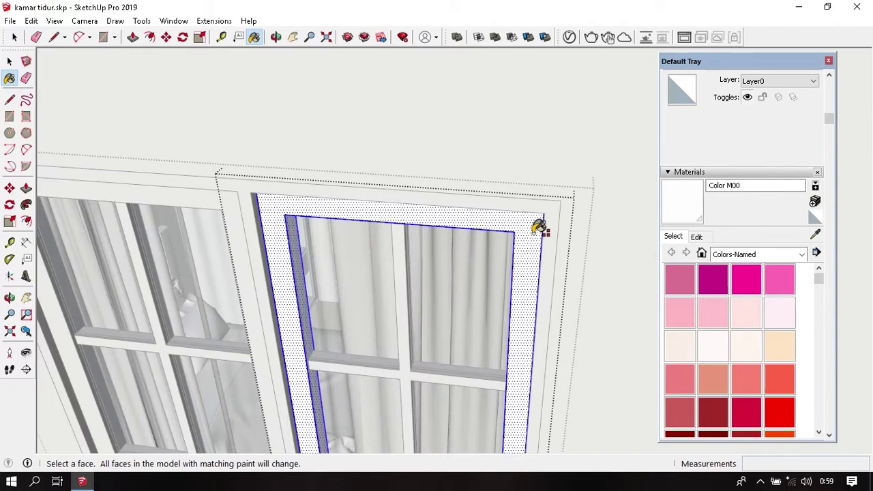
{"action": "left_click", "coordinate": [538, 227]}
{"action": "key", "text": "space"}
{"action": "left_click", "coordinate": [552, 227]}
{"action": "double_click", "coordinate": [552, 227]}
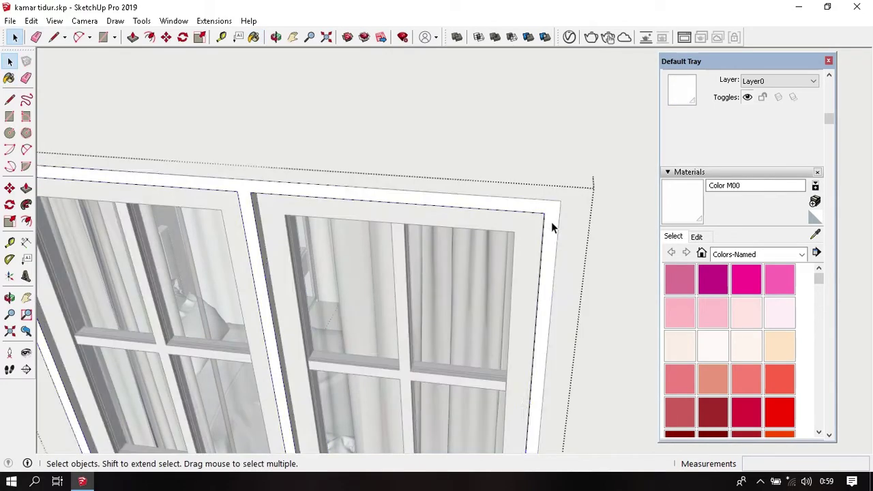
{"action": "key", "text": "b"}
{"action": "left_click", "coordinate": [555, 218]}
{"action": "key", "text": "space"}
{"action": "left_click", "coordinate": [523, 229]}
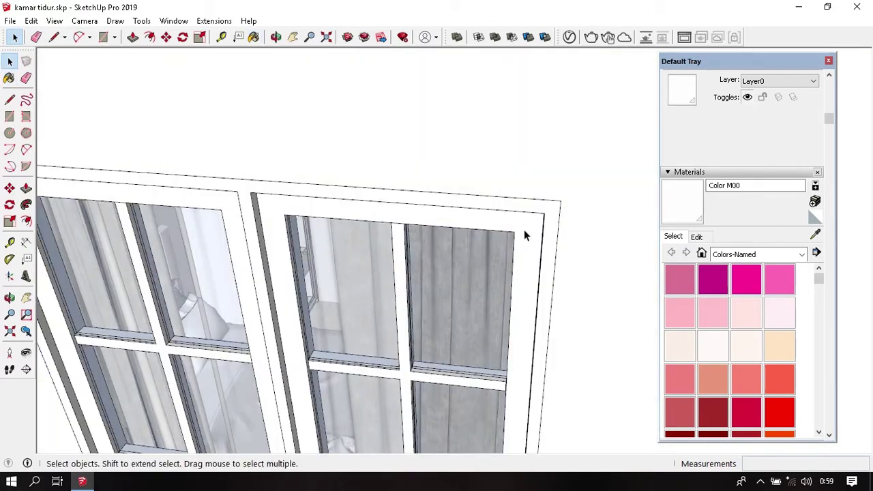
Paint the left window frame group white.
{"action": "middle_click_drag", "start_coordinate": [454, 191], "coordinate": [390, 159]}
{"action": "scroll", "coordinate": [389, 159], "scroll_direction": "up", "scroll_amount": 2}
{"action": "double_click", "coordinate": [390, 157]}
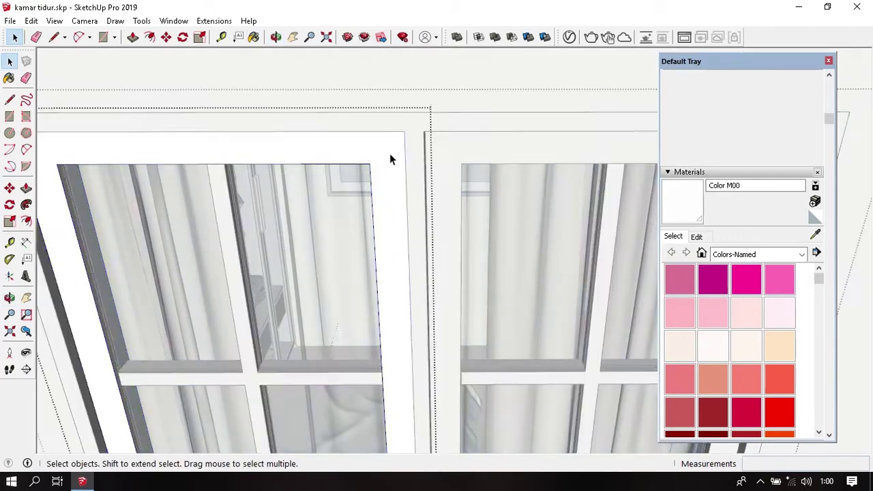
{"action": "key", "text": "b"}
{"action": "left_click", "coordinate": [389, 156]}
{"action": "scroll", "coordinate": [388, 156], "scroll_direction": "down", "scroll_amount": 2}
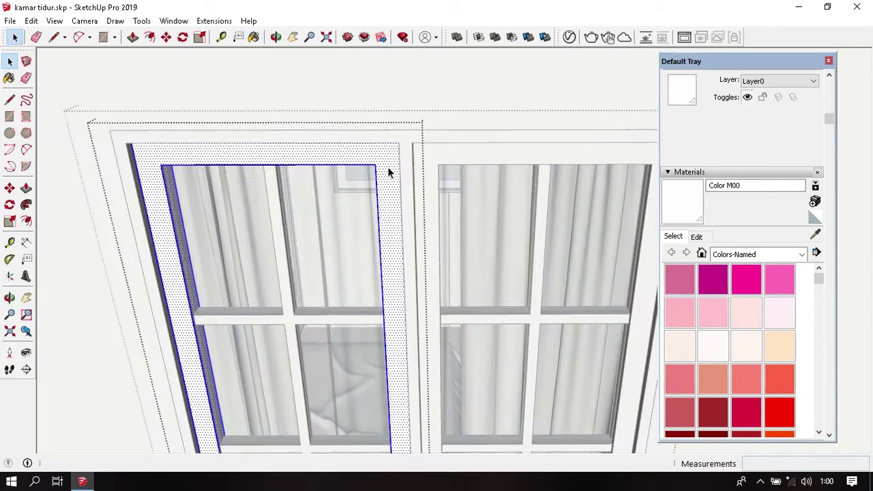
{"action": "key", "text": "space"}
{"action": "scroll", "coordinate": [421, 213], "scroll_direction": "down", "scroll_amount": 2}
{"action": "scroll", "coordinate": [435, 223], "scroll_direction": "down", "scroll_amount": 2}
{"action": "key", "text": "b"}
{"action": "scroll", "coordinate": [430, 189], "scroll_direction": "up", "scroll_amount": 2}
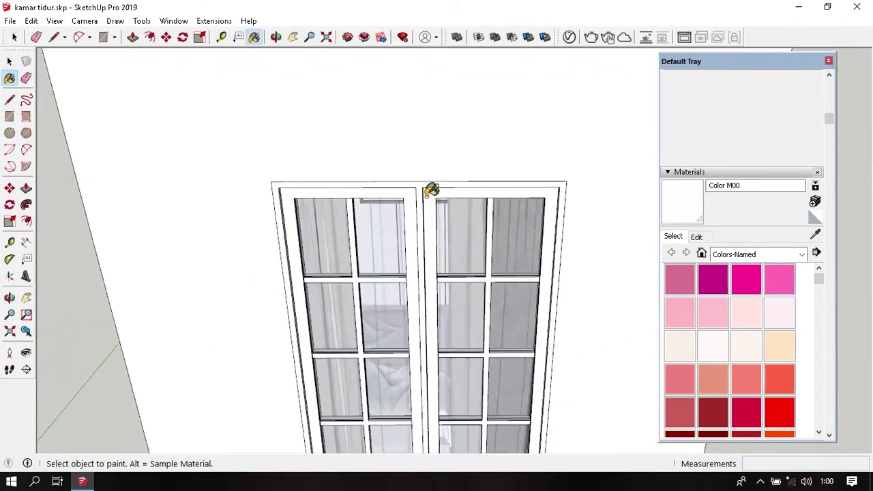
{"action": "scroll", "coordinate": [412, 221], "scroll_direction": "up", "scroll_amount": 2}
Sample the window glass and then the white Color M00 frame material.
{"action": "left_click", "coordinate": [375, 245], "text": "alt"}
{"action": "mouse_move", "coordinate": [380, 242]}
{"action": "middle_mouse_down"}
{"action": "mouse_move", "coordinate": [419, 171]}
{"action": "mouse_move", "coordinate": [481, 130]}
{"action": "mouse_move", "coordinate": [399, 268]}
{"action": "middle_mouse_up"}
{"action": "left_click", "coordinate": [482, 130], "text": "alt"}
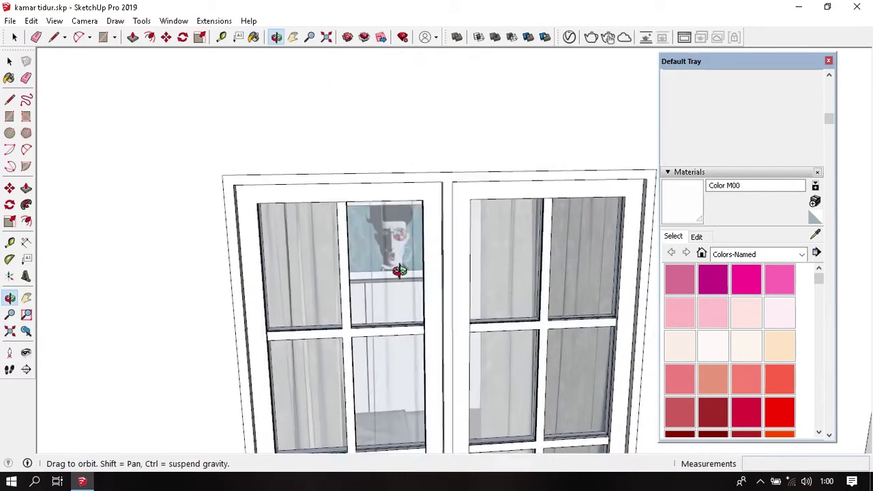
{"action": "scroll", "coordinate": [432, 233], "scroll_direction": "down", "scroll_amount": 3}
Orbit overhead and sample the ceiling fixture's 0020_Red material.
{"action": "mouse_move", "coordinate": [483, 250]}
{"action": "middle_mouse_down"}
{"action": "mouse_move", "coordinate": [436, 321]}
{"action": "mouse_move", "coordinate": [382, 259]}
{"action": "mouse_move", "coordinate": [464, 198]}
{"action": "mouse_move", "coordinate": [339, 186]}
{"action": "middle_mouse_up"}
{"action": "scroll", "coordinate": [464, 198], "scroll_direction": "up", "scroll_amount": 3}
{"action": "scroll", "coordinate": [400, 195], "scroll_direction": "up", "scroll_amount": 2}
{"action": "scroll", "coordinate": [339, 186], "scroll_direction": "up", "scroll_amount": 4}
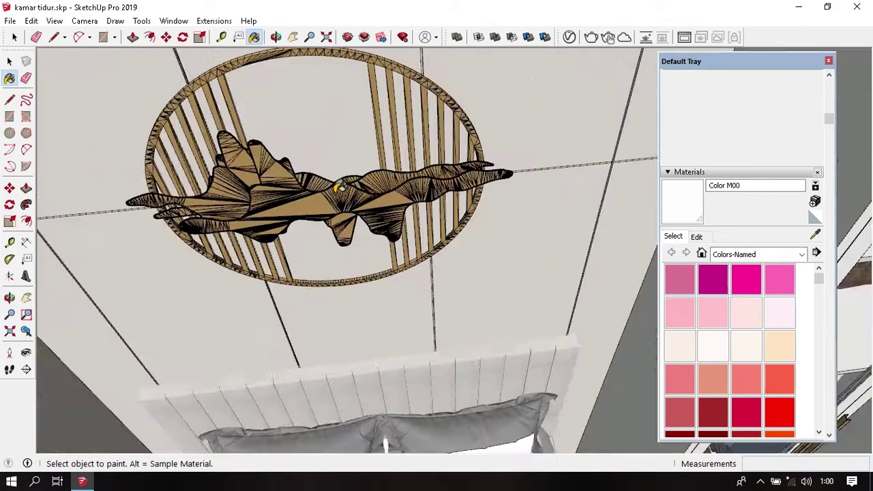
{"action": "scroll", "coordinate": [321, 198], "scroll_direction": "up", "scroll_amount": 2}
{"action": "left_click", "coordinate": [317, 201], "text": "alt"}
{"action": "scroll", "coordinate": [404, 204], "scroll_direction": "down", "scroll_amount": 3}
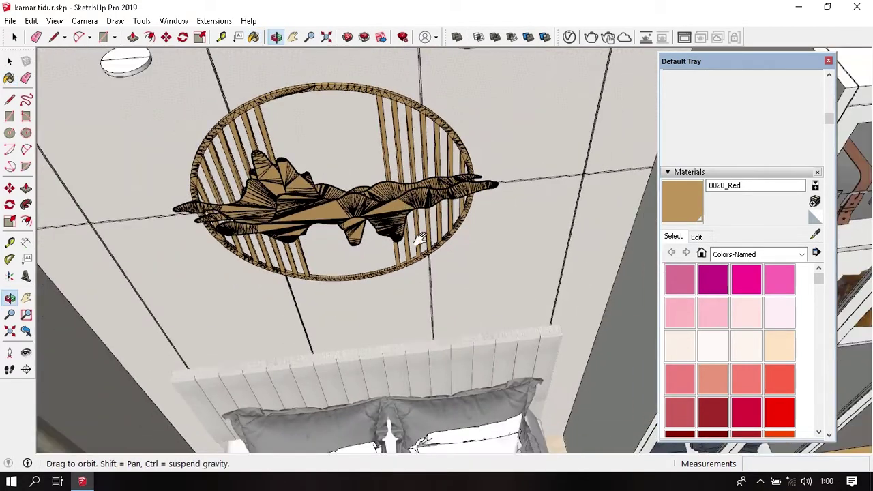
{"action": "middle_click_drag", "start_coordinate": [404, 204], "coordinate": [410, 208]}
{"action": "scroll", "coordinate": [409, 208], "scroll_direction": "down", "scroll_amount": 2}
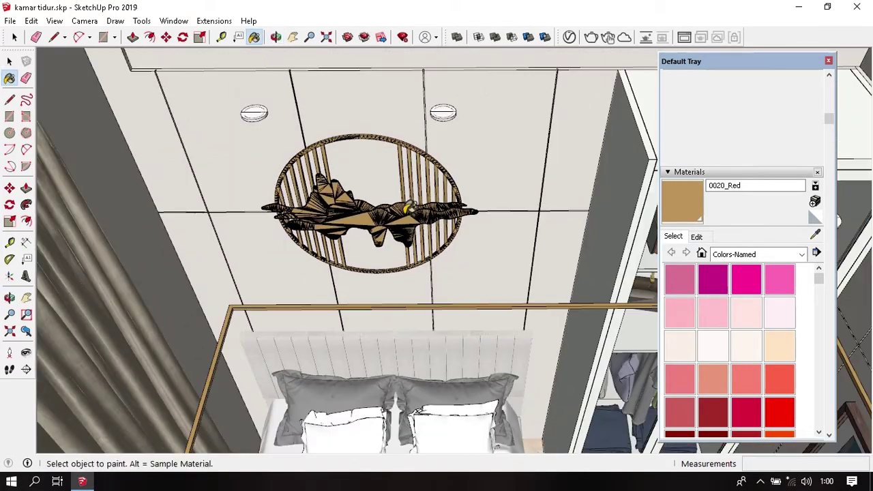
Open the V-Ray Asset Editor and drag 0020_Red's colour brightness down to near-black.
{"action": "left_click", "coordinate": [572, 40]}
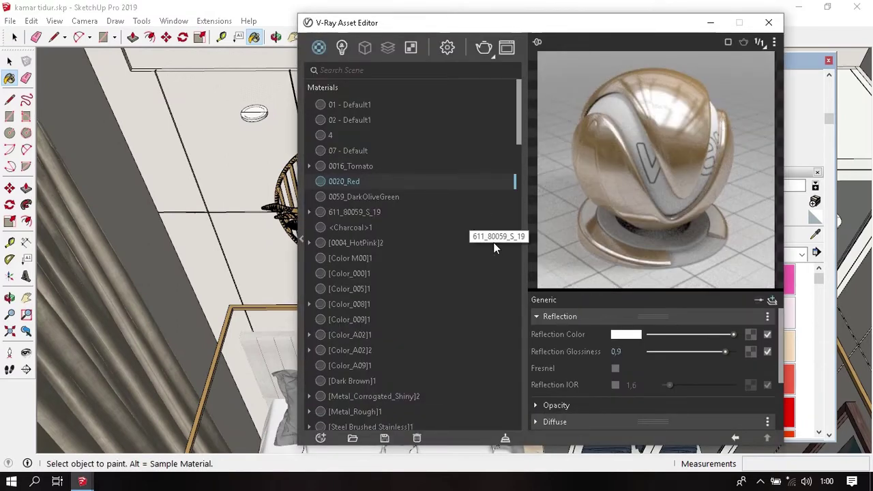
{"action": "mouse_move", "coordinate": [564, 25]}
{"action": "left_mouse_down"}
{"action": "mouse_move", "coordinate": [355, 85]}
{"action": "mouse_move", "coordinate": [360, 34]}
{"action": "mouse_move", "coordinate": [377, 29]}
{"action": "left_mouse_up"}
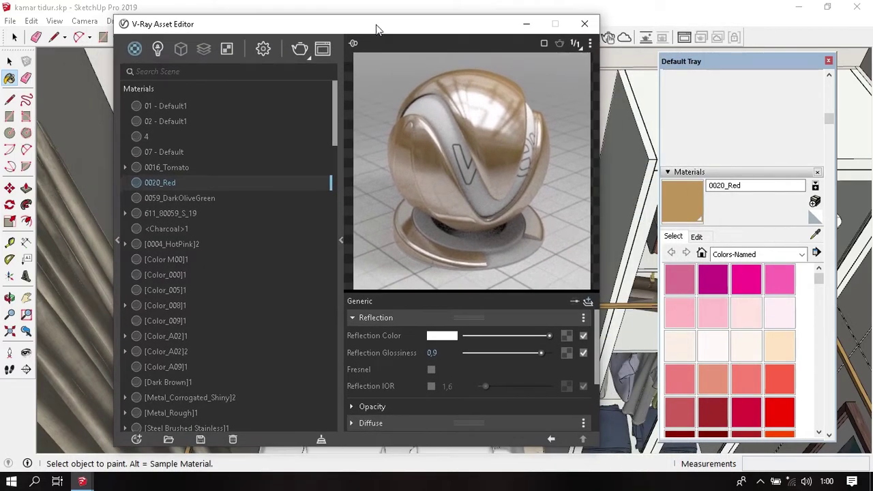
{"action": "left_click", "coordinate": [697, 236]}
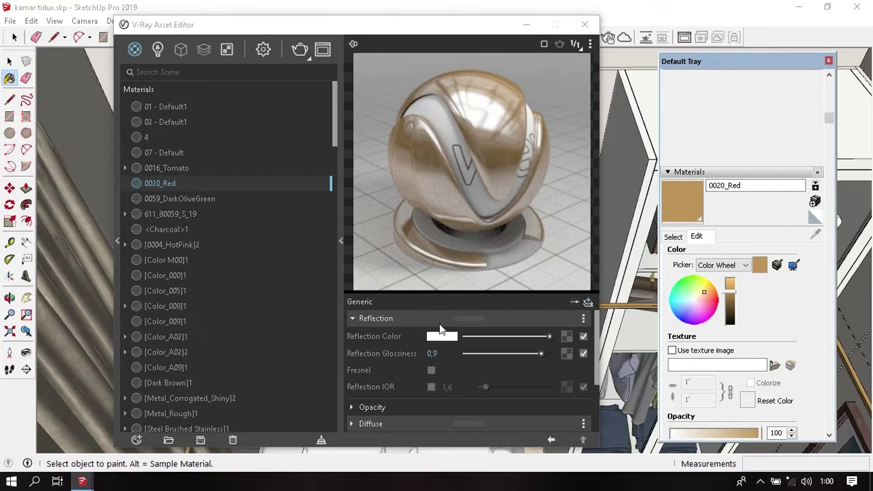
{"action": "left_click", "coordinate": [732, 325]}
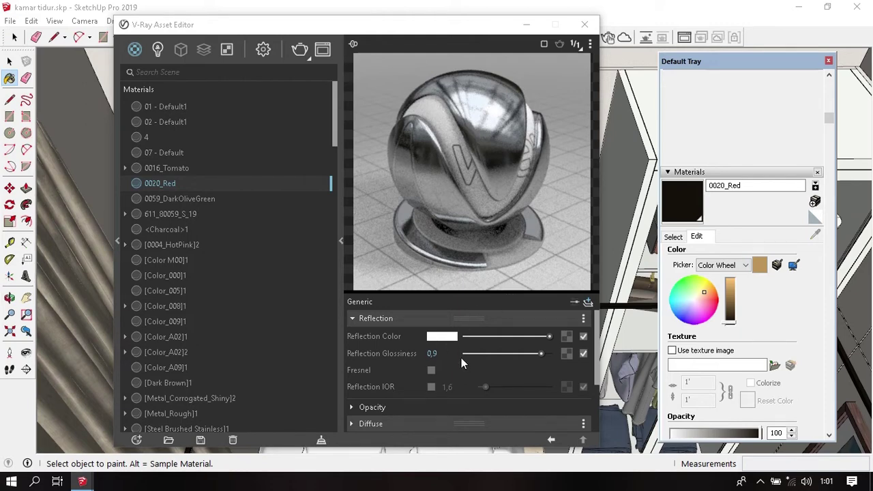
Set 0020_Red's reflection glossiness to 0,95 and enable Reflection IOR at 20.
{"action": "left_click", "coordinate": [549, 336]}
{"action": "type", "text": "5"}
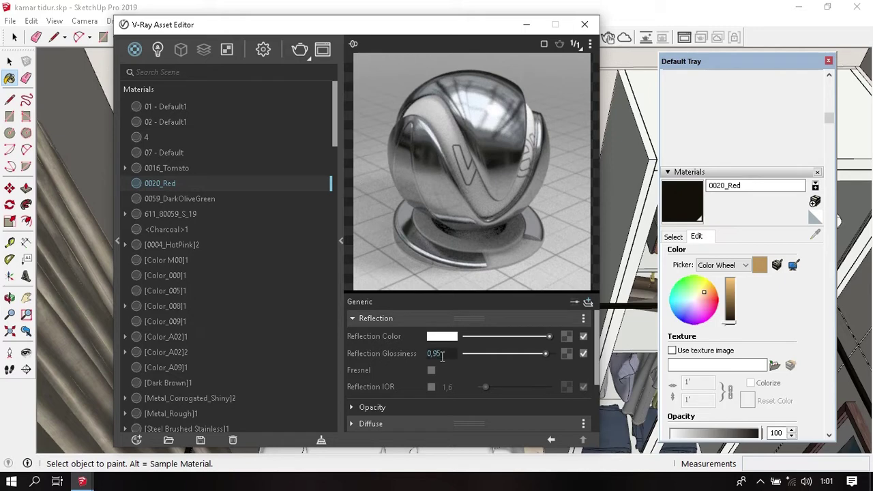
{"action": "key", "text": "Return"}
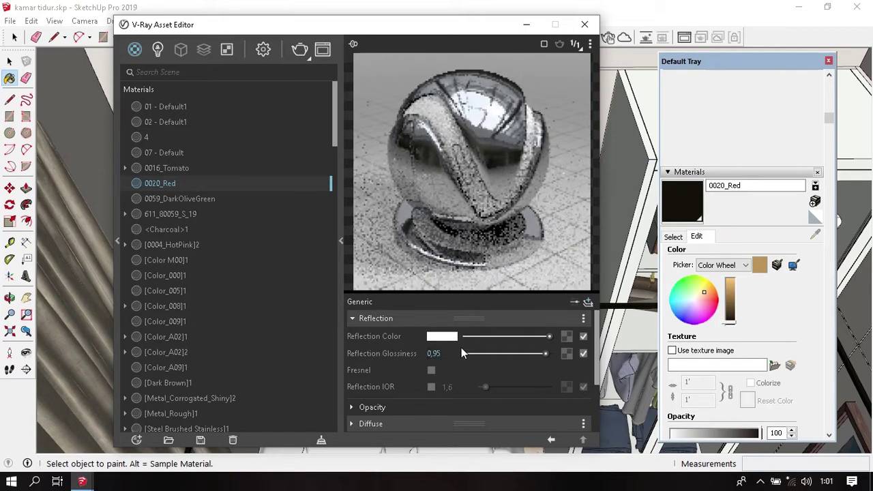
{"action": "left_click", "coordinate": [431, 387]}
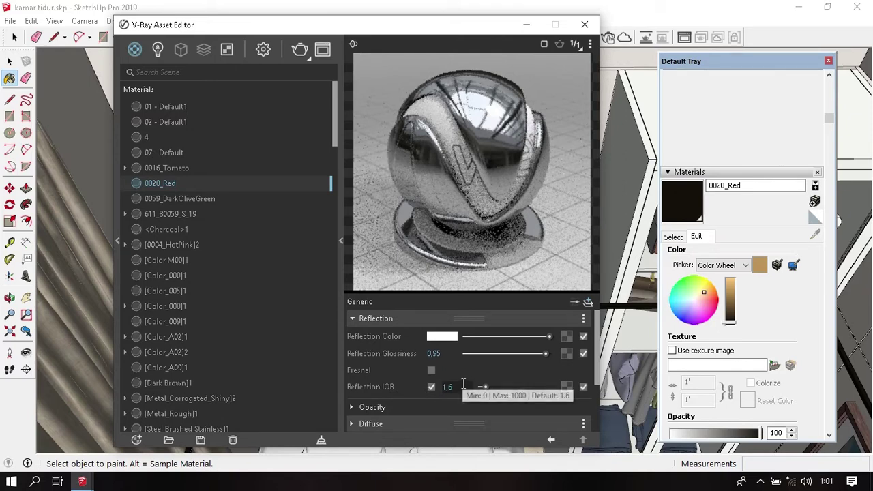
{"action": "left_click", "coordinate": [463, 386]}
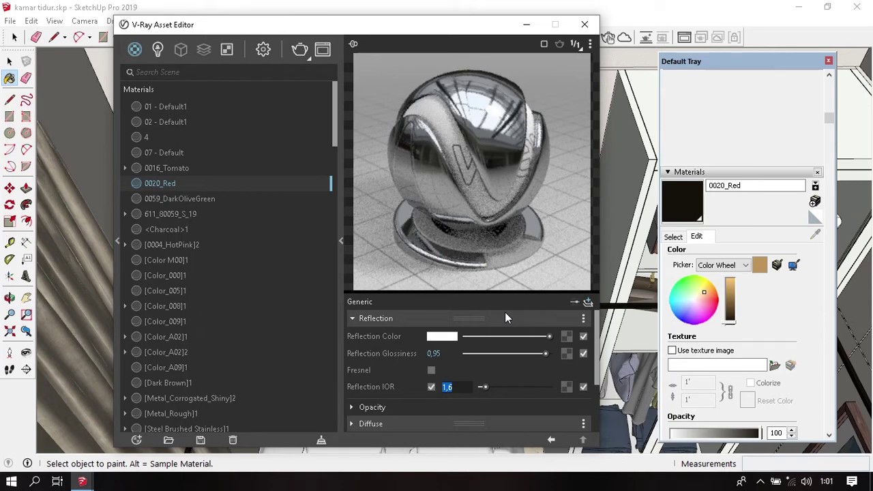
{"action": "type", "text": "2"}
{"action": "type", "text": "0"}
{"action": "key", "text": "Return"}
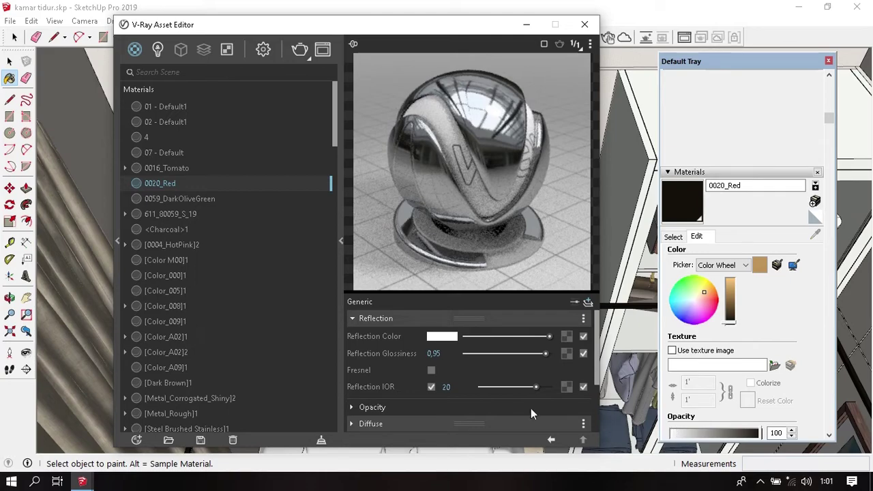
Check the white reflection colour in the picker, close it, and hide the materials list.
{"action": "left_click", "coordinate": [448, 339]}
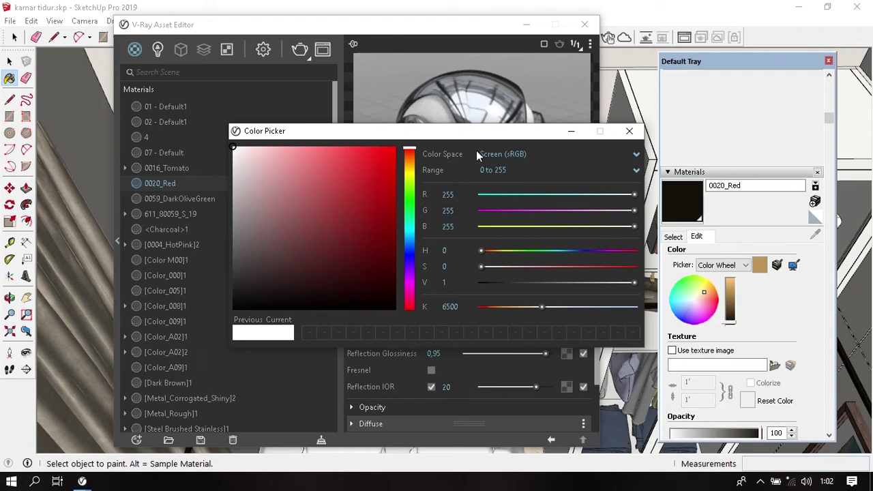
{"action": "left_click_drag", "start_coordinate": [469, 136], "coordinate": [623, 117]}
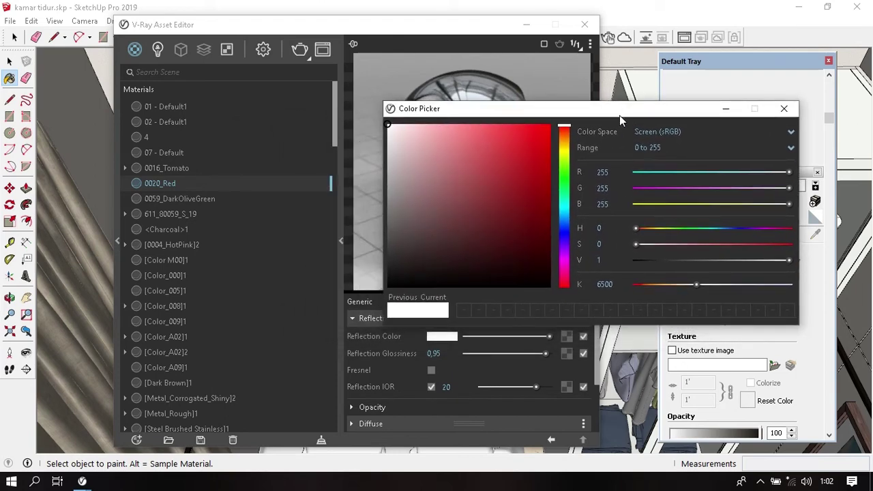
{"action": "left_click", "coordinate": [783, 109]}
{"action": "left_click", "coordinate": [118, 213]}
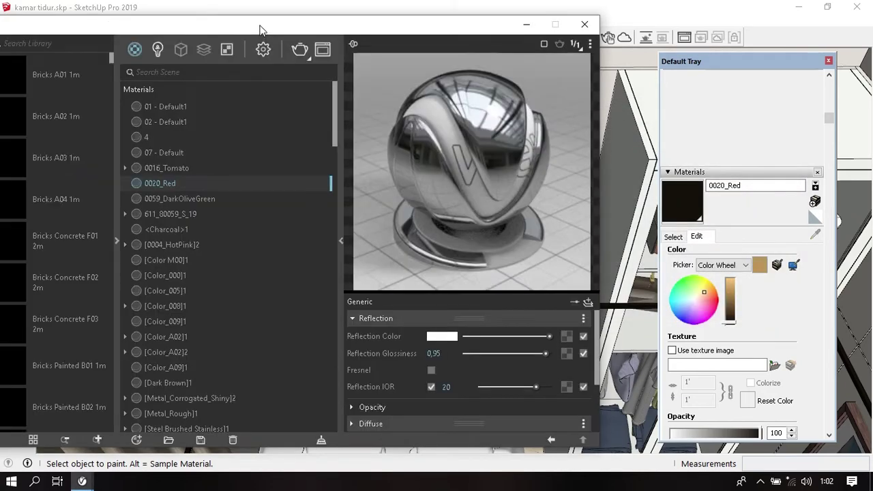
Search the library for gold and add Gold Blurry to the scene.
{"action": "mouse_move", "coordinate": [263, 27]}
{"action": "left_mouse_down"}
{"action": "mouse_move", "coordinate": [452, 17]}
{"action": "mouse_move", "coordinate": [471, 26]}
{"action": "left_mouse_up"}
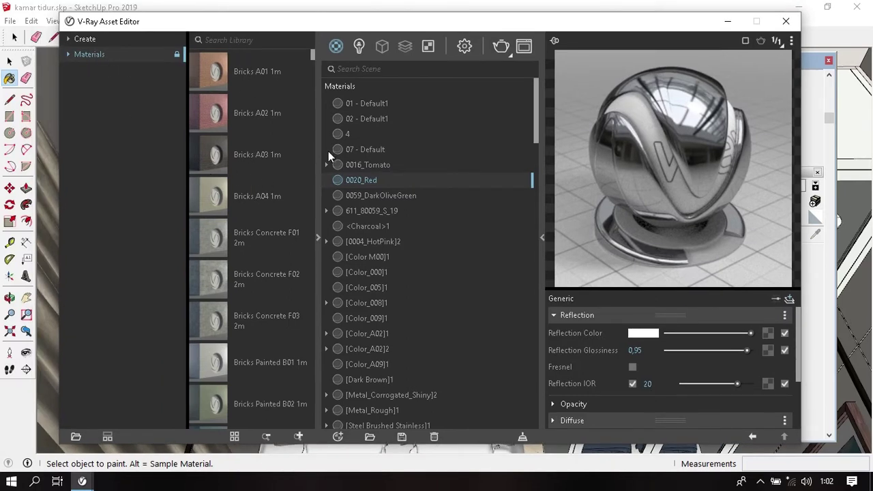
{"action": "left_click", "coordinate": [317, 238]}
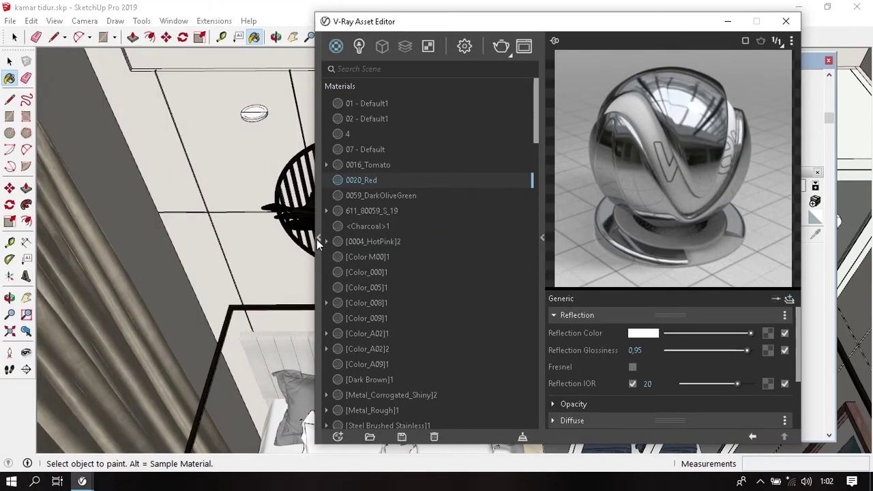
{"action": "left_click", "coordinate": [319, 242]}
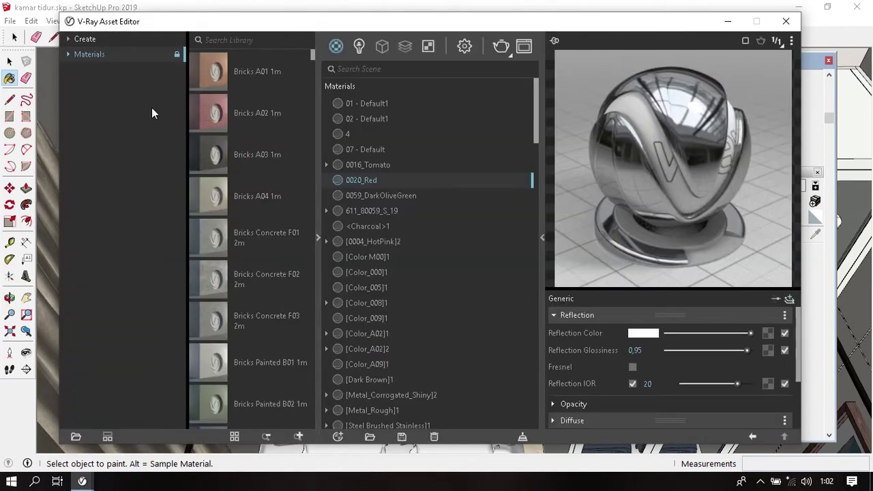
{"action": "type", "text": "gold"}
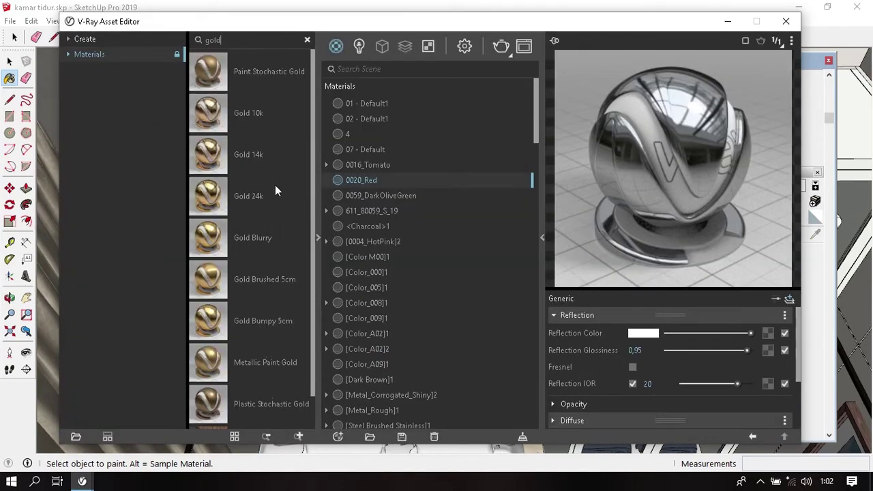
{"action": "scroll", "coordinate": [276, 186], "scroll_direction": "down", "scroll_amount": 1}
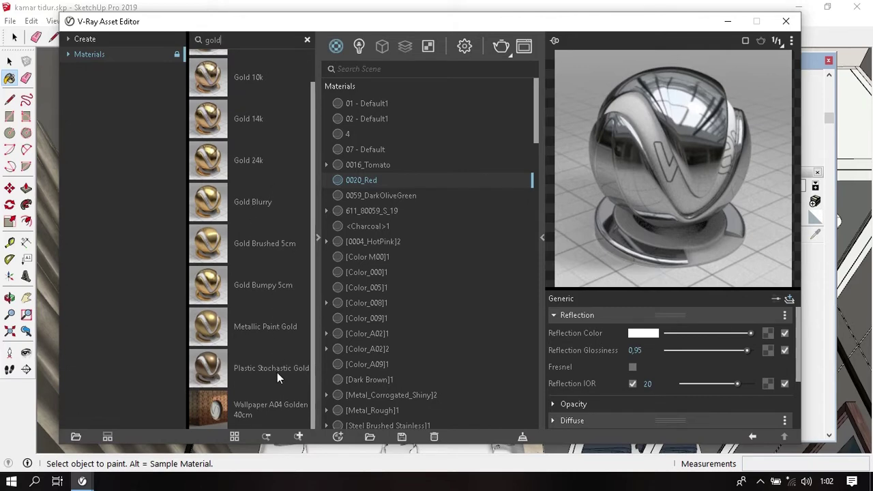
{"action": "scroll", "coordinate": [277, 372], "scroll_direction": "up", "scroll_amount": 1}
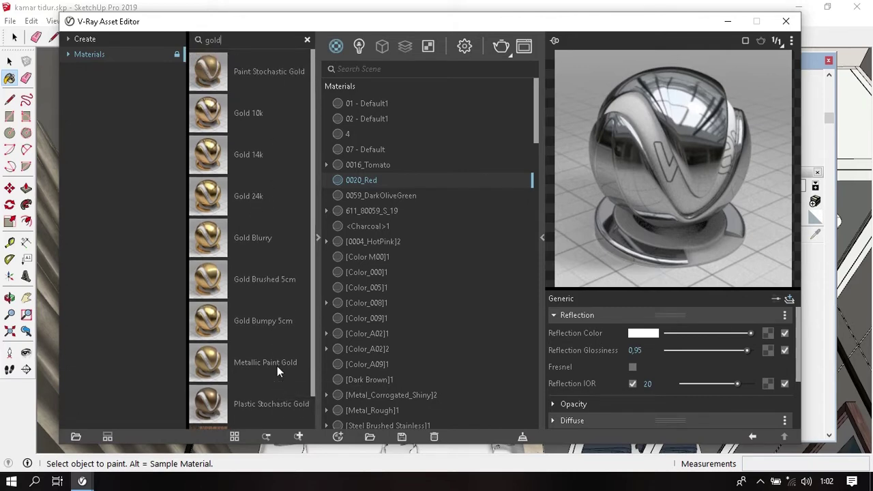
{"action": "right_click", "coordinate": [255, 241]}
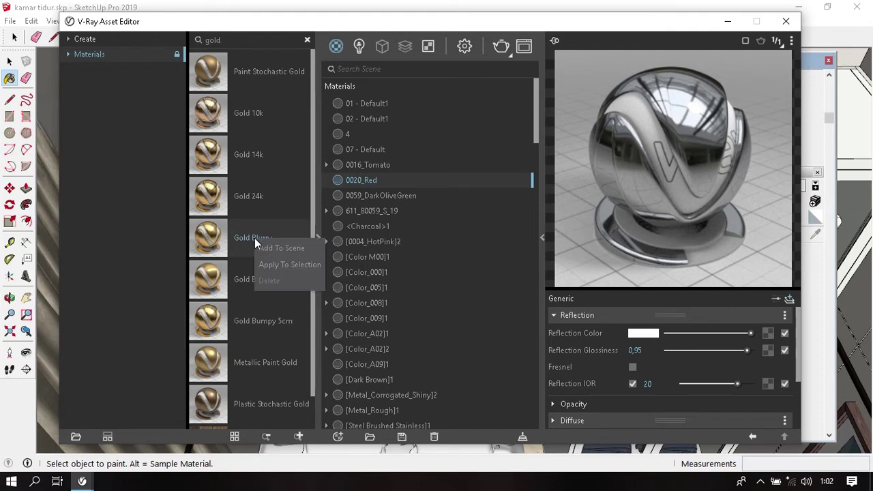
{"action": "left_click", "coordinate": [276, 247]}
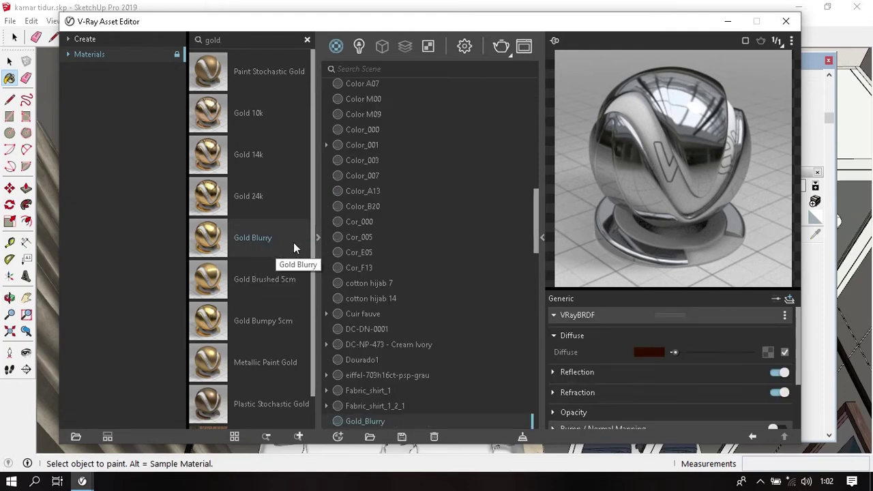
Inspect Gold Blurry's reflection colour, 252, 204, 130, in the Color Picker.
{"action": "scroll", "coordinate": [402, 282], "scroll_direction": "down", "scroll_amount": 2}
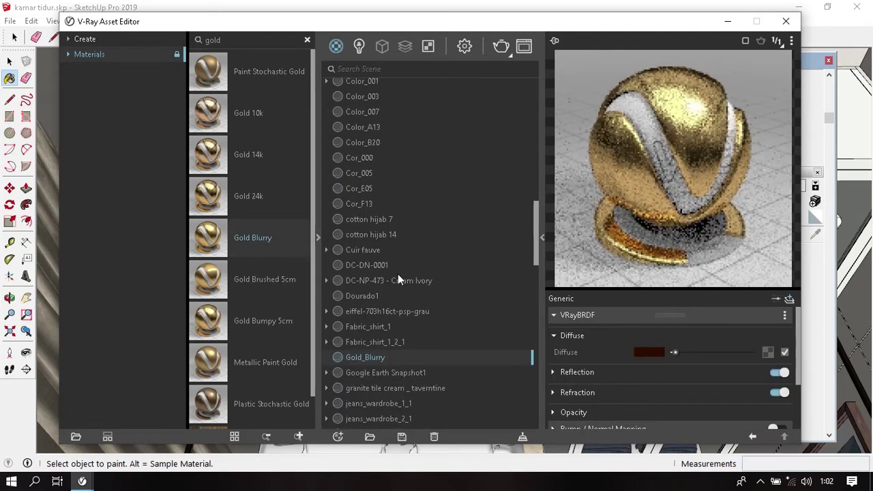
{"action": "left_click", "coordinate": [587, 372]}
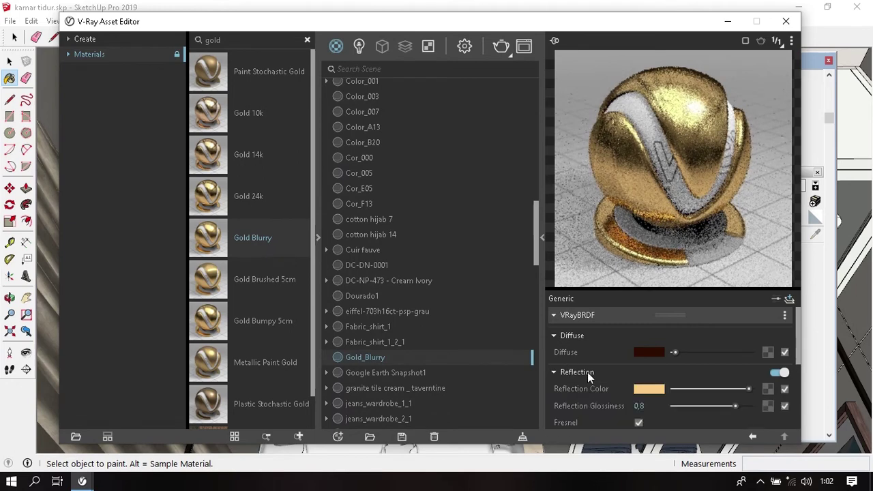
{"action": "scroll", "coordinate": [238, 280], "scroll_direction": "down", "scroll_amount": 2}
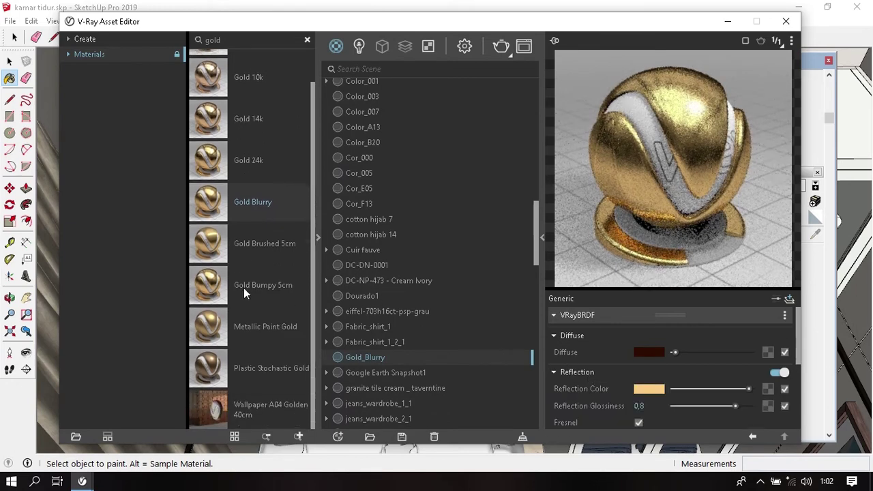
{"action": "scroll", "coordinate": [258, 318], "scroll_direction": "up", "scroll_amount": 1}
{"action": "scroll", "coordinate": [638, 381], "scroll_direction": "down", "scroll_amount": 2}
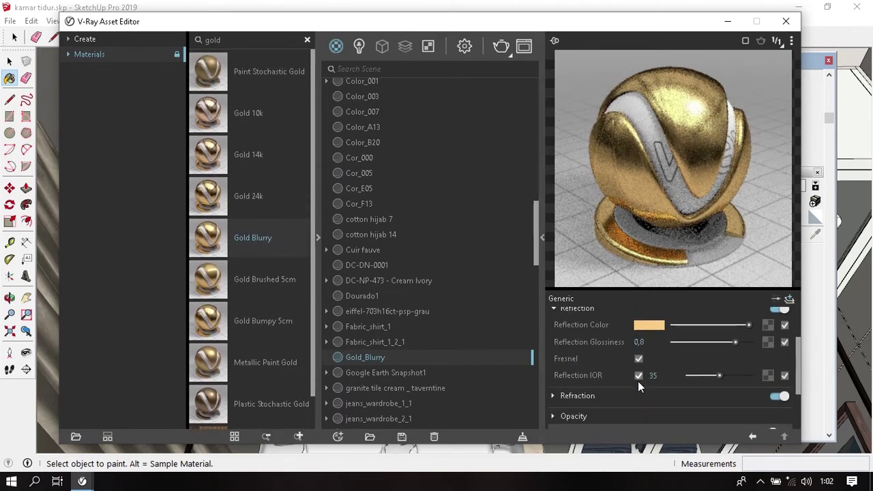
{"action": "scroll", "coordinate": [611, 370], "scroll_direction": "up", "scroll_amount": 2}
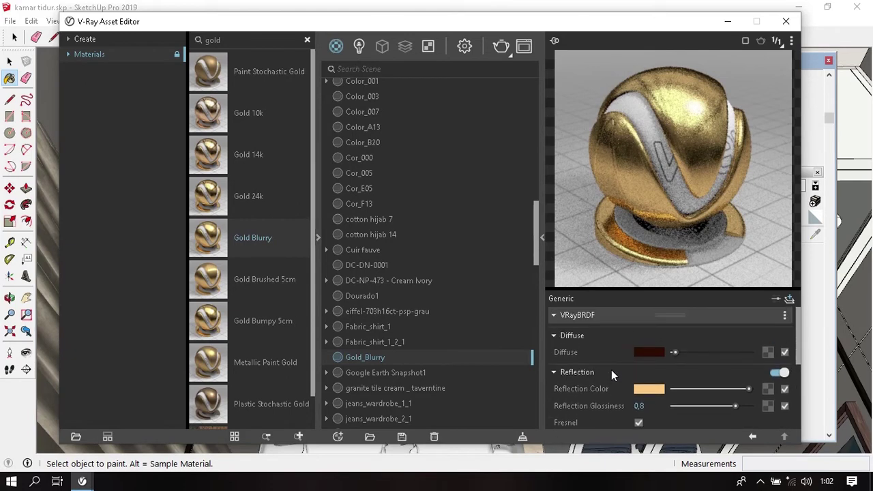
{"action": "left_click", "coordinate": [653, 390]}
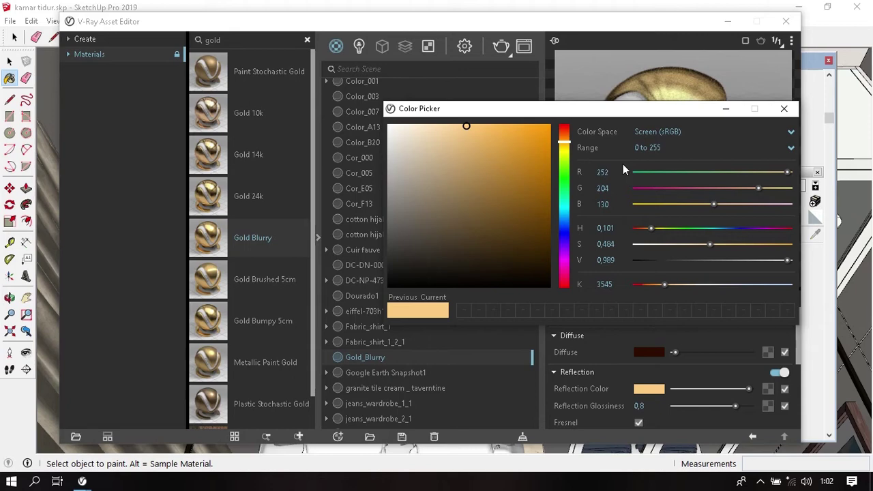
{"action": "left_click", "coordinate": [783, 109]}
Sample 0020_Red and set its reflection colour to R 252, G 204, B 130.
{"action": "left_click_drag", "start_coordinate": [590, 21], "coordinate": [594, 248]}
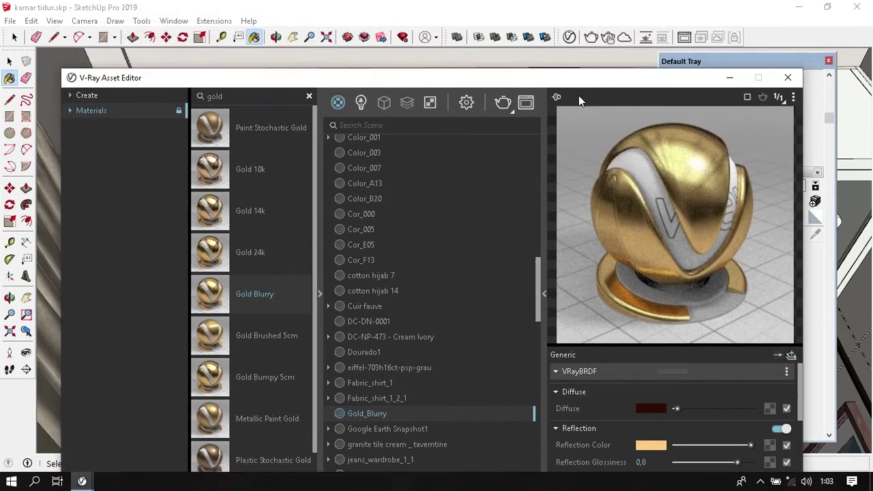
{"action": "left_click", "coordinate": [396, 211], "text": "alt"}
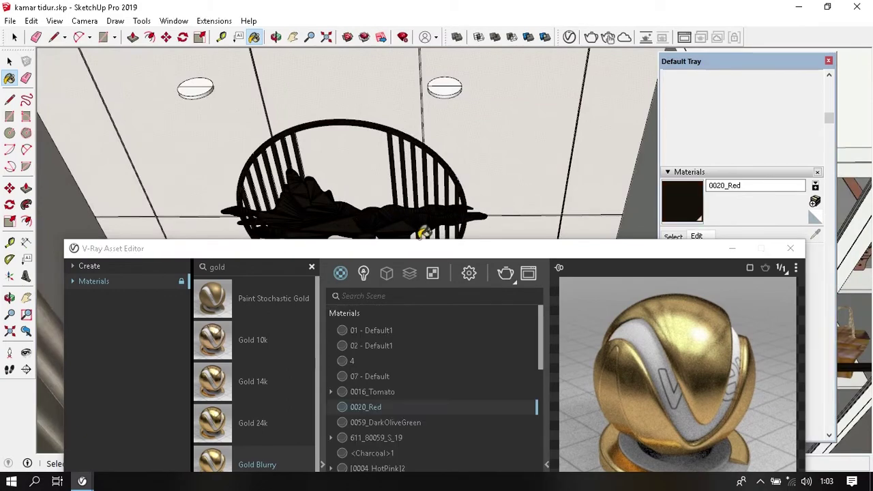
{"action": "left_click_drag", "start_coordinate": [593, 249], "coordinate": [574, 32]}
{"action": "left_click", "coordinate": [634, 344]}
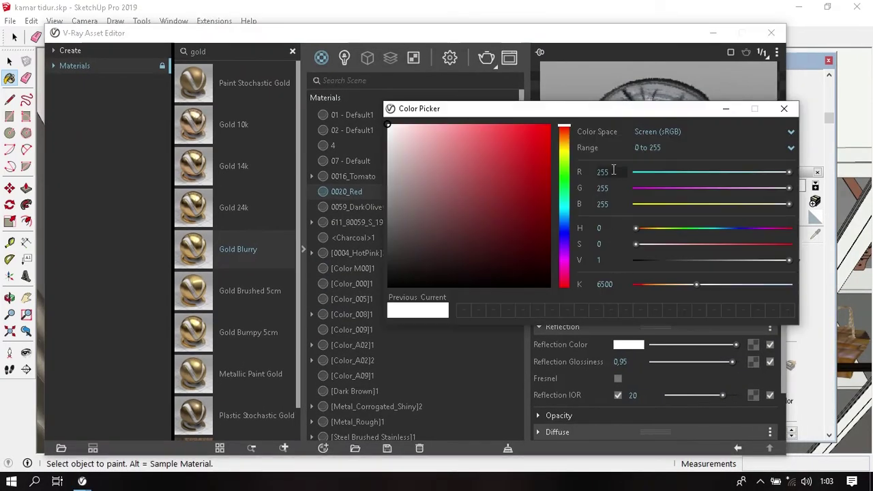
{"action": "key", "text": "Tab"}
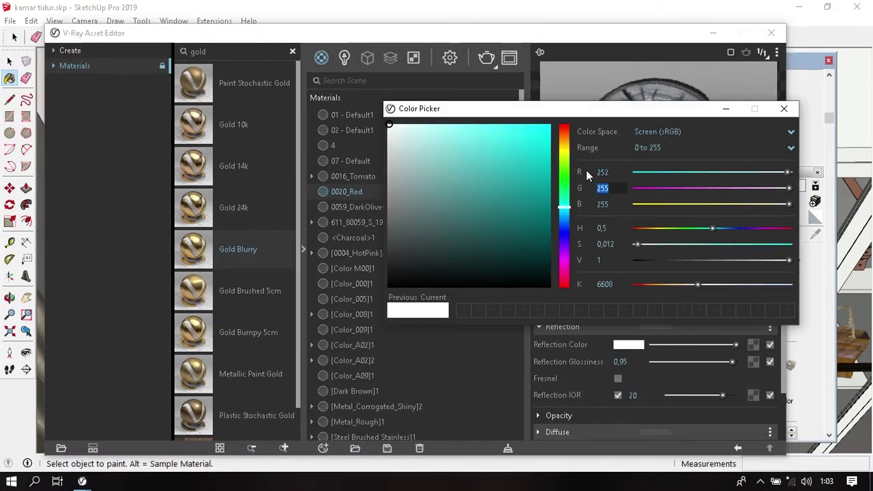
{"action": "type", "text": "204"}
{"action": "key", "text": "Tab"}
{"action": "type", "text": "130"}
{"action": "key", "text": "Return"}
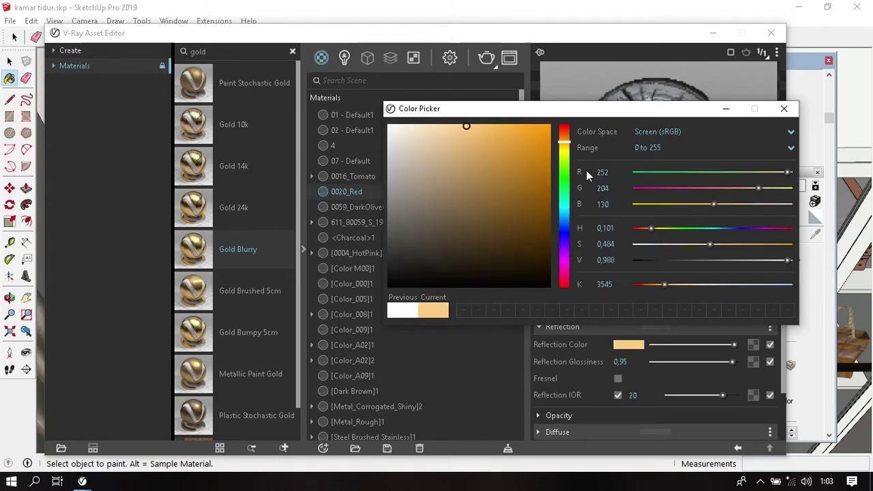
{"action": "left_click", "coordinate": [784, 108]}
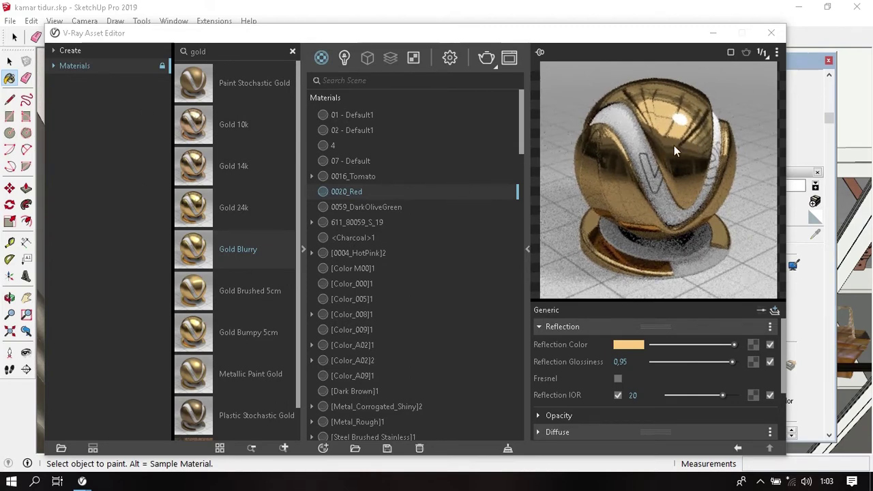
Expand the library categories, look through Bricks, Carpaint and Concrete, and clear the gold search.
{"action": "left_click", "coordinate": [82, 69]}
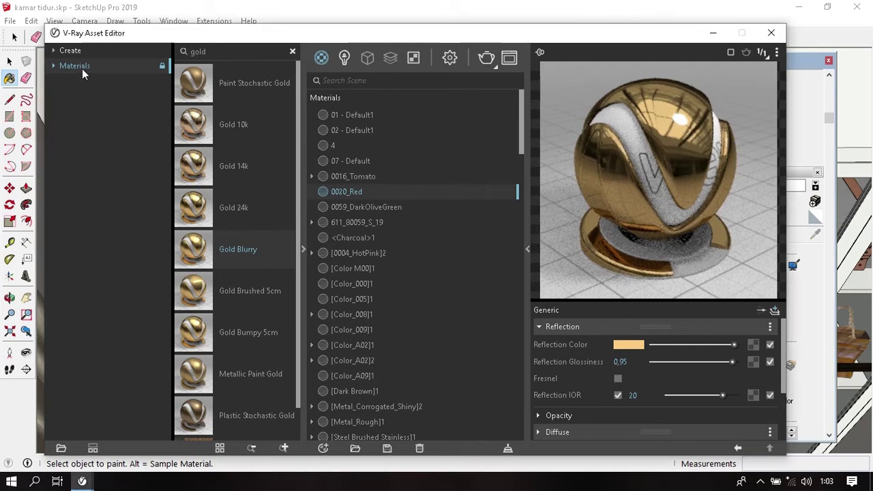
{"action": "left_click", "coordinate": [59, 68]}
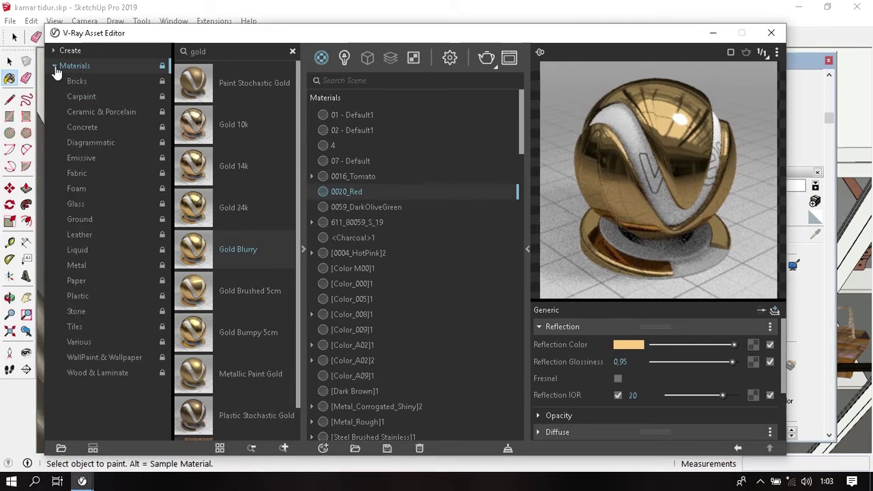
{"action": "left_click", "coordinate": [89, 81]}
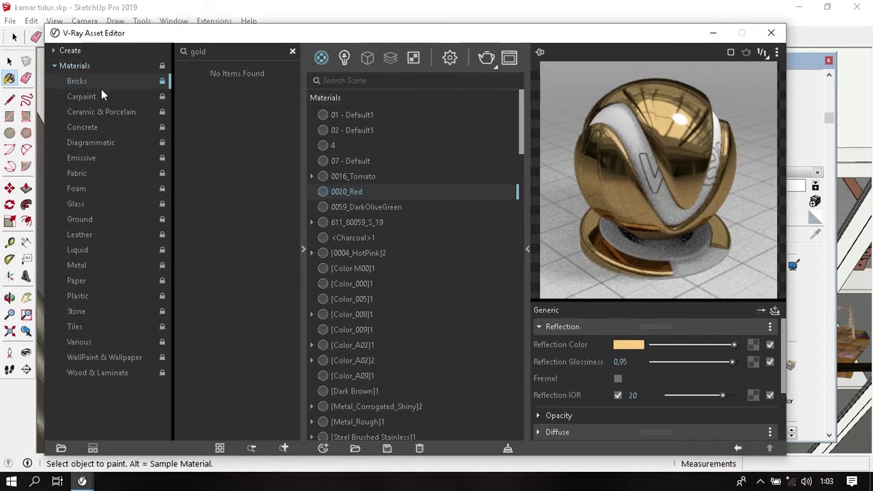
{"action": "left_click", "coordinate": [92, 96]}
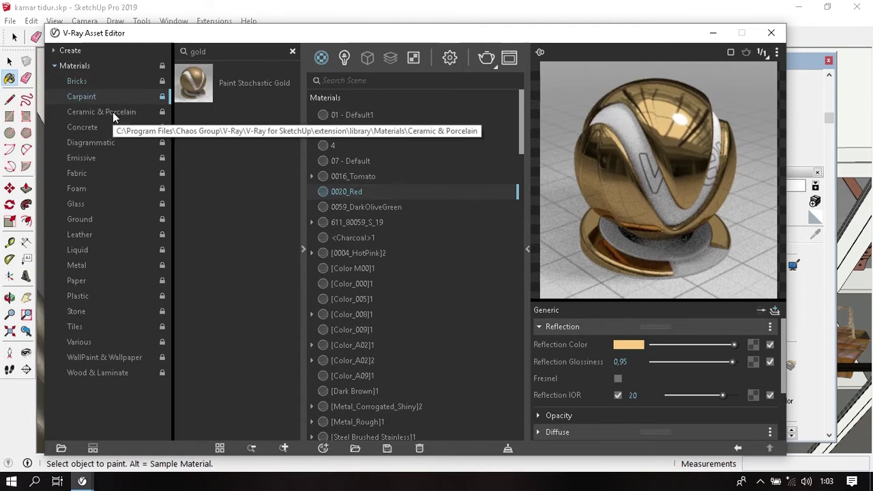
{"action": "left_click", "coordinate": [98, 125]}
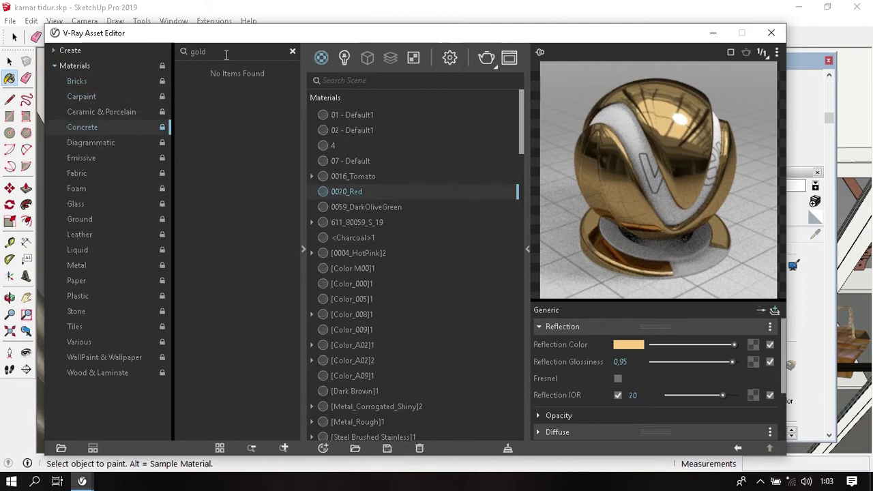
{"action": "left_click_drag", "start_coordinate": [226, 54], "coordinate": [171, 59]}
{"action": "key", "text": "BackSpace"}
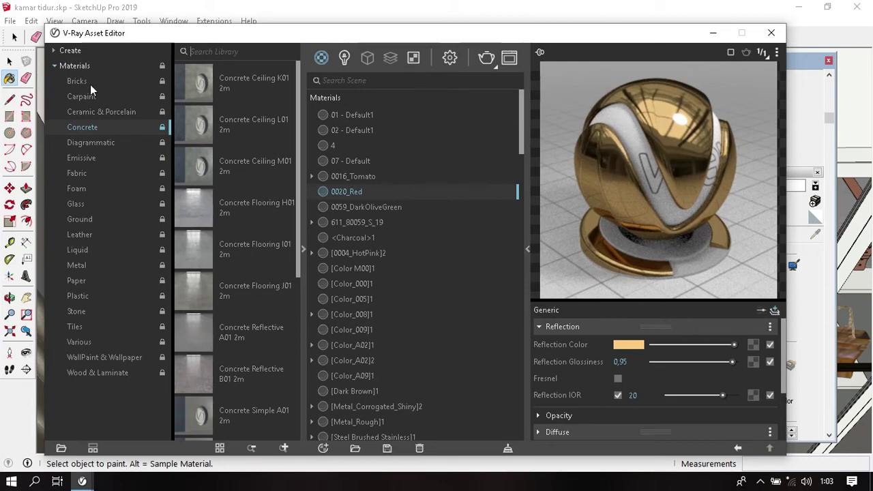
Browse each V-Ray material category from Bricks down to Wood & Laminate.
{"action": "left_click", "coordinate": [88, 83]}
{"action": "left_click", "coordinate": [85, 99]}
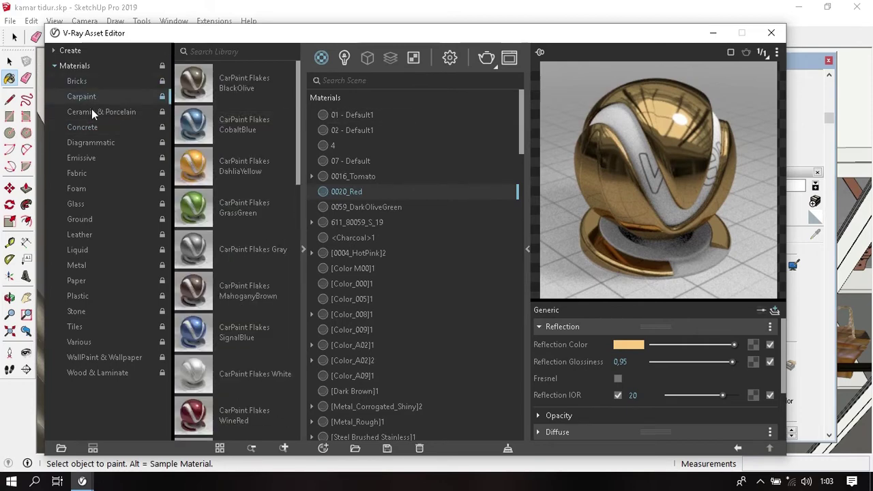
{"action": "left_click", "coordinate": [91, 109]}
{"action": "left_click", "coordinate": [92, 126]}
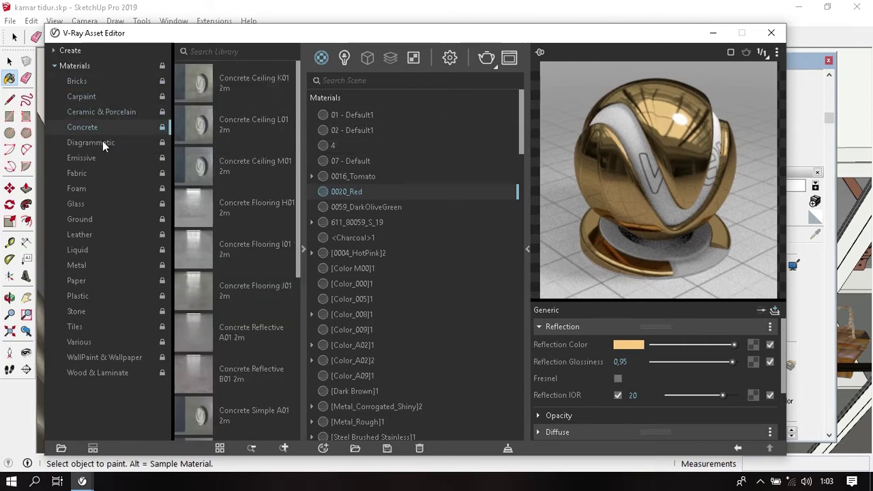
{"action": "left_click", "coordinate": [102, 141]}
{"action": "left_click", "coordinate": [90, 159]}
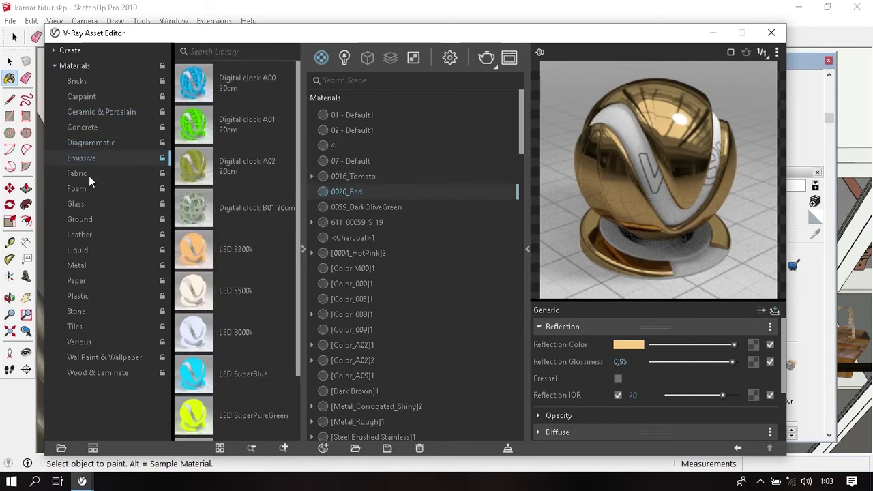
{"action": "left_click", "coordinate": [89, 175]}
{"action": "left_click", "coordinate": [87, 189]}
{"action": "left_click", "coordinate": [89, 203]}
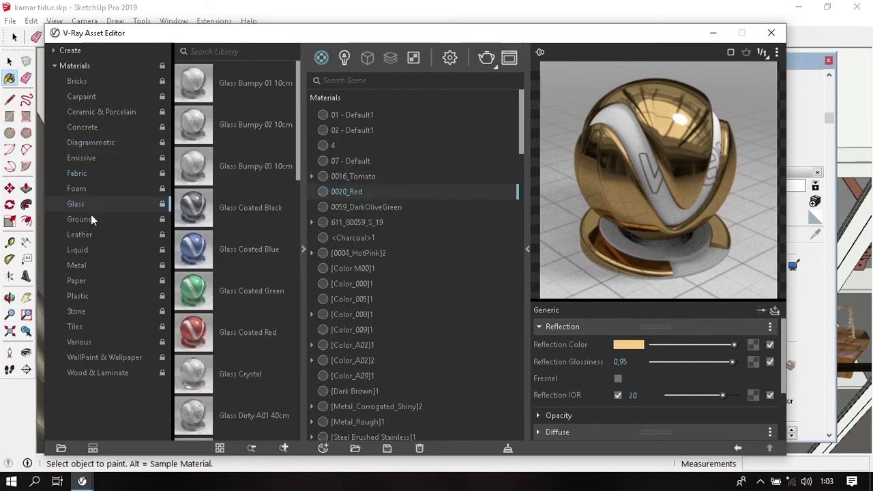
{"action": "left_click", "coordinate": [90, 218]}
{"action": "left_click", "coordinate": [89, 234]}
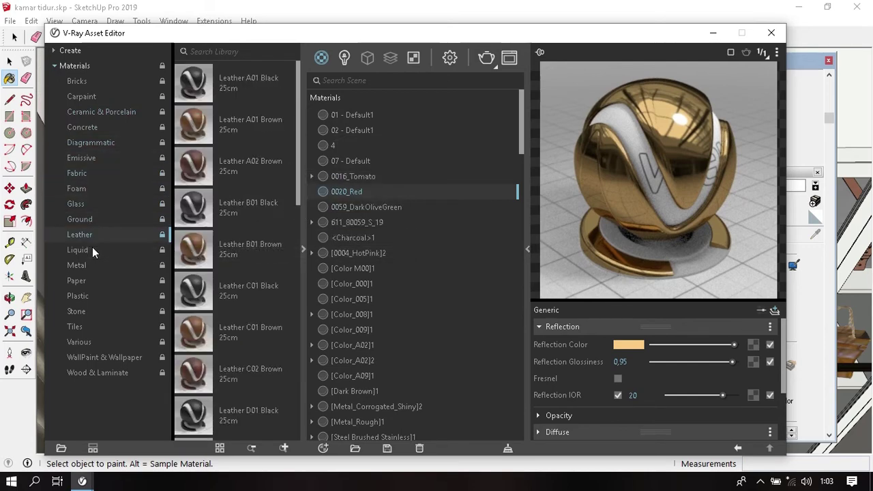
{"action": "left_click", "coordinate": [91, 248]}
{"action": "left_click", "coordinate": [84, 263]}
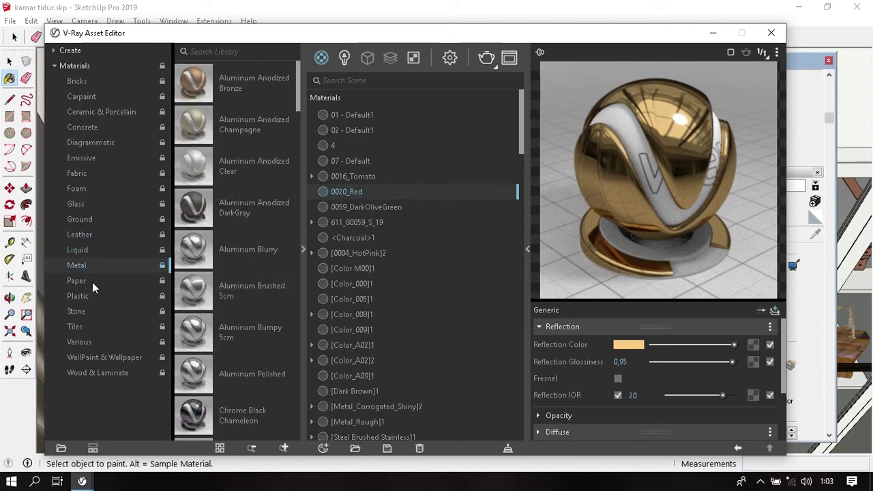
{"action": "left_click", "coordinate": [92, 281]}
{"action": "left_click", "coordinate": [88, 297]}
{"action": "left_click", "coordinate": [85, 311]}
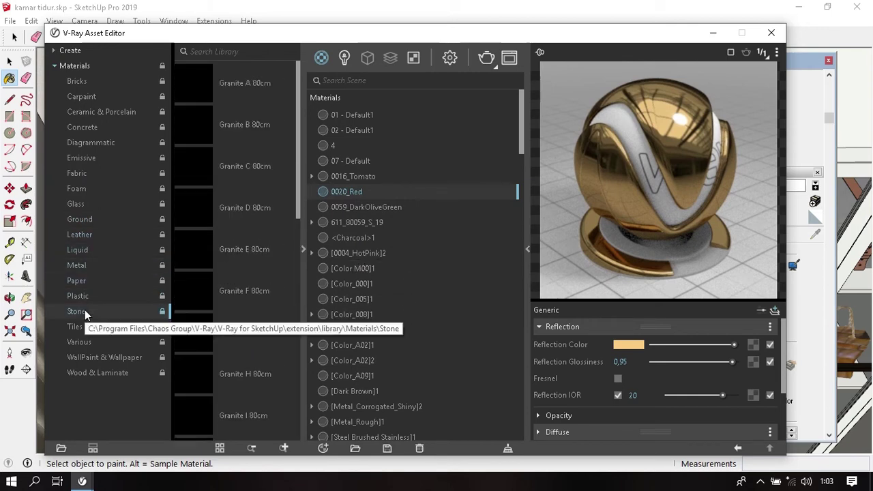
{"action": "left_click", "coordinate": [84, 325]}
{"action": "left_click", "coordinate": [89, 341]}
{"action": "left_click", "coordinate": [97, 357]}
{"action": "left_click", "coordinate": [99, 372]}
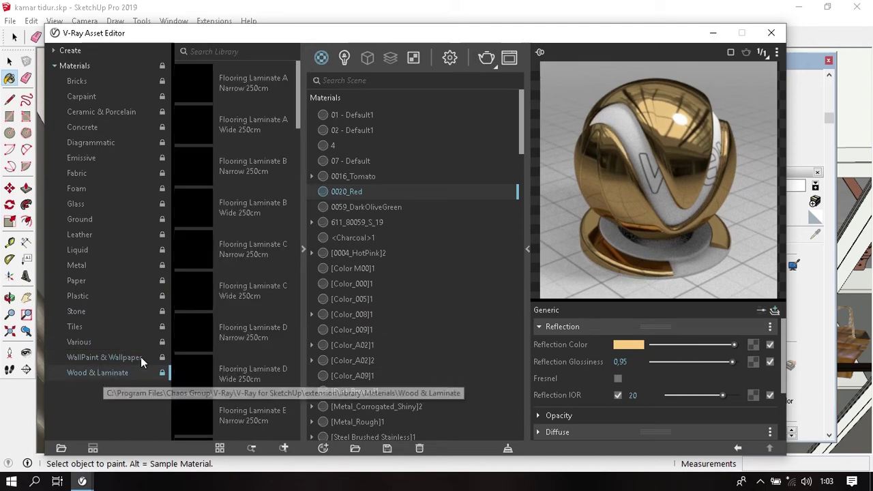
Hide the material library and close the V-Ray material editor.
{"action": "left_click", "coordinate": [302, 246]}
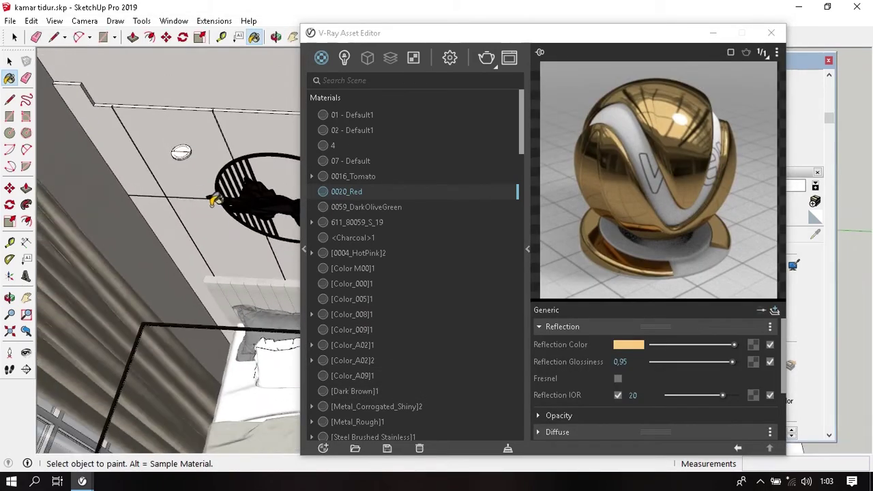
{"action": "mouse_move", "coordinate": [214, 200]}
{"action": "middle_mouse_down"}
{"action": "mouse_move", "coordinate": [184, 179]}
{"action": "mouse_move", "coordinate": [238, 142]}
{"action": "mouse_move", "coordinate": [204, 123]}
{"action": "middle_mouse_up"}
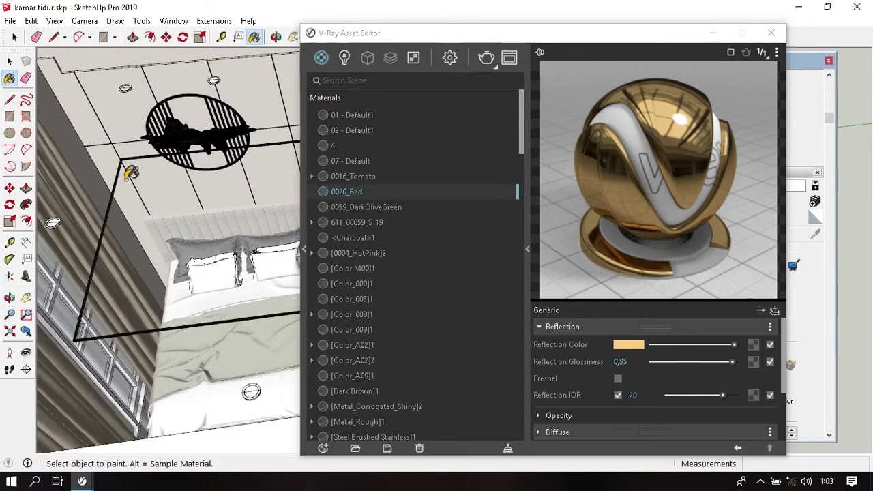
{"action": "scroll", "coordinate": [140, 154], "scroll_direction": "up", "scroll_amount": 1}
{"action": "scroll", "coordinate": [131, 152], "scroll_direction": "up", "scroll_amount": 1}
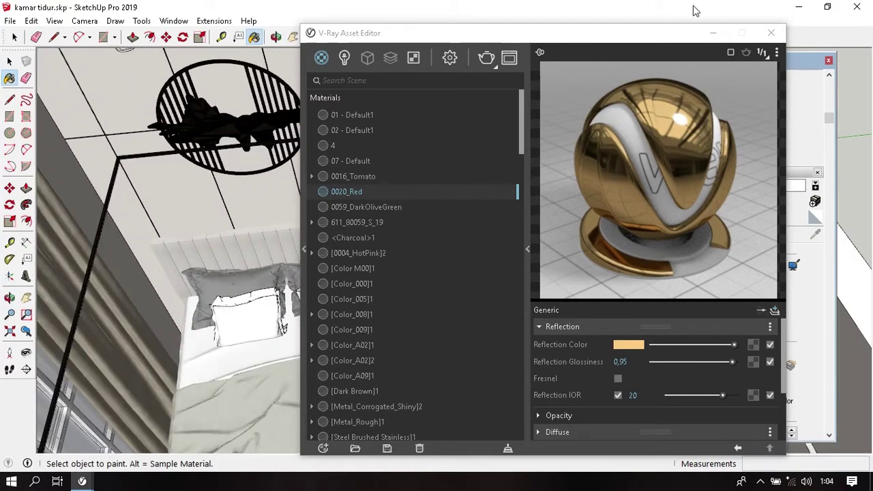
{"action": "left_click", "coordinate": [771, 33]}
Zoom in on the door handle and sample its material with Paint Bucket.
{"action": "mouse_move", "coordinate": [433, 306]}
{"action": "middle_mouse_down"}
{"action": "mouse_move", "coordinate": [464, 294]}
{"action": "mouse_move", "coordinate": [453, 279]}
{"action": "mouse_move", "coordinate": [354, 290]}
{"action": "mouse_move", "coordinate": [205, 327]}
{"action": "middle_mouse_up"}
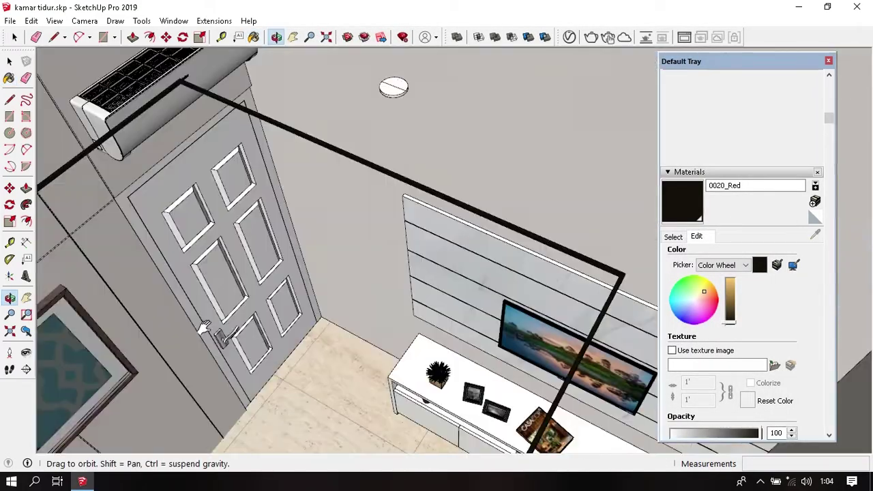
{"action": "key", "text": "b"}
{"action": "scroll", "coordinate": [532, 214], "scroll_direction": "up", "scroll_amount": 3}
{"action": "scroll", "coordinate": [356, 279], "scroll_direction": "up", "scroll_amount": 2}
{"action": "scroll", "coordinate": [447, 107], "scroll_direction": "up", "scroll_amount": 1}
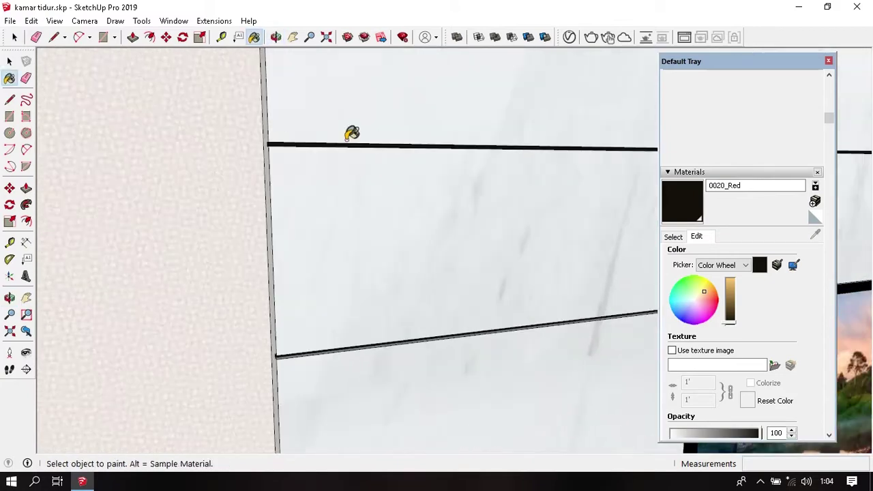
{"action": "scroll", "coordinate": [335, 157], "scroll_direction": "up", "scroll_amount": 1}
{"action": "mouse_move", "coordinate": [312, 175]}
{"action": "middle_mouse_down"}
{"action": "mouse_move", "coordinate": [415, 175]}
{"action": "mouse_move", "coordinate": [311, 214]}
{"action": "mouse_move", "coordinate": [437, 159]}
{"action": "mouse_move", "coordinate": [210, 327]}
{"action": "middle_mouse_up"}
{"action": "scroll", "coordinate": [253, 252], "scroll_direction": "up", "scroll_amount": 2}
{"action": "scroll", "coordinate": [312, 230], "scroll_direction": "up", "scroll_amount": 2}
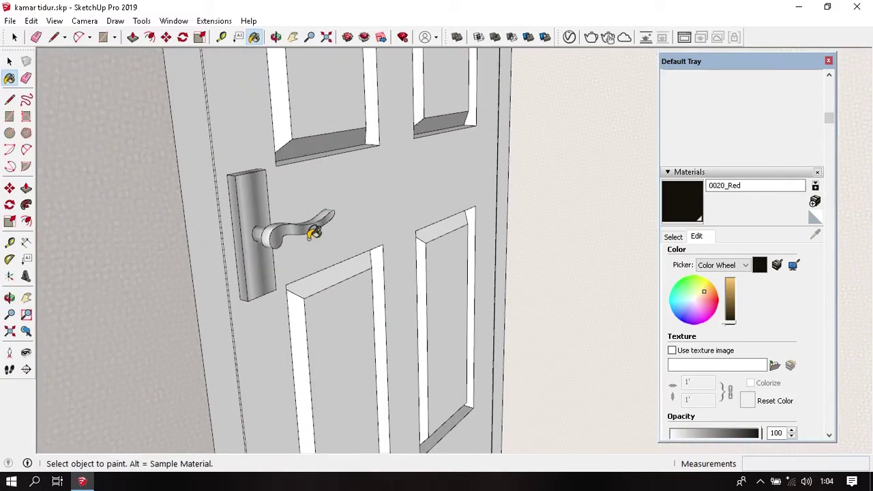
{"action": "left_click", "coordinate": [270, 210], "text": "alt"}
Give [Metal_Corrugated_Shiny]2 white reflection, glossiness 0,95 and Reflection IOR 20.
{"action": "left_click", "coordinate": [569, 36]}
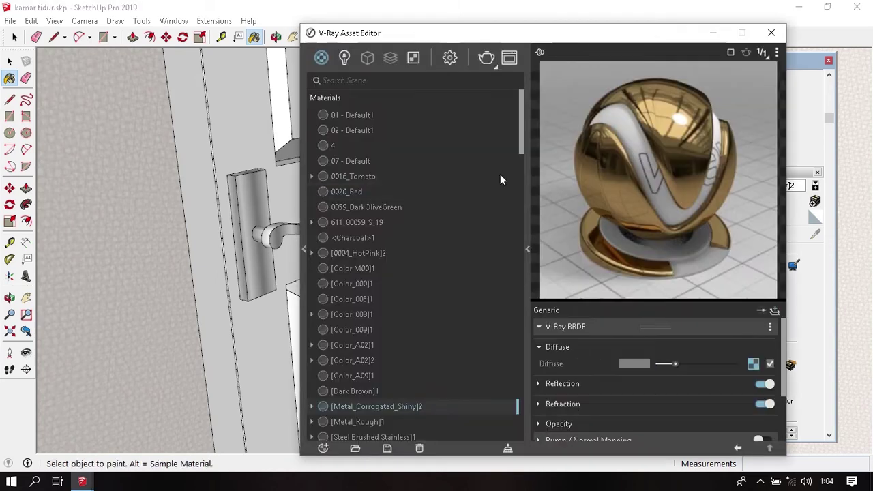
{"action": "left_click", "coordinate": [567, 383]}
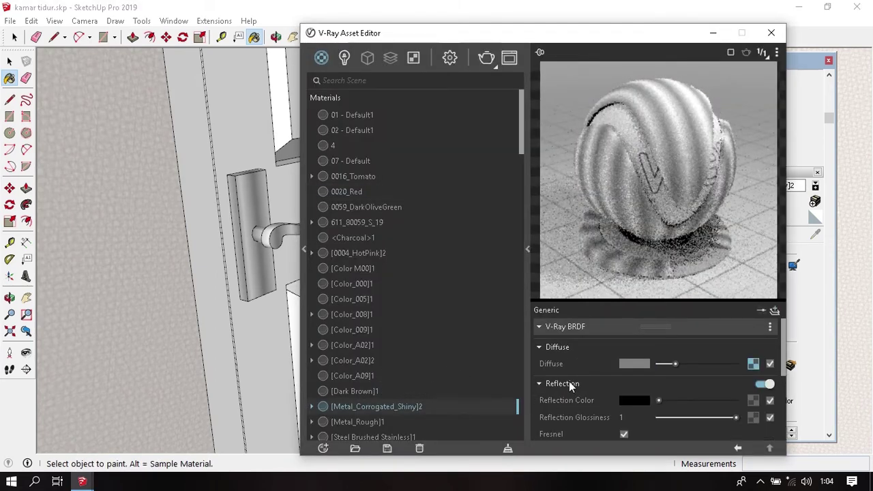
{"action": "scroll", "coordinate": [640, 357], "scroll_direction": "down", "scroll_amount": 2}
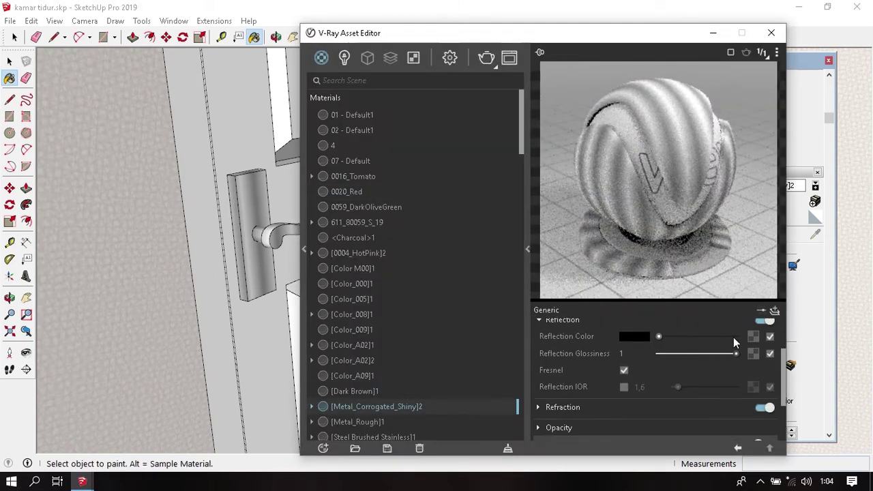
{"action": "left_click_drag", "start_coordinate": [658, 336], "coordinate": [736, 336]}
{"action": "double_click", "coordinate": [628, 353]}
{"action": "type", "text": "0,95"}
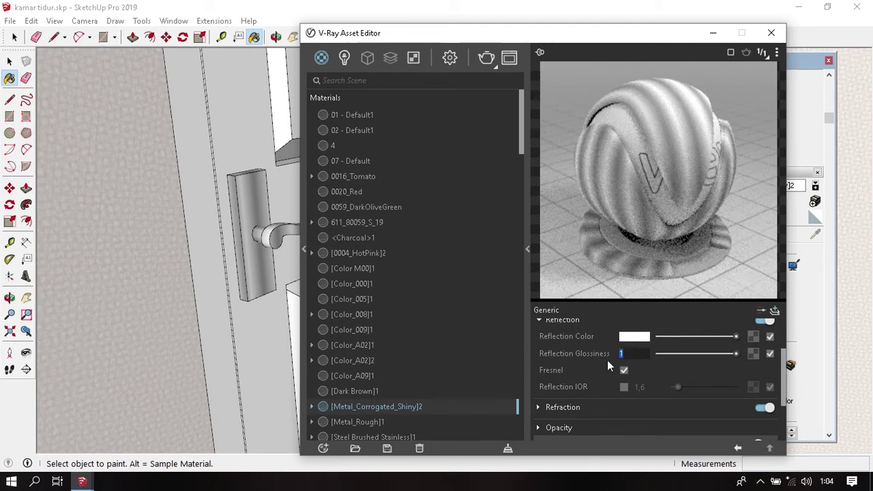
{"action": "key", "text": "Return"}
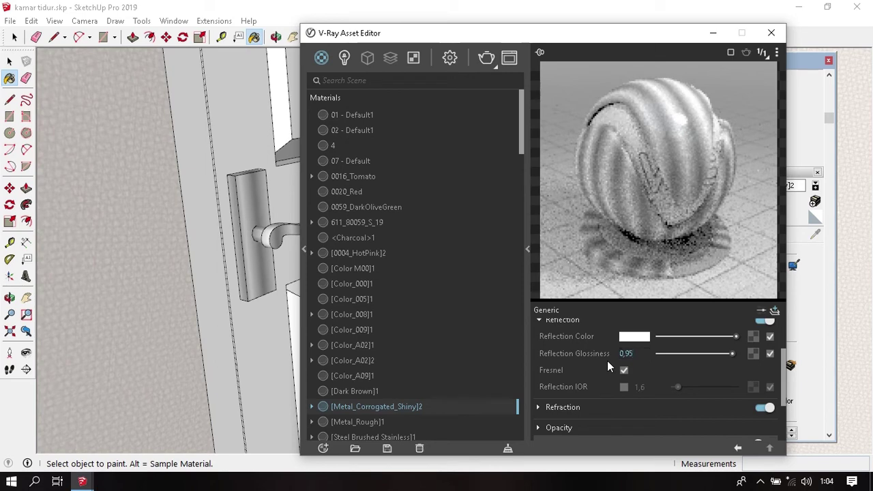
{"action": "left_click", "coordinate": [623, 387]}
{"action": "type", "text": "20"}
{"action": "key", "text": "Return"}
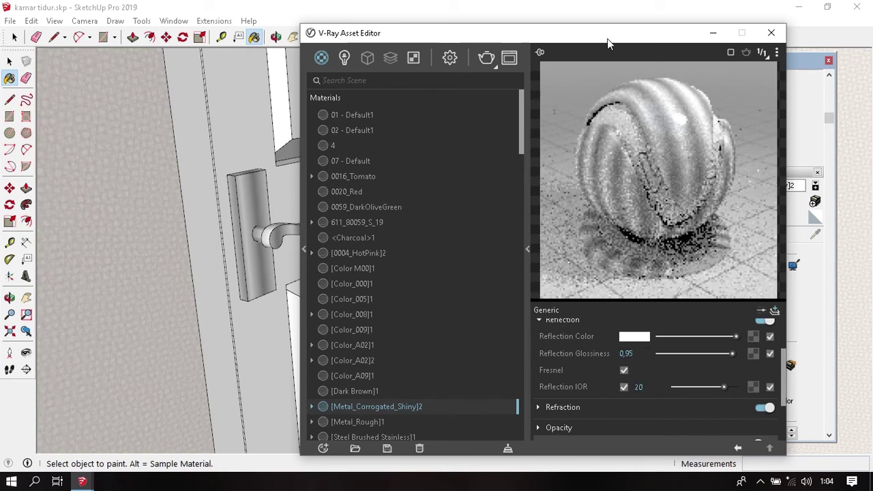
{"action": "left_click_drag", "start_coordinate": [606, 38], "coordinate": [429, 26]}
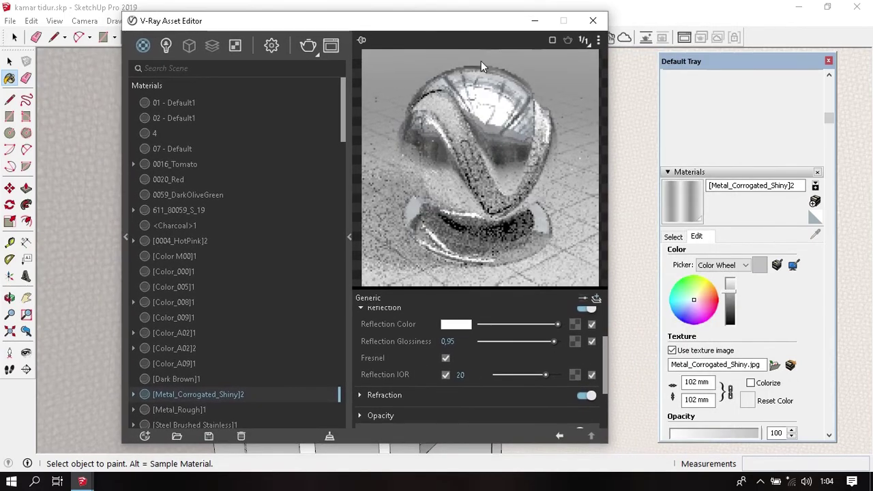
Close the V-Ray Asset Editor and orbit to a top-down view of the bedroom.
{"action": "left_click", "coordinate": [593, 20]}
{"action": "mouse_move", "coordinate": [584, 179]}
{"action": "middle_mouse_down"}
{"action": "mouse_move", "coordinate": [521, 287]}
{"action": "mouse_move", "coordinate": [448, 295]}
{"action": "middle_mouse_up"}
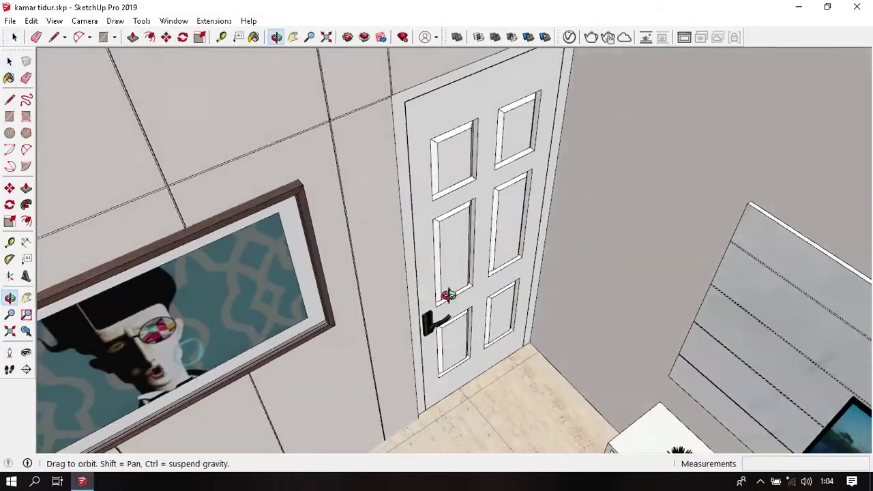
{"action": "scroll", "coordinate": [447, 295], "scroll_direction": "down", "scroll_amount": 5}
{"action": "mouse_move", "coordinate": [503, 264]}
{"action": "middle_mouse_down"}
{"action": "mouse_move", "coordinate": [390, 271]}
{"action": "mouse_move", "coordinate": [490, 274]}
{"action": "mouse_move", "coordinate": [466, 285]}
{"action": "mouse_move", "coordinate": [352, 274]}
{"action": "middle_mouse_up"}
{"action": "scroll", "coordinate": [389, 270], "scroll_direction": "down", "scroll_amount": 3}
{"action": "scroll", "coordinate": [489, 274], "scroll_direction": "up", "scroll_amount": 3}
{"action": "scroll", "coordinate": [411, 244], "scroll_direction": "down", "scroll_amount": 2}
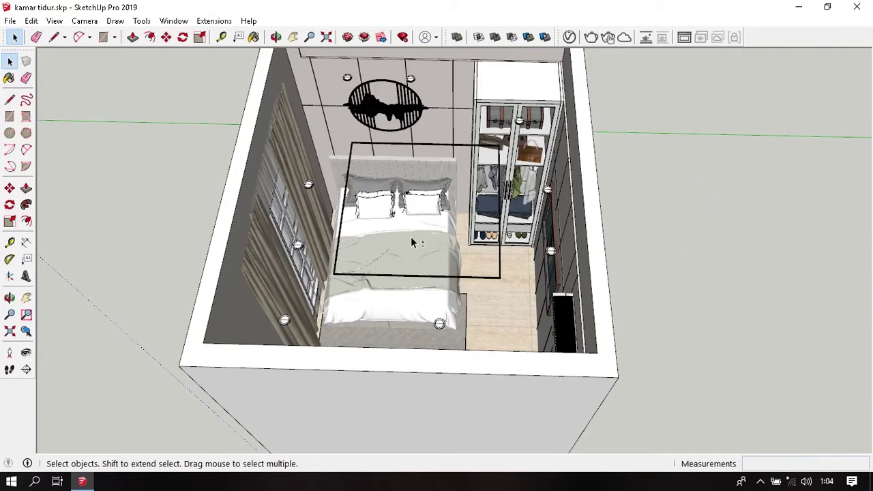
{"action": "mouse_move", "coordinate": [411, 244]}
{"action": "middle_mouse_down"}
{"action": "mouse_move", "coordinate": [407, 259]}
{"action": "mouse_move", "coordinate": [304, 264]}
{"action": "middle_mouse_up"}
{"action": "mouse_move", "coordinate": [328, 232]}
{"action": "middle_mouse_down"}
{"action": "mouse_move", "coordinate": [319, 293]}
{"action": "mouse_move", "coordinate": [462, 244]}
{"action": "middle_mouse_up"}
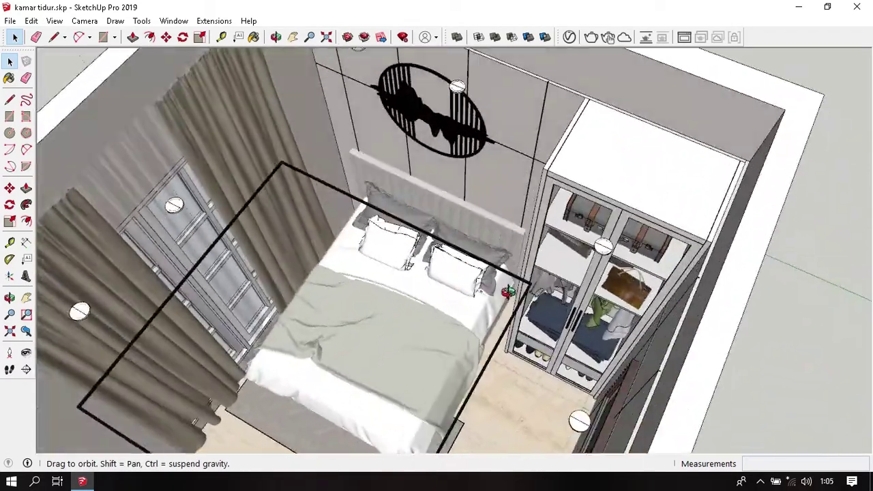
Orbit and zoom around the room until the window curtains fill the view.
{"action": "scroll", "coordinate": [462, 244], "scroll_direction": "up", "scroll_amount": 3}
{"action": "scroll", "coordinate": [420, 216], "scroll_direction": "down", "scroll_amount": 3}
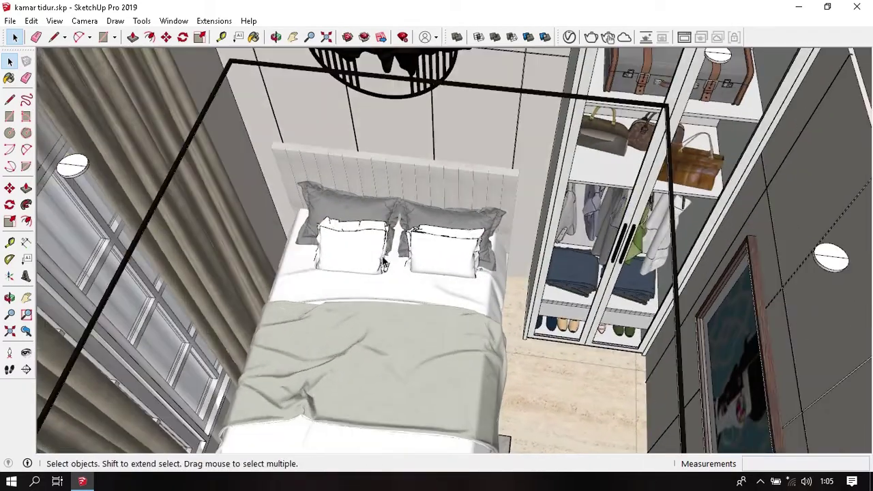
{"action": "scroll", "coordinate": [420, 215], "scroll_direction": "down", "scroll_amount": 5}
{"action": "scroll", "coordinate": [413, 243], "scroll_direction": "up", "scroll_amount": 2}
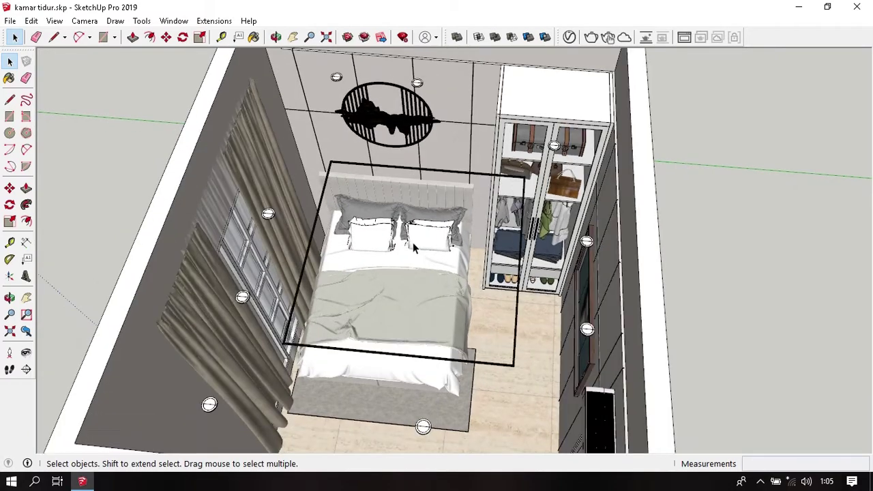
{"action": "middle_click_drag", "start_coordinate": [413, 242], "coordinate": [474, 254]}
{"action": "scroll", "coordinate": [474, 254], "scroll_direction": "down", "scroll_amount": 2}
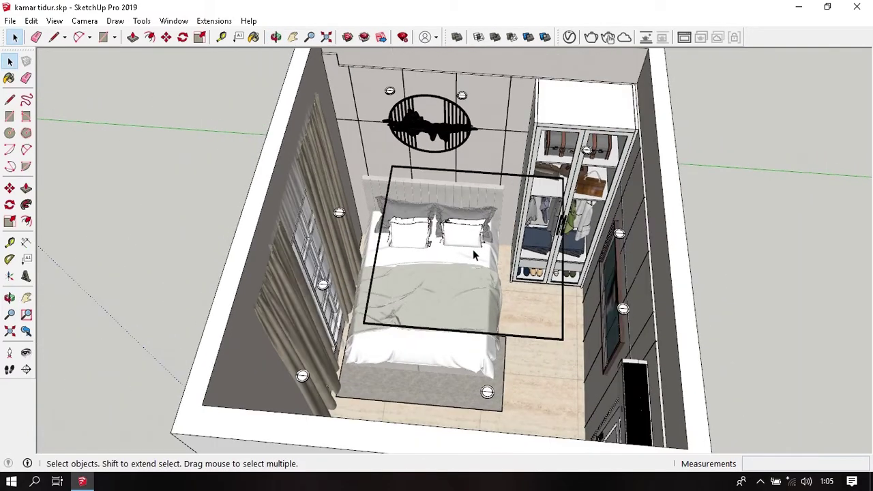
{"action": "mouse_move", "coordinate": [467, 270]}
{"action": "middle_mouse_down"}
{"action": "mouse_move", "coordinate": [484, 230]}
{"action": "mouse_move", "coordinate": [403, 237]}
{"action": "middle_mouse_up"}
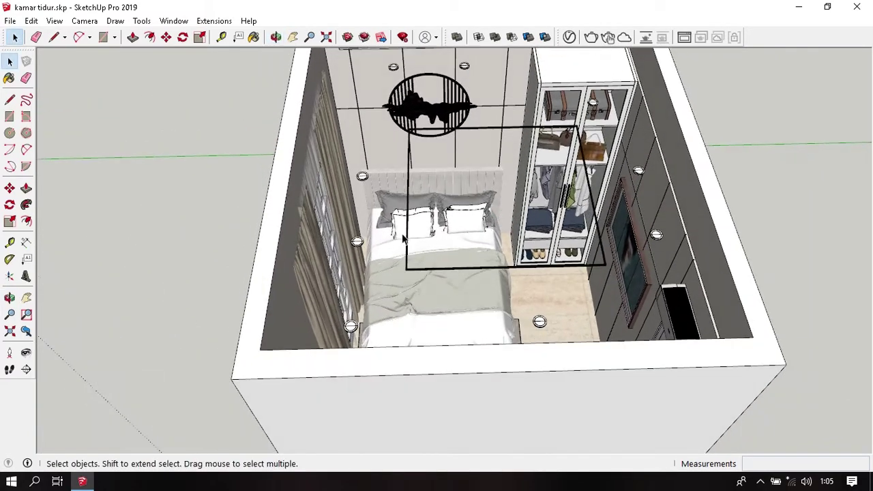
{"action": "middle_click_drag", "start_coordinate": [460, 212], "coordinate": [456, 248]}
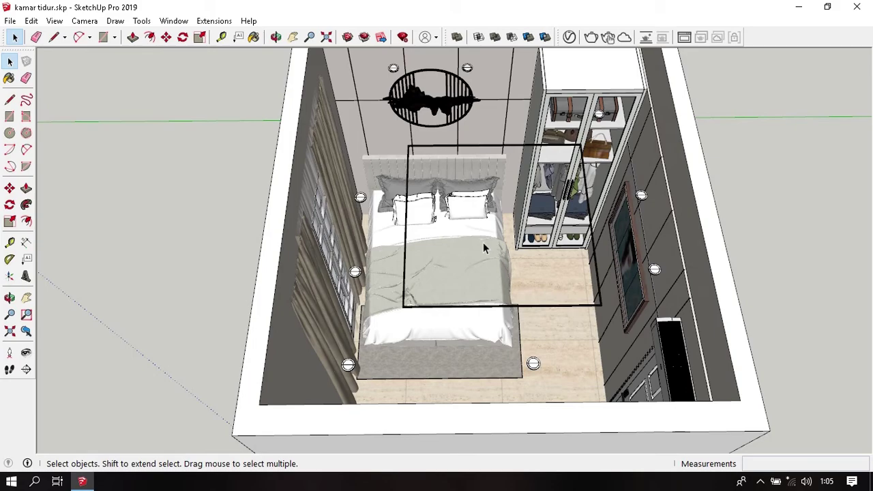
{"action": "mouse_move", "coordinate": [461, 259]}
{"action": "middle_mouse_down"}
{"action": "mouse_move", "coordinate": [361, 235]}
{"action": "mouse_move", "coordinate": [370, 210]}
{"action": "mouse_move", "coordinate": [398, 203]}
{"action": "mouse_move", "coordinate": [376, 197]}
{"action": "mouse_move", "coordinate": [435, 229]}
{"action": "mouse_move", "coordinate": [441, 255]}
{"action": "middle_mouse_up"}
{"action": "scroll", "coordinate": [361, 235], "scroll_direction": "up", "scroll_amount": 4}
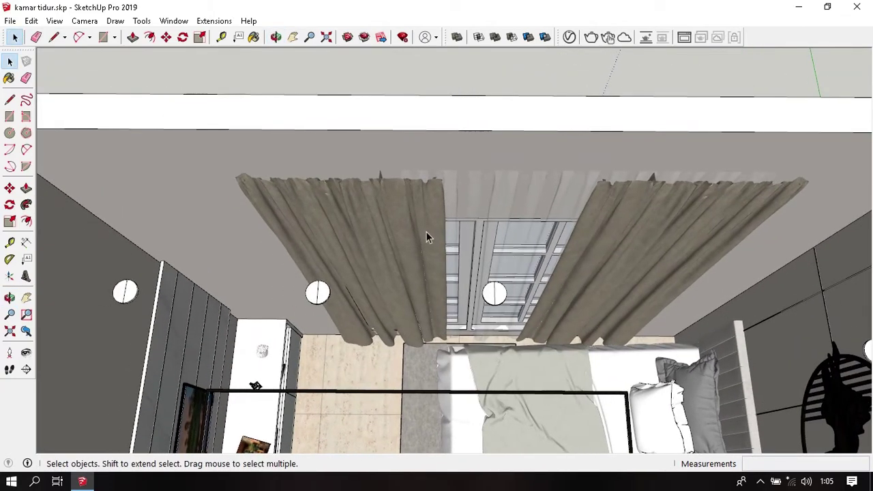
Inside the curtain group, move the left curtain further to the left.
{"action": "double_click", "coordinate": [425, 231]}
{"action": "left_click", "coordinate": [428, 219]}
{"action": "double_click", "coordinate": [428, 206]}
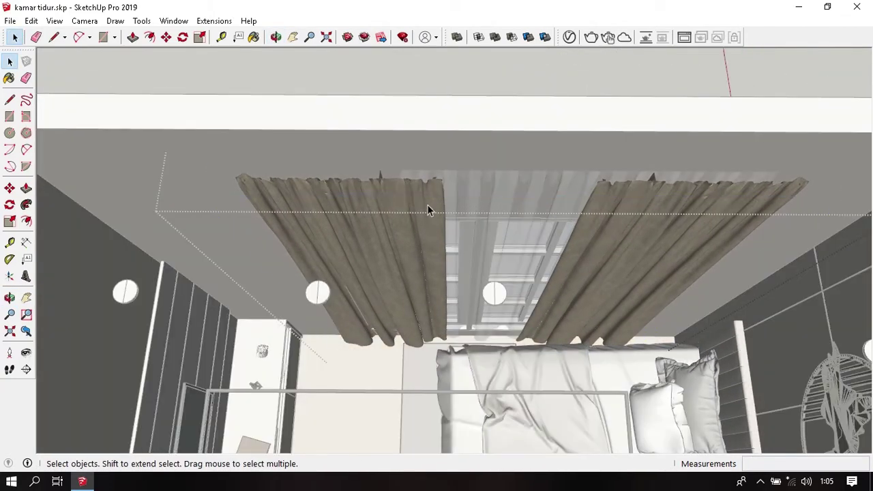
{"action": "left_click", "coordinate": [427, 210]}
{"action": "key", "text": "m"}
{"action": "left_click", "coordinate": [427, 207]}
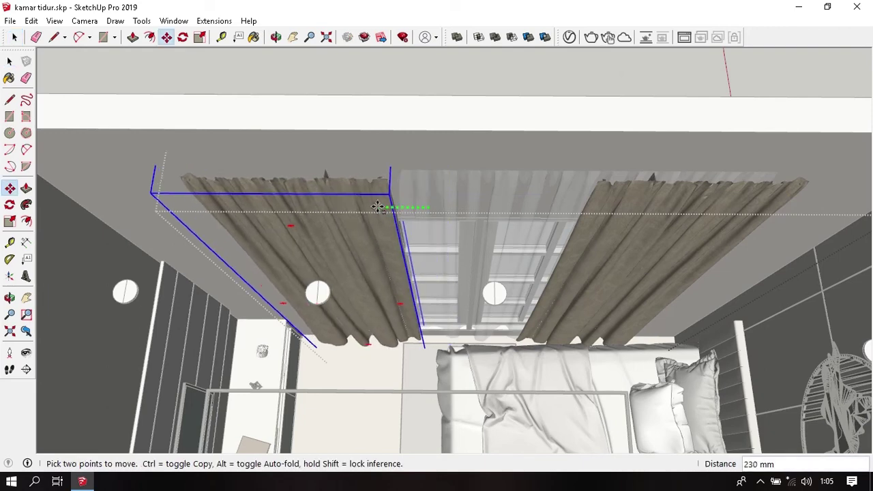
{"action": "left_click", "coordinate": [377, 206]}
{"action": "key", "text": "space"}
Move the right curtain further to the right.
{"action": "middle_click_drag", "start_coordinate": [440, 226], "coordinate": [493, 214]}
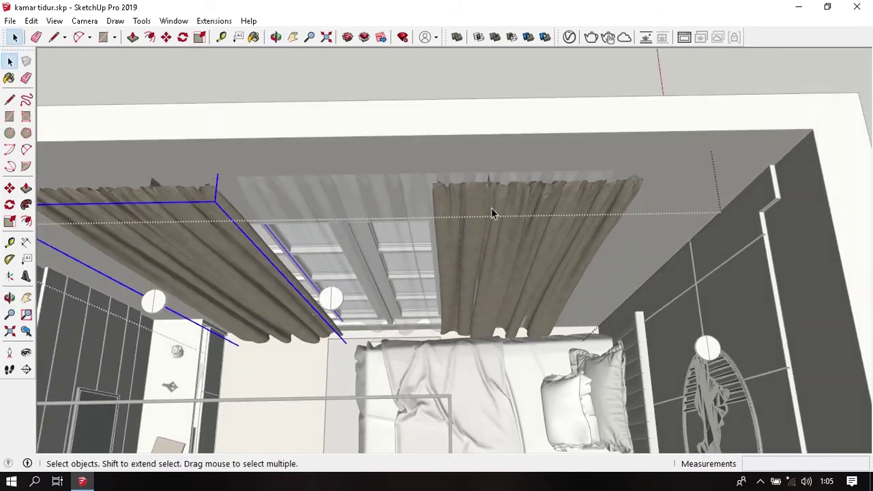
{"action": "left_click", "coordinate": [491, 206]}
{"action": "key", "text": "m"}
{"action": "left_click", "coordinate": [477, 205]}
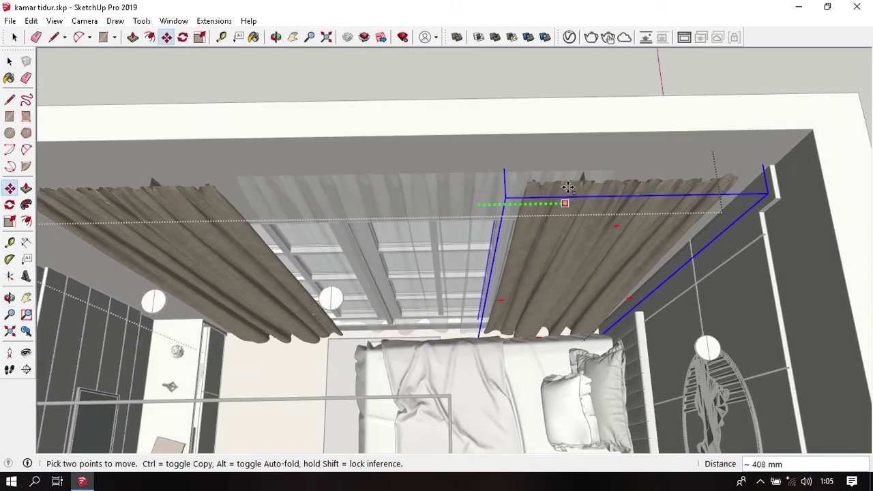
{"action": "left_click", "coordinate": [565, 203]}
{"action": "key", "text": "space"}
Orbit around the bed to check the new curtain positions.
{"action": "mouse_move", "coordinate": [565, 202]}
{"action": "middle_mouse_down"}
{"action": "mouse_move", "coordinate": [473, 246]}
{"action": "mouse_move", "coordinate": [323, 370]}
{"action": "middle_mouse_up"}
{"action": "scroll", "coordinate": [401, 343], "scroll_direction": "up", "scroll_amount": 5}
{"action": "mouse_move", "coordinate": [362, 286]}
{"action": "middle_mouse_down"}
{"action": "mouse_move", "coordinate": [324, 275]}
{"action": "mouse_move", "coordinate": [490, 257]}
{"action": "middle_mouse_up"}
{"action": "scroll", "coordinate": [320, 269], "scroll_direction": "down", "scroll_amount": 3}
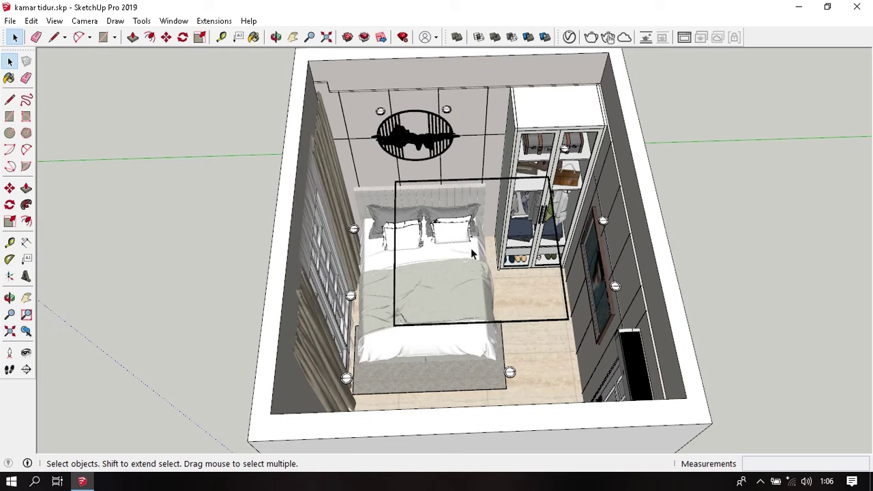
{"action": "scroll", "coordinate": [472, 253], "scroll_direction": "down", "scroll_amount": 3}
{"action": "middle_click_drag", "start_coordinate": [472, 254], "coordinate": [484, 277]}
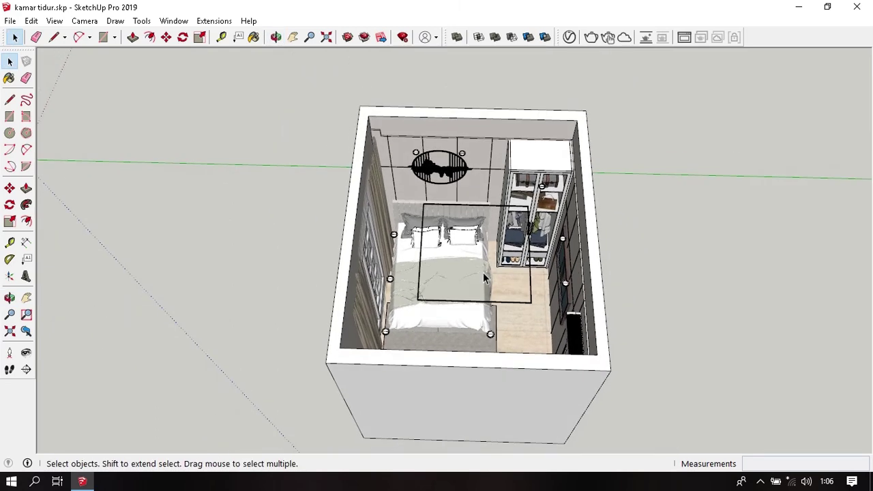
{"action": "scroll", "coordinate": [495, 267], "scroll_direction": "up", "scroll_amount": 1}
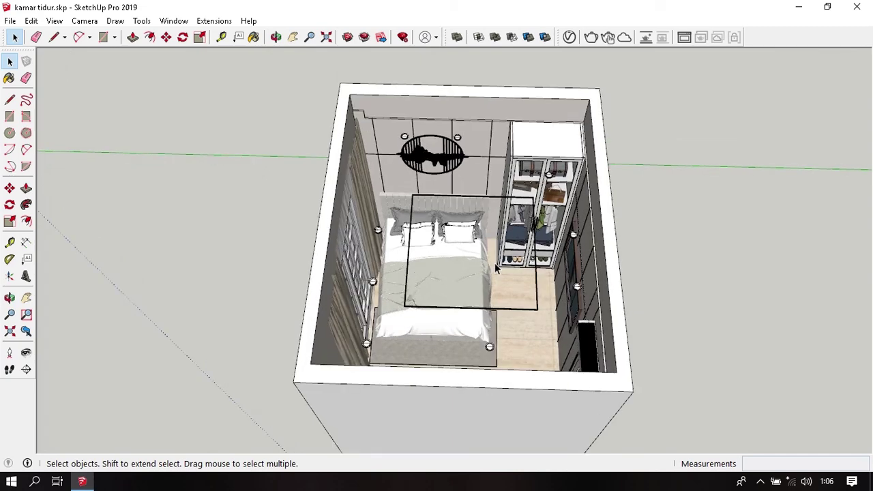
{"action": "scroll", "coordinate": [496, 268], "scroll_direction": "down", "scroll_amount": 2}
{"action": "middle_click_drag", "start_coordinate": [496, 268], "coordinate": [491, 265]}
{"action": "scroll", "coordinate": [490, 265], "scroll_direction": "up", "scroll_amount": 2}
{"action": "scroll", "coordinate": [482, 254], "scroll_direction": "up", "scroll_amount": 1}
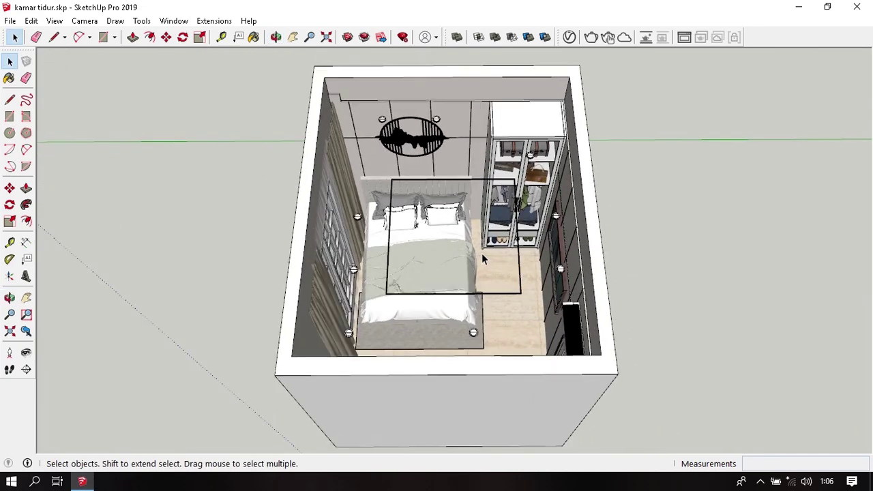